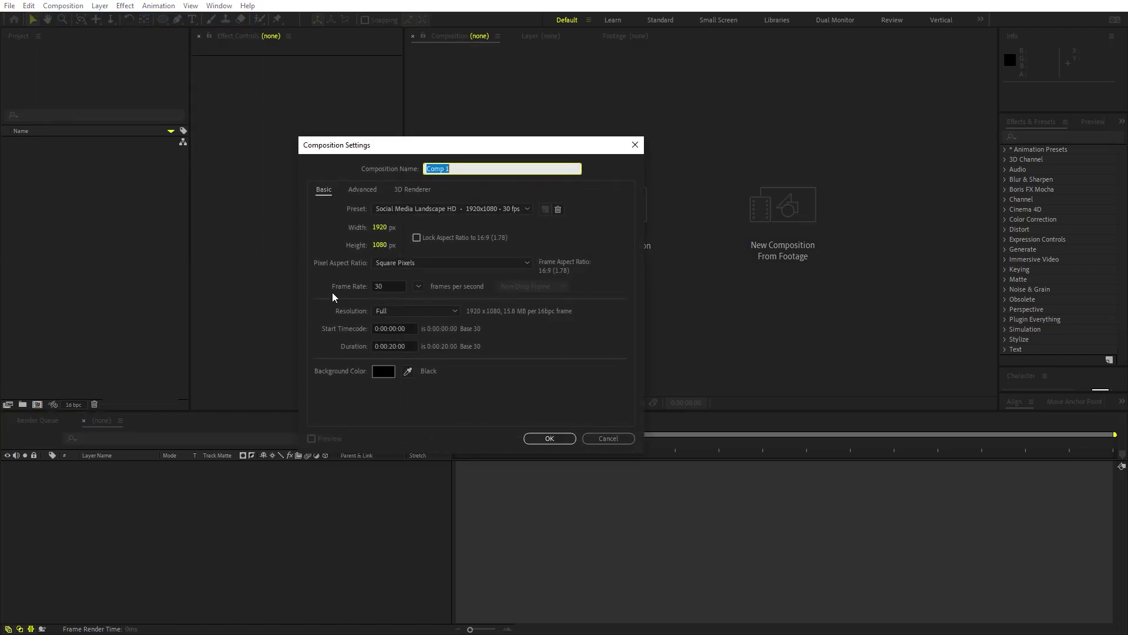
Create a 1920x1080 composition at 30 fps named Main with a 20-second duration
type("Main")
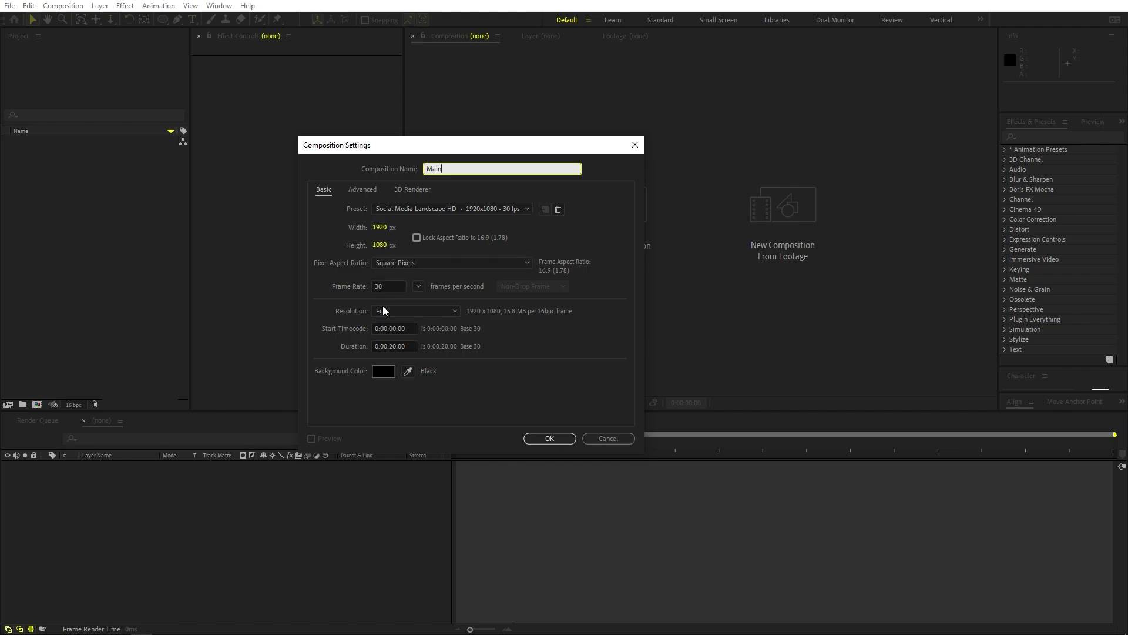
left_click(555, 442)
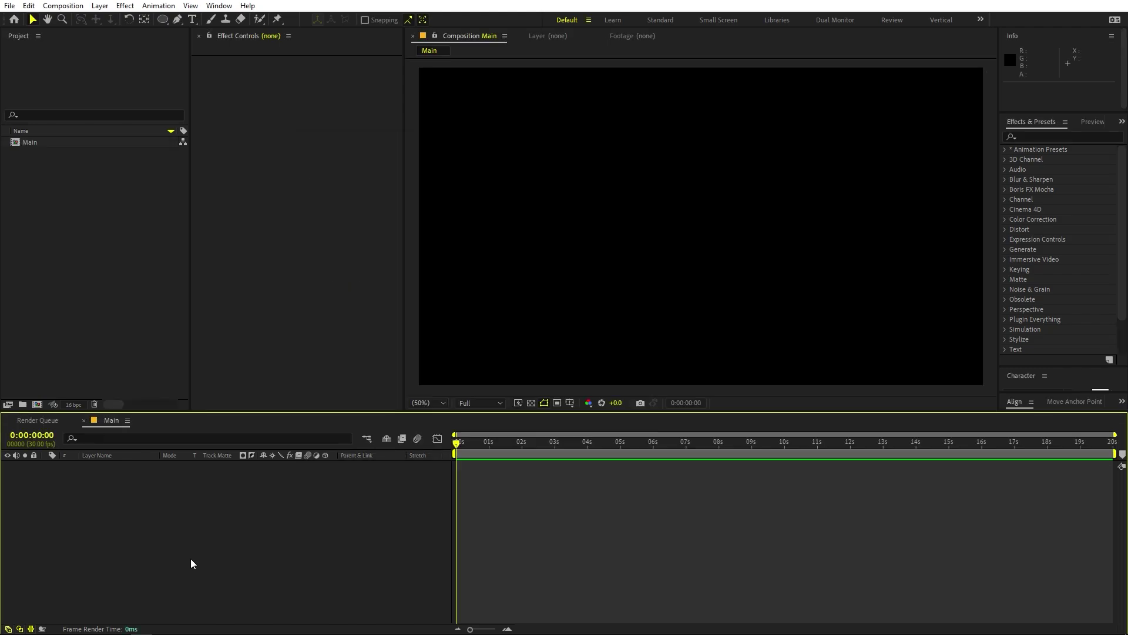
Add a near-white full-frame solid as the background of the Main composition and lock its layer
right_click(190, 558)
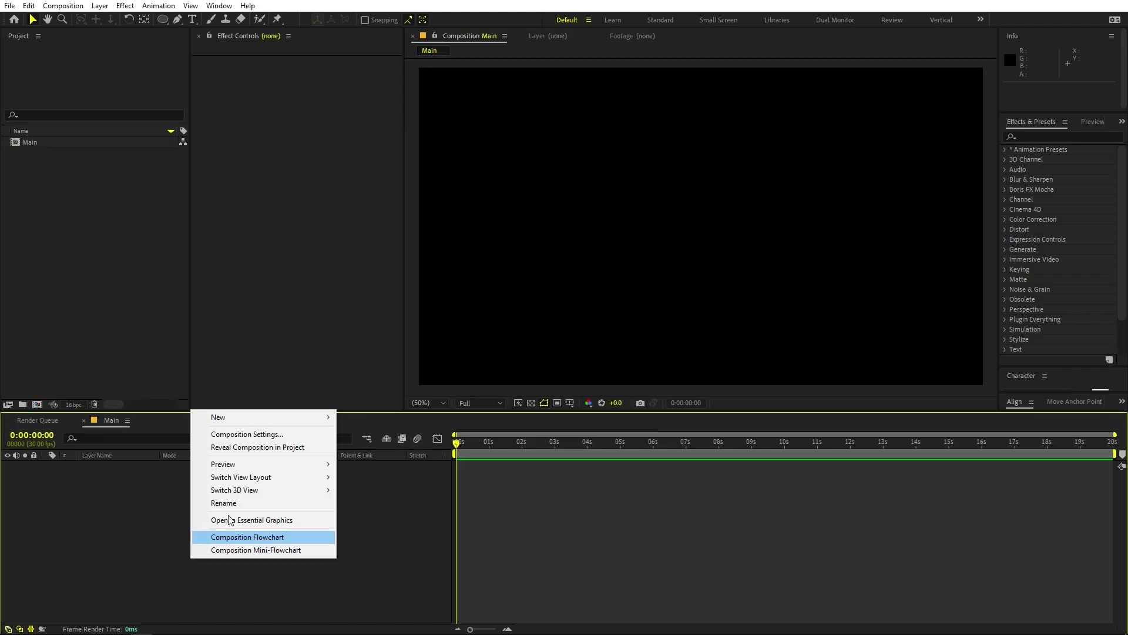
mouse_move(264, 418)
left_click(373, 447)
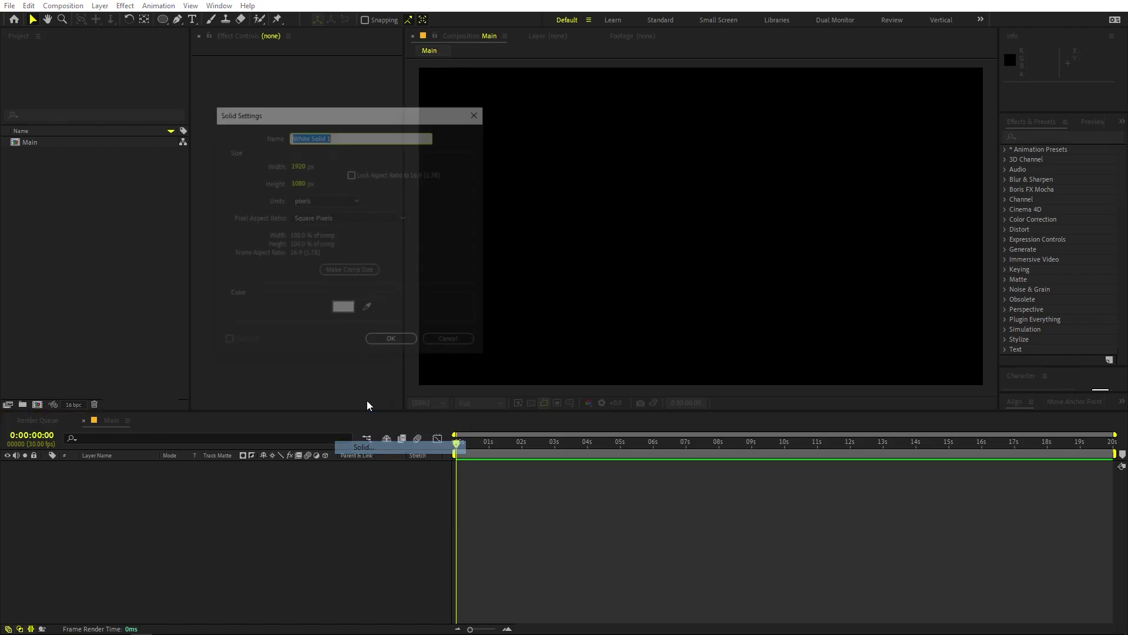
left_click(344, 310)
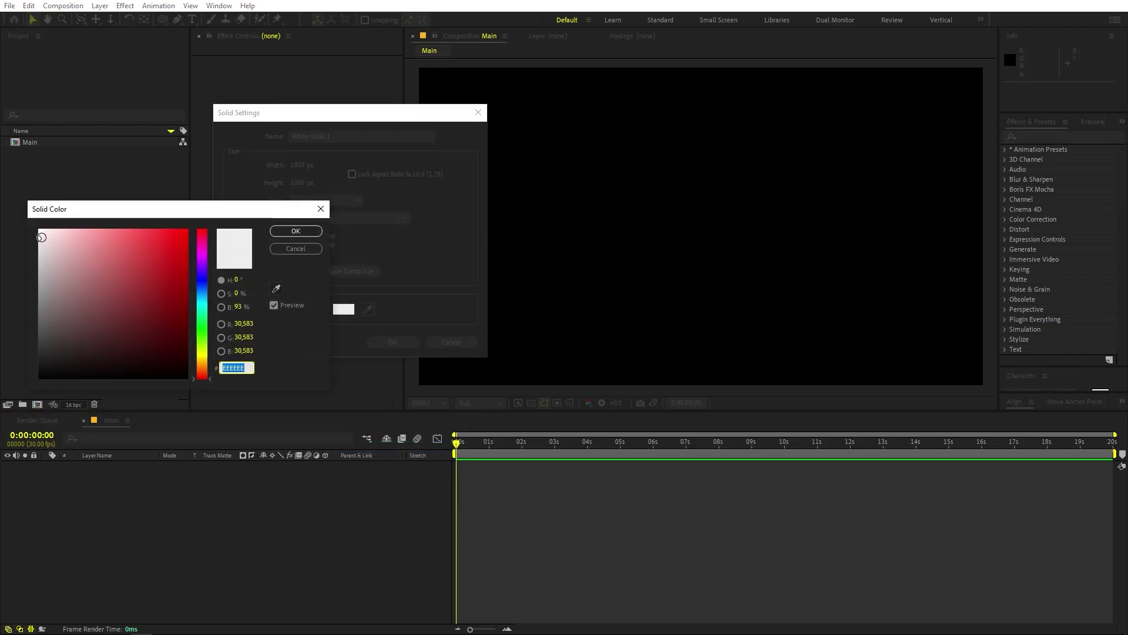
left_click_drag(42, 237, 30, 239)
left_click(296, 231)
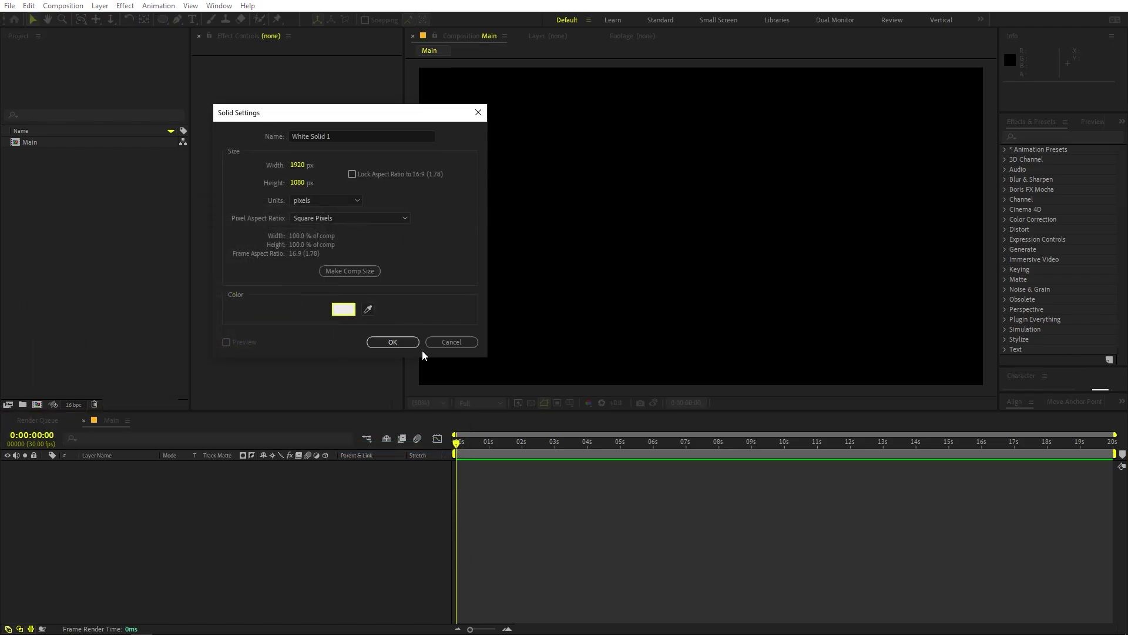
left_click(392, 343)
left_click(33, 465)
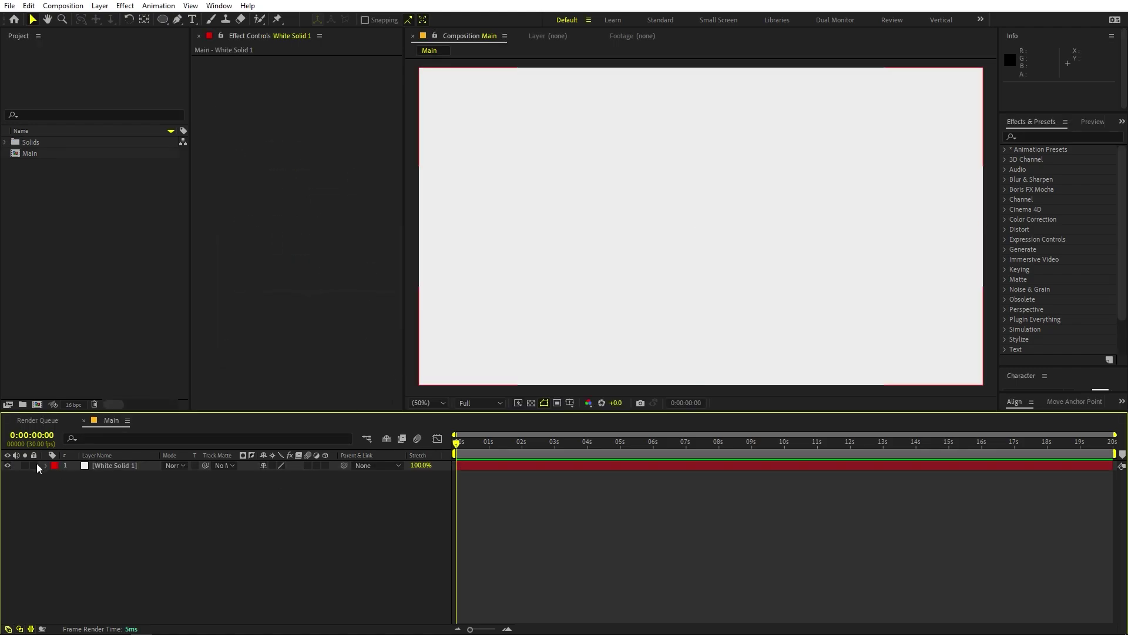
left_click(309, 535)
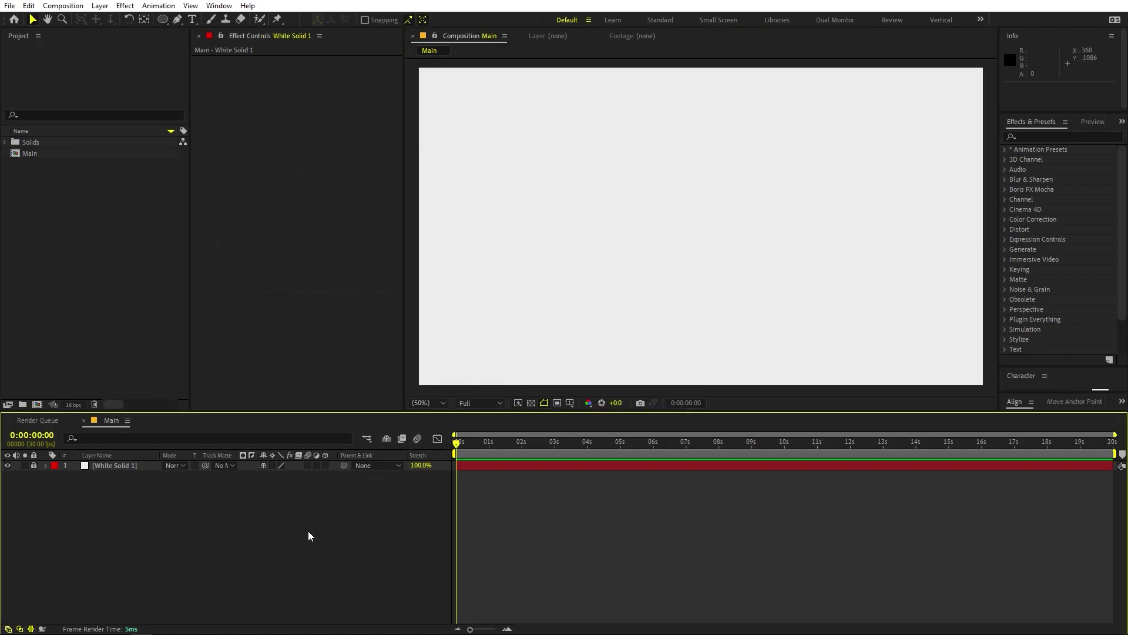
Draw a circle about 82 px wide near the frame's centre with fill colour 141414 and a 0 px stroke
left_click(164, 21)
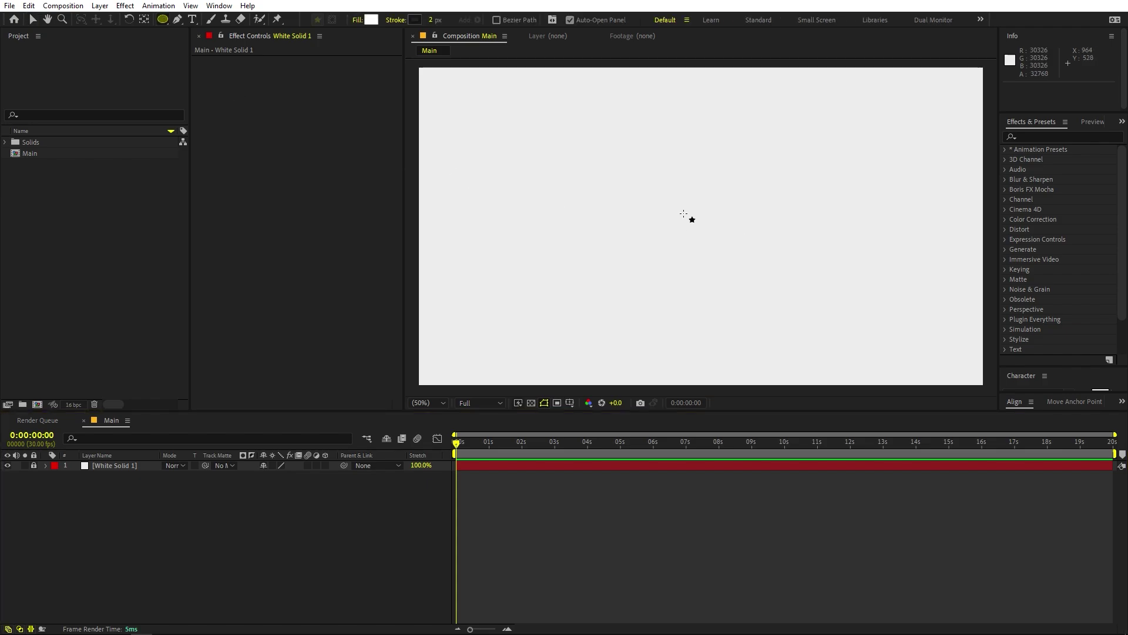
left_click_drag(682, 212, 709, 236)
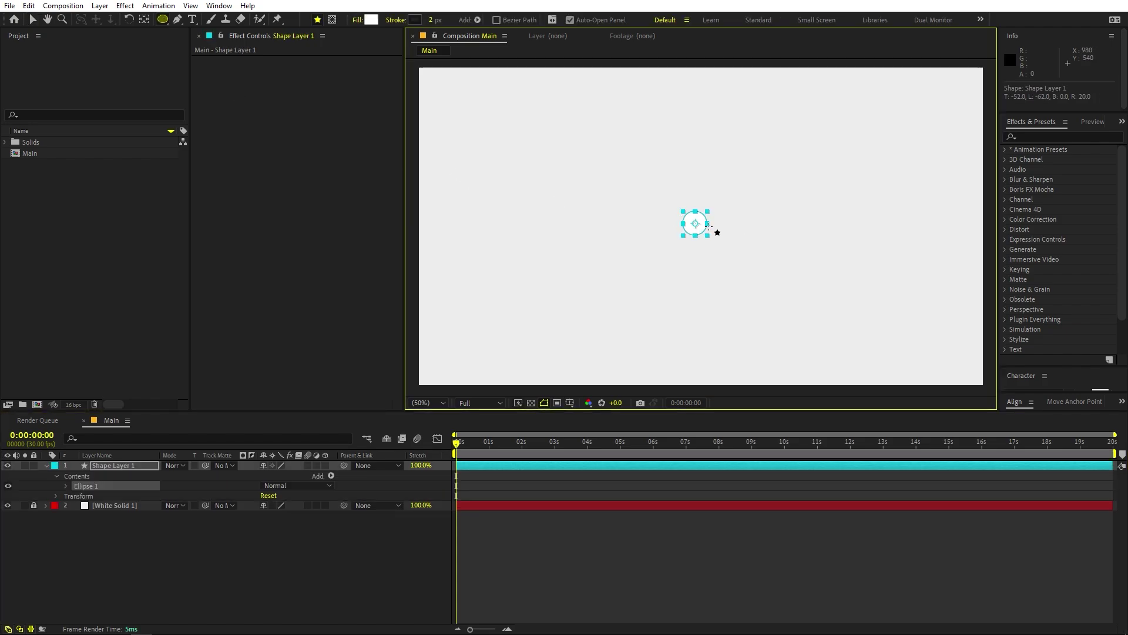
left_click(372, 19)
left_click_drag(100, 312, 21, 366)
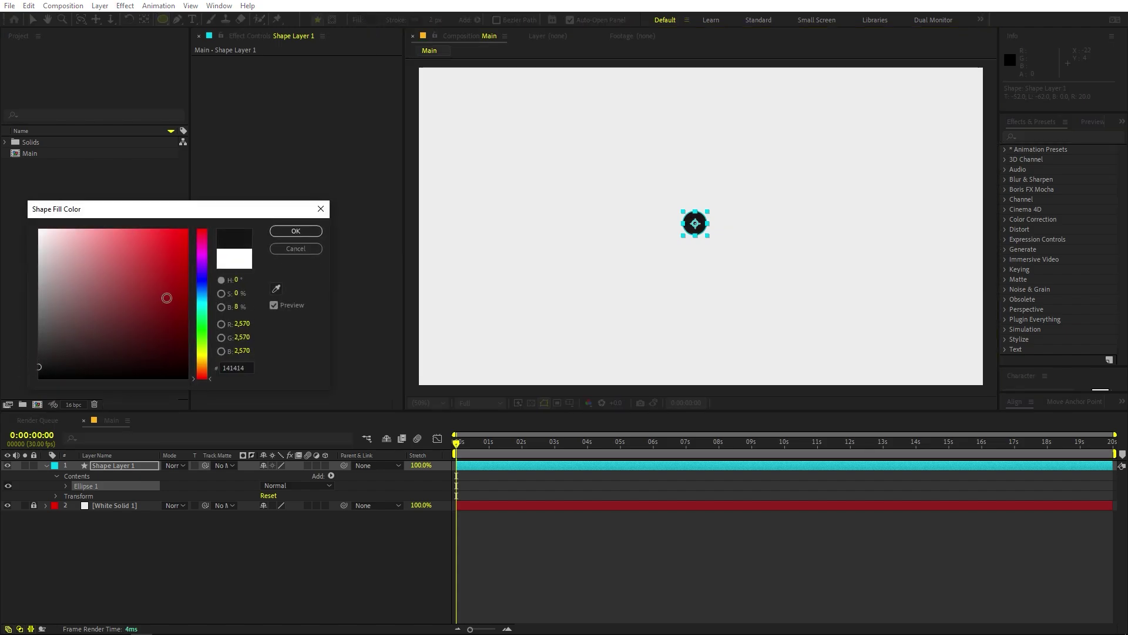
left_click(297, 231)
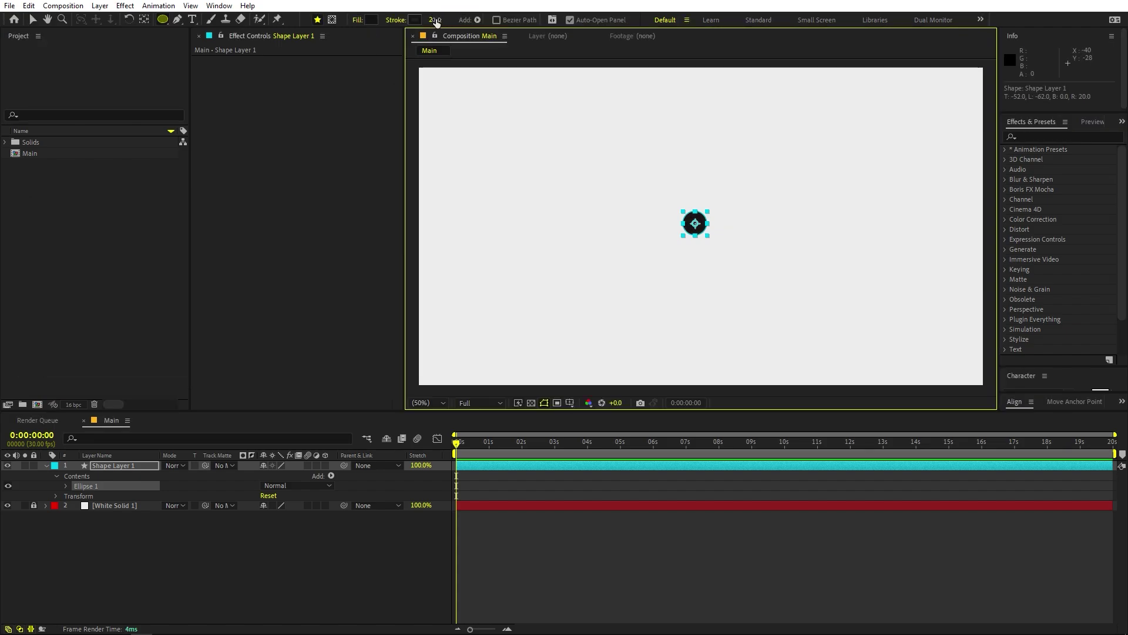
left_click(562, 552)
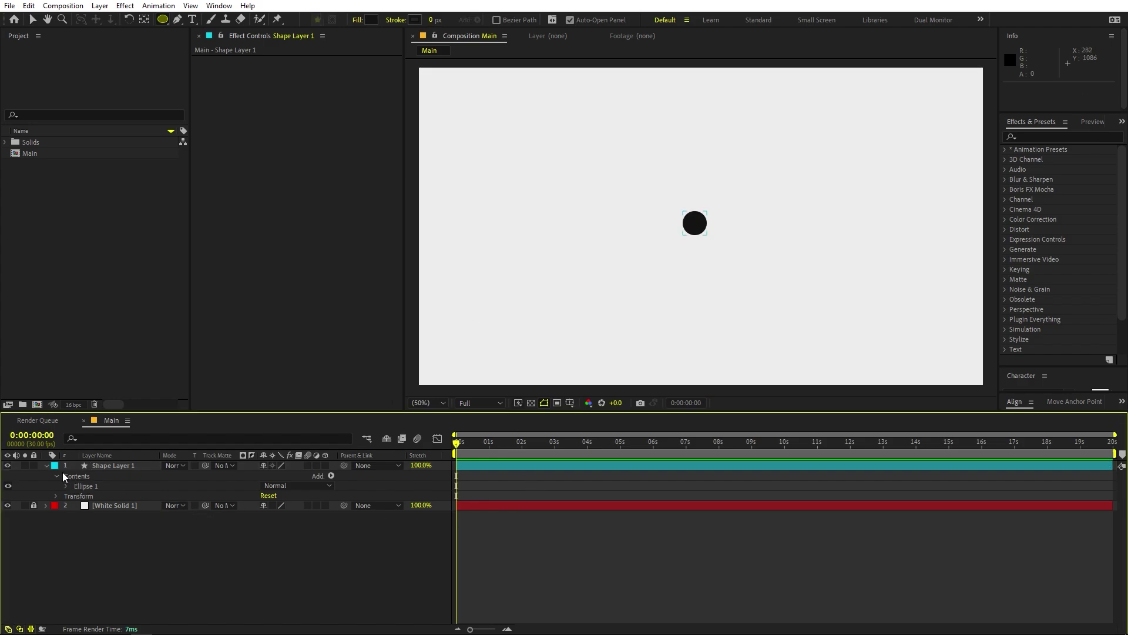
Collapse the circle layer and align it to the composition's centre both horizontally and vertically
left_click(47, 466)
left_click(78, 467)
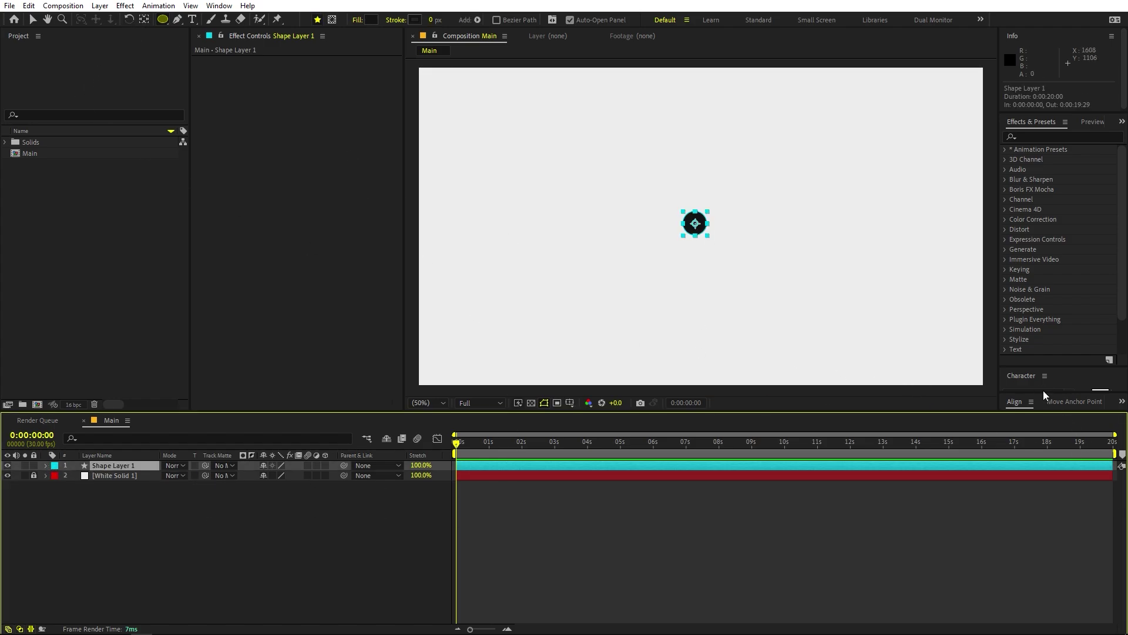
left_click(1015, 402)
left_click(1031, 332)
left_click(1090, 332)
left_click(219, 5)
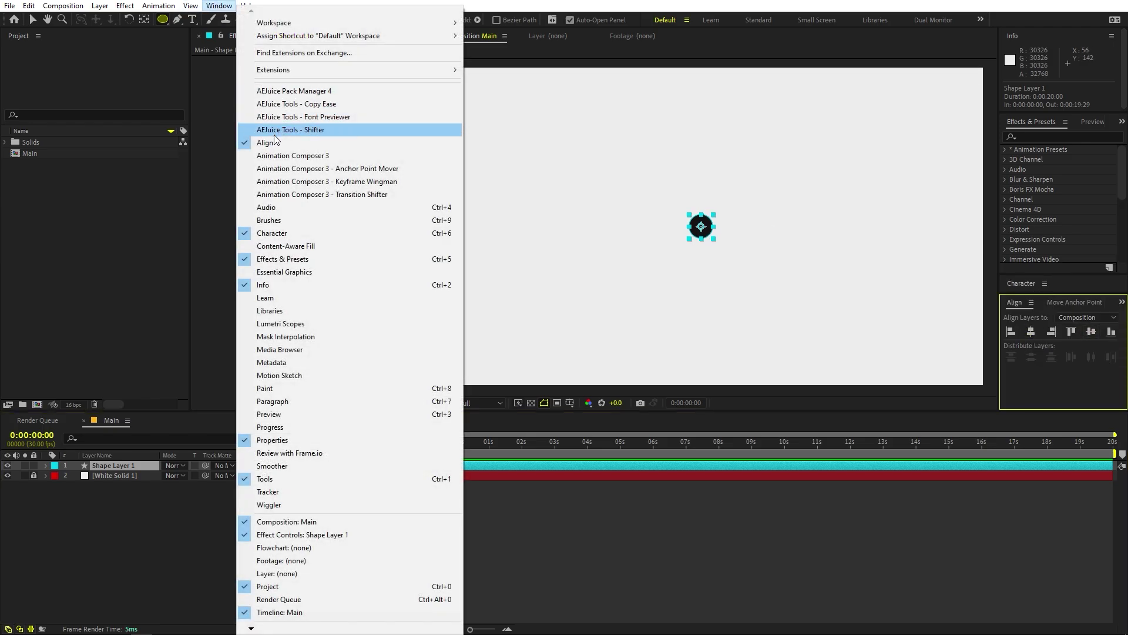
left_click(282, 143)
Scale the circle layer down to 43.8% and return to the Selection tool
left_click(103, 464)
key("s")
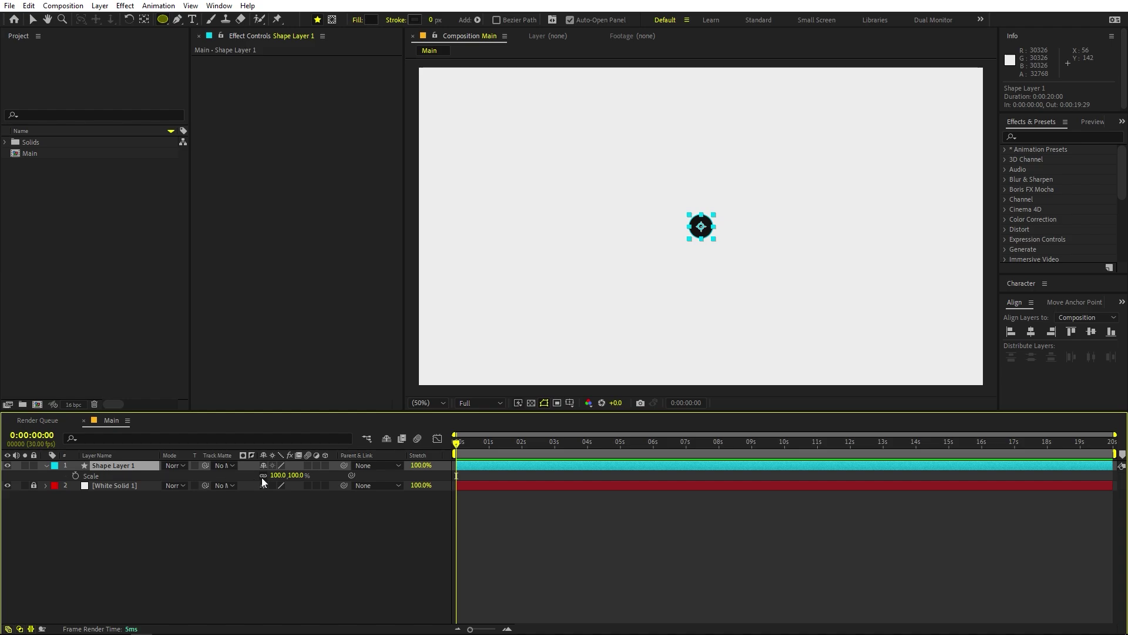
left_click_drag(272, 477, 239, 477)
left_click(32, 19)
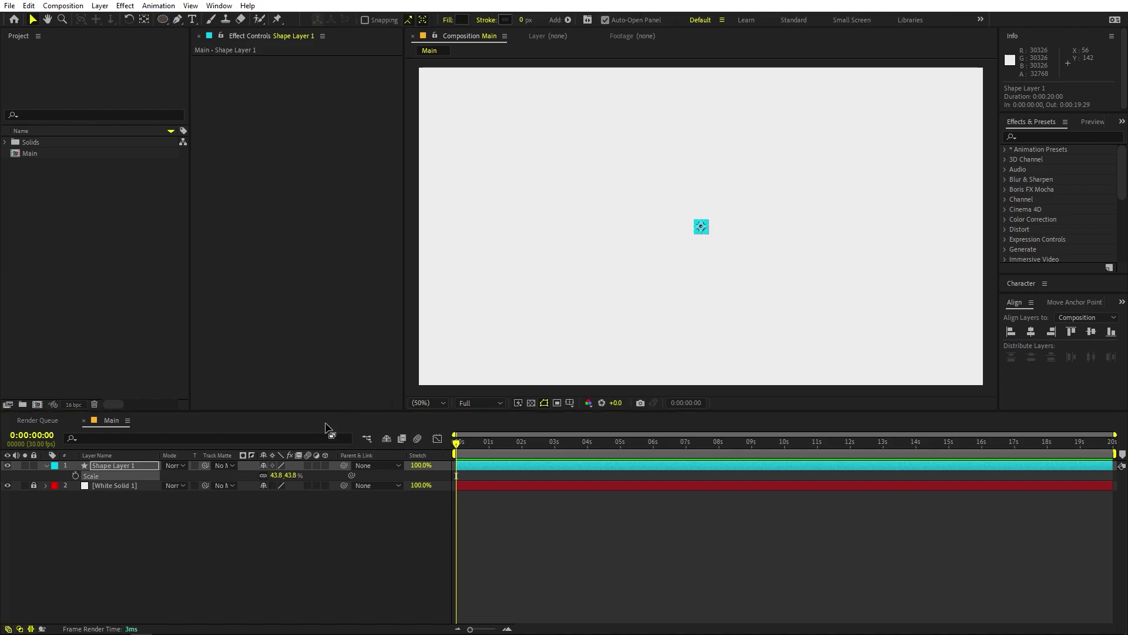
Set a position keyframe for the circle at 0:00:00:00, placing it just below the frame at 960, 1122
left_click(317, 512)
left_click(115, 464)
key("p")
left_click(75, 475)
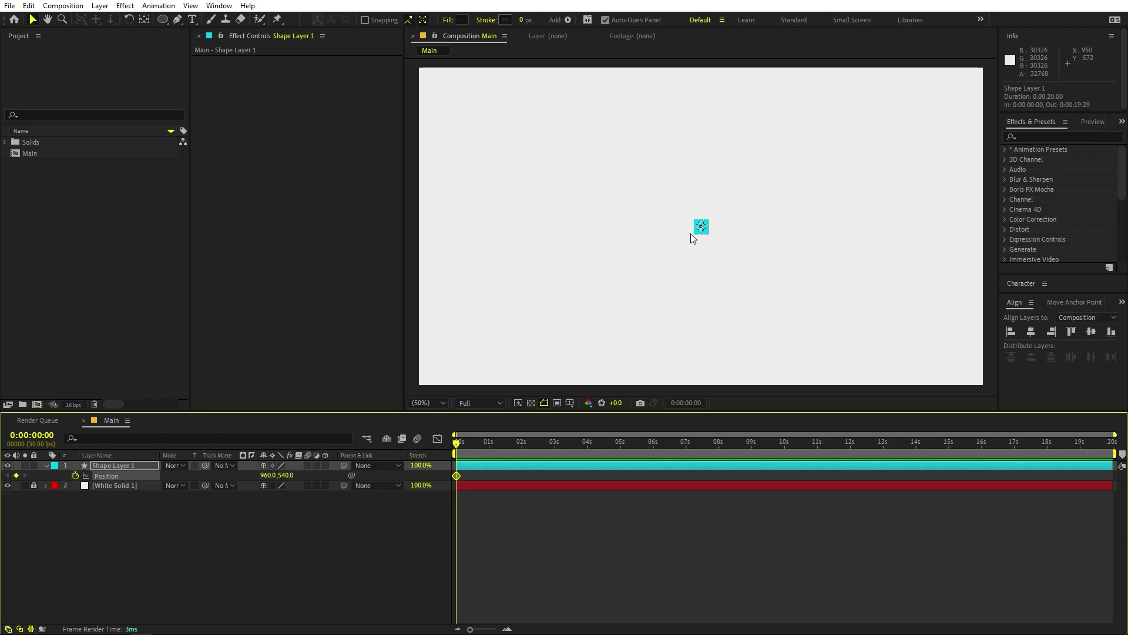
left_click_drag(702, 227, 703, 430)
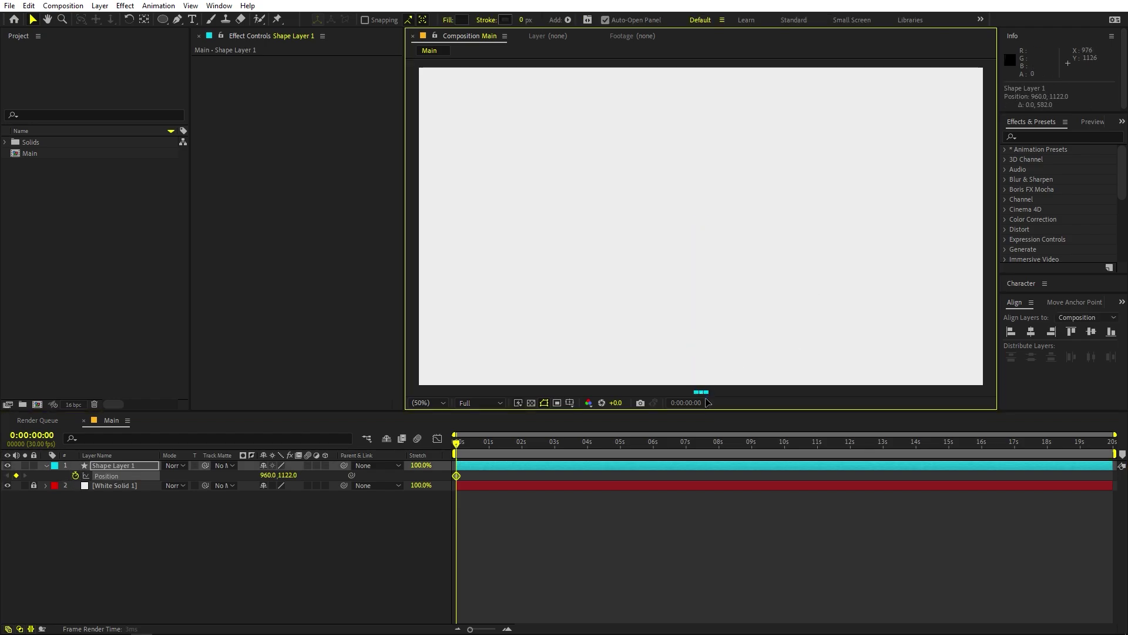
At 0:00:00:21, raise the circle straight up to position 960, 122 near the frame's upper edge
left_click(466, 444)
left_click_drag(466, 444, 479, 446)
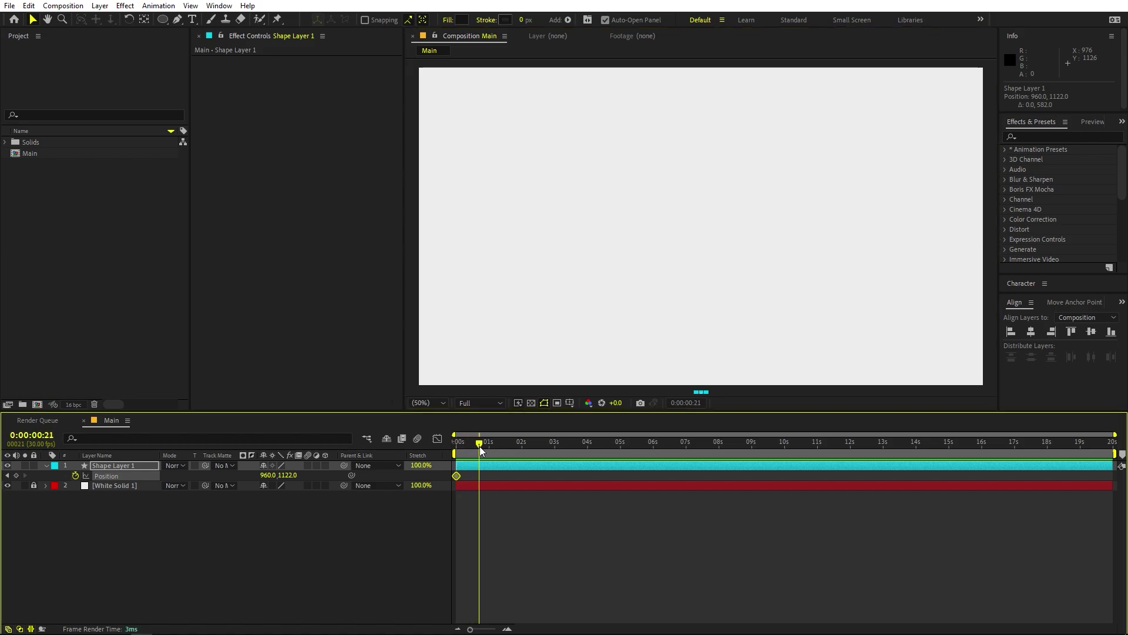
key("shift+Up")
key("shift+Up")
key("shift+Up")
key("shift+Up")
key("shift+Up")
key("shift+Up")
key("shift+Up")
key("shift+Up")
key("shift+Up")
key("shift+Up")
key("shift+Up")
key("shift+Up")
key("shift+Up")
key("shift+Up")
key("shift+Up")
key("shift+Up")
key("shift+Up")
key("shift+Up")
key("shift+Up")
key("shift+Up")
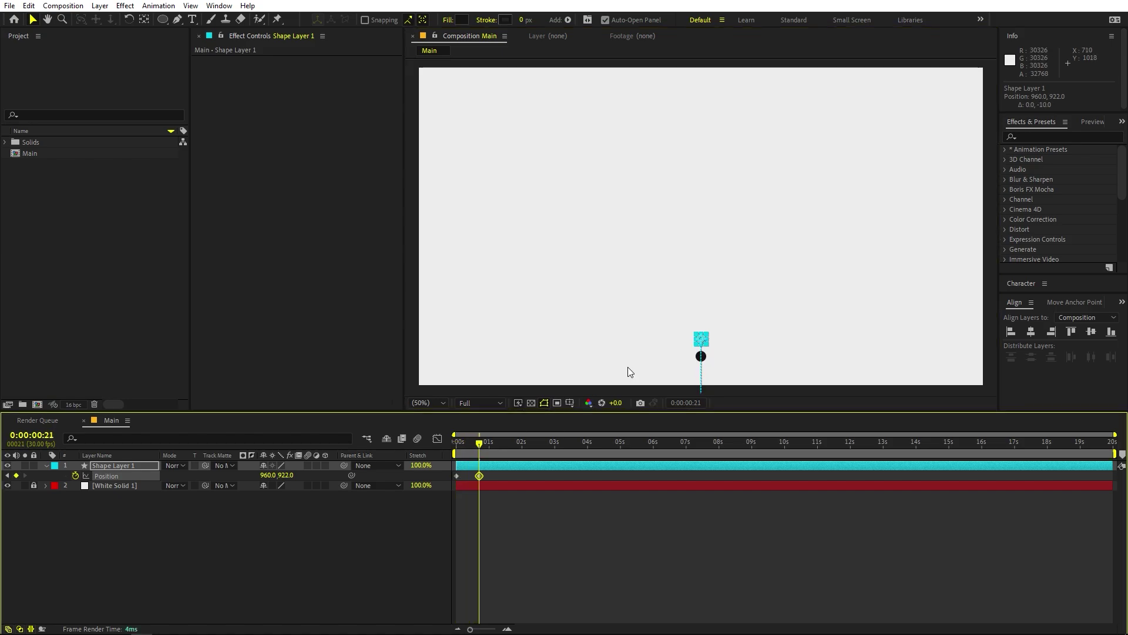
key("shift+Up")
key("shift+Up")
key("shift+Up")
key("shift+Up")
key("shift+Up")
key("shift+Up")
key("shift+Up")
key("shift+Up")
key("shift+Up")
key("shift+Up")
key("shift+Up")
key("shift+Up")
key("shift+Up")
key("shift+Up")
key("shift+Up")
key("shift+Up")
key("shift+Up")
key("shift+Up")
key("shift+Up")
key("shift+Up")
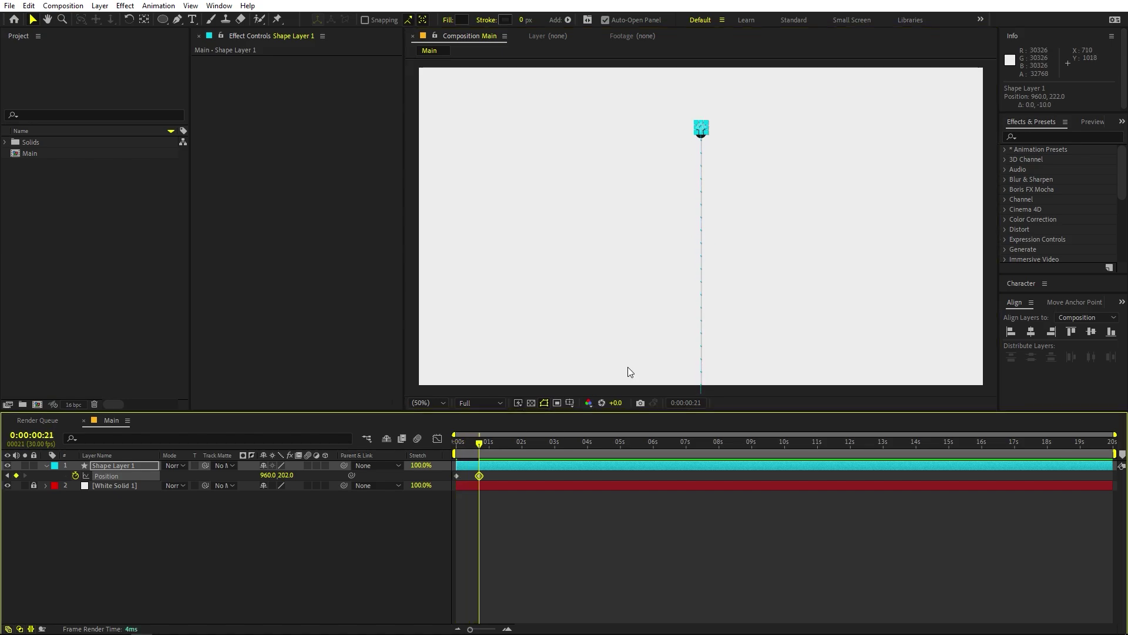
At 0:00:01:04, add a position keyframe that brings the circle back to the composition's vertical centre
left_click_drag(480, 445, 494, 447)
left_click(1090, 332)
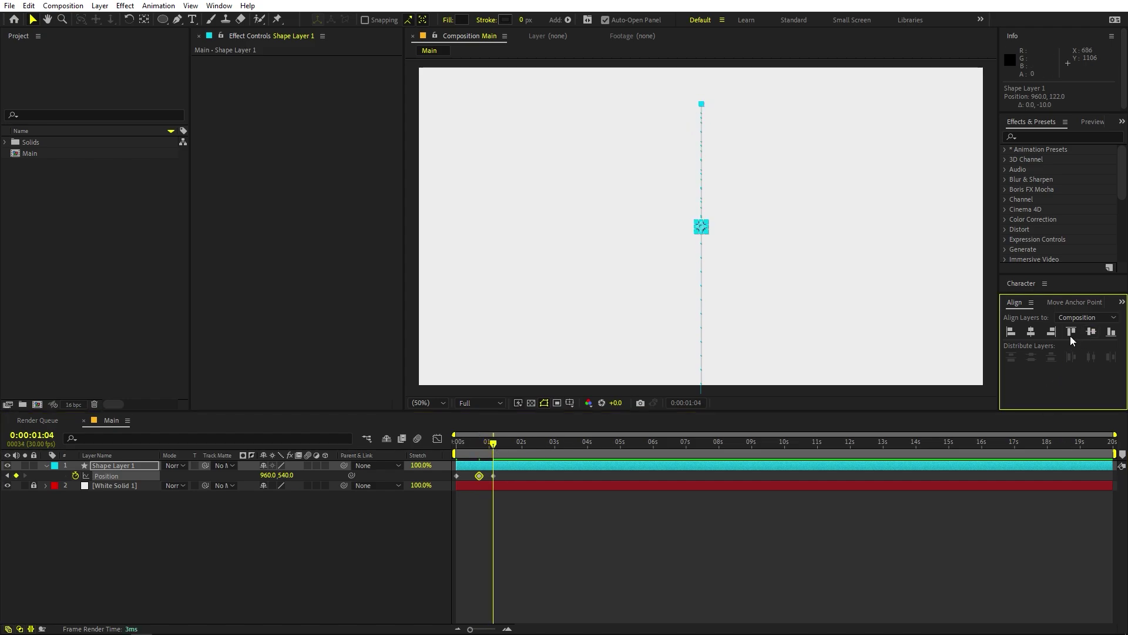
left_click(550, 577)
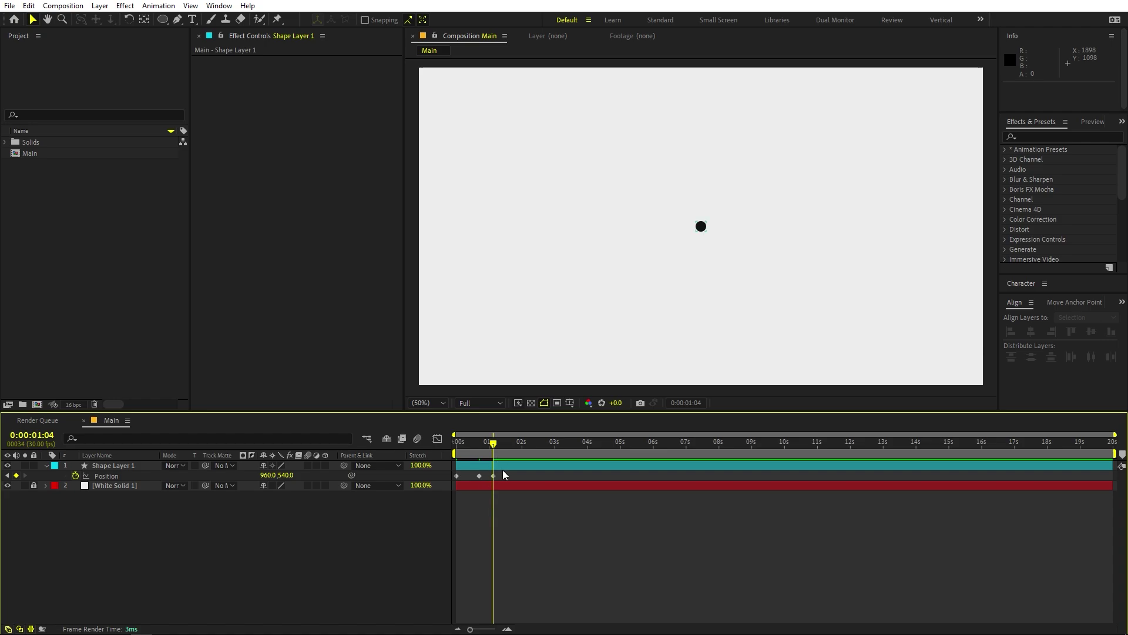
Apply Easy Ease to all three position keyframes and show their speed graph
left_click_drag(503, 470, 403, 484)
key("F9")
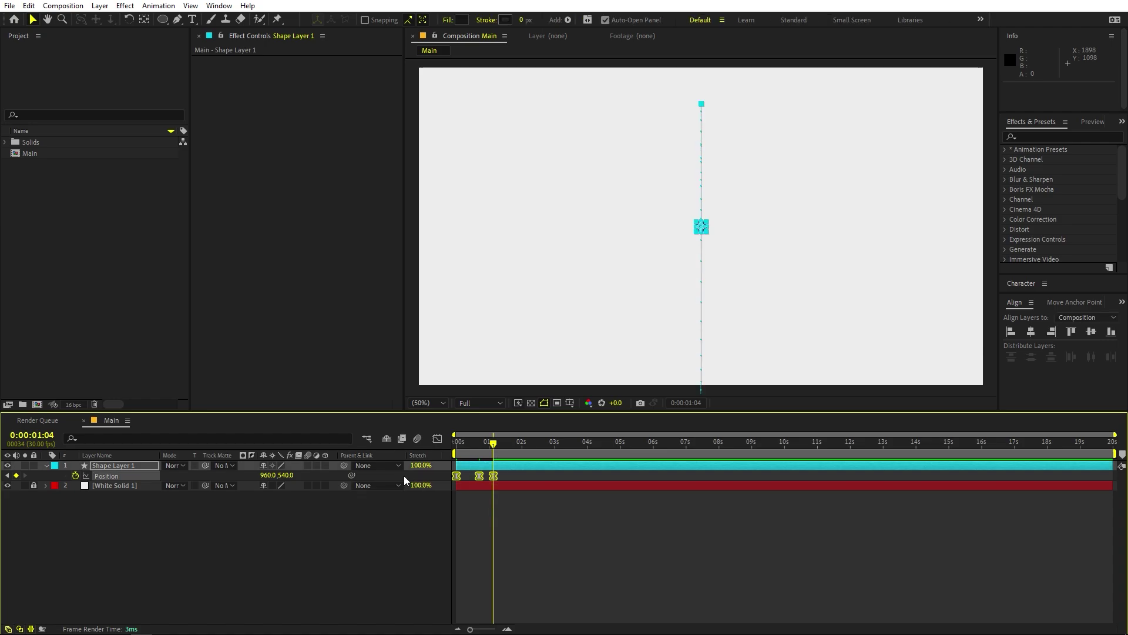
left_click(437, 439)
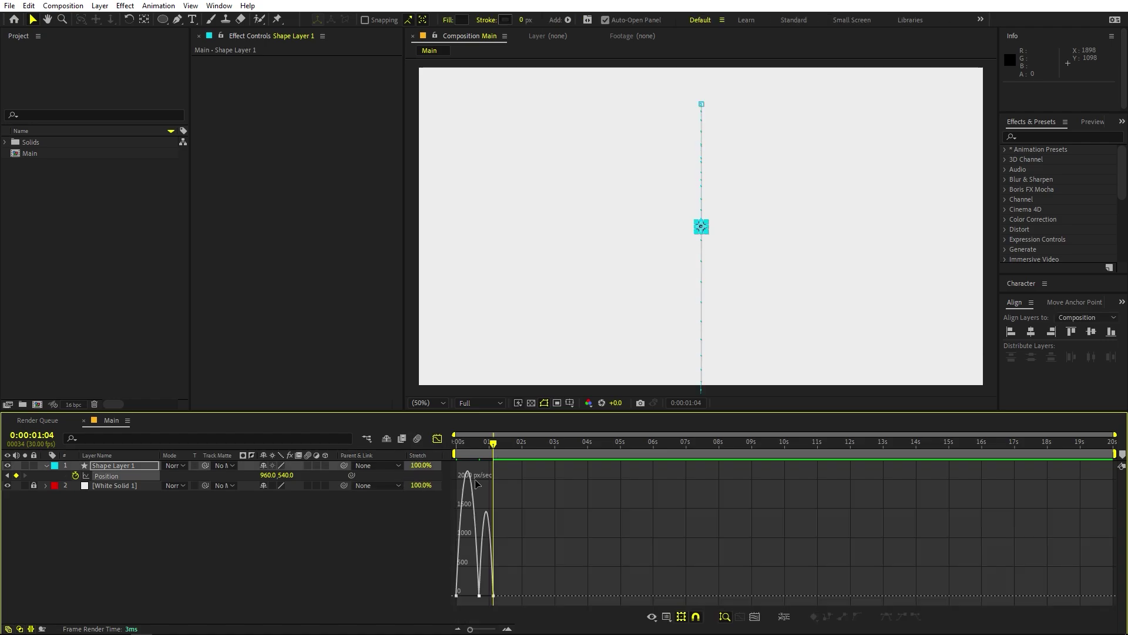
left_click(668, 616)
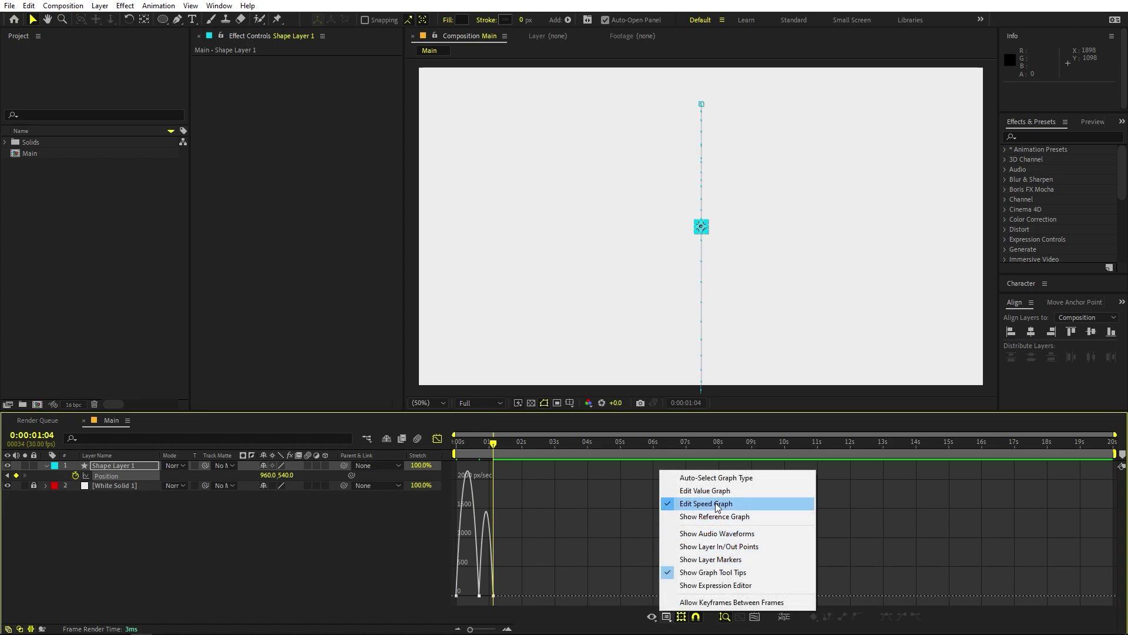
left_click(684, 505)
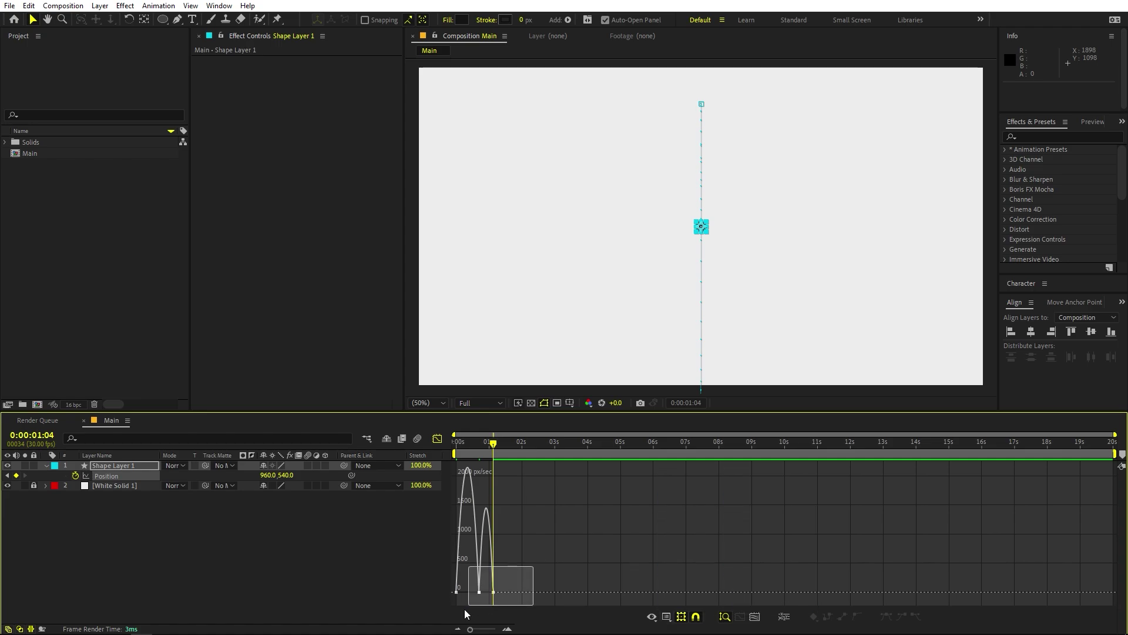
Reshape the position speed curve to be fast at both ends and slow around 0:00:00:21, preview it and close the Graph Editor
left_click_drag(470, 629, 458, 595)
left_click(590, 595)
left_click_drag(568, 596, 523, 596)
left_click_drag(604, 596, 670, 595)
left_click(660, 596)
key("Home")
key("space")
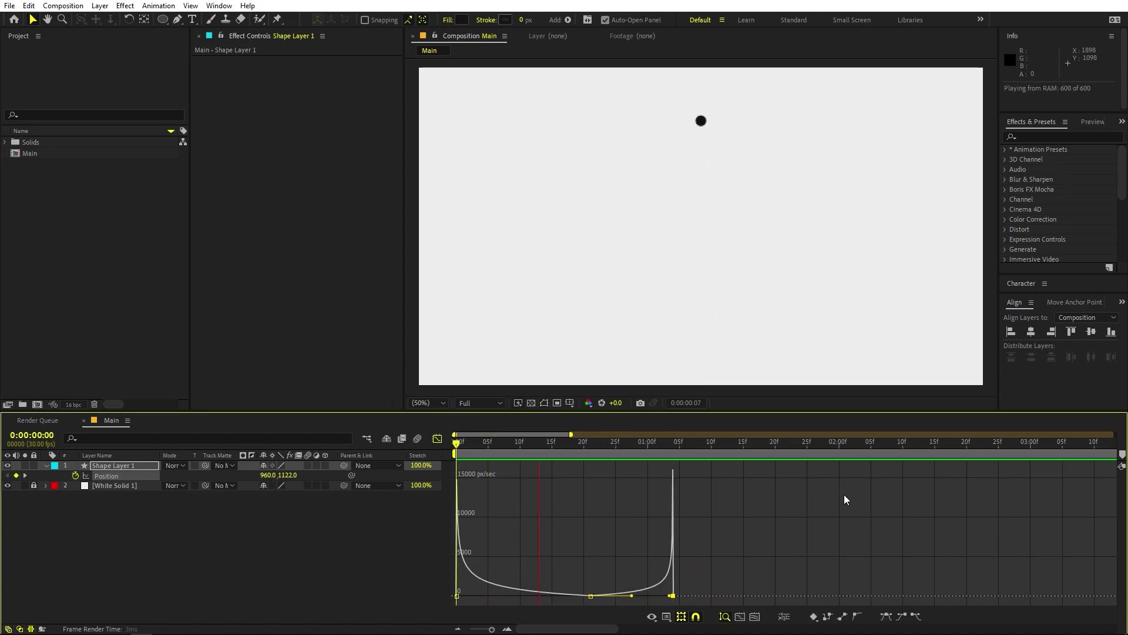
key("space")
left_click(437, 438)
Keyframe the circle's scale at 0:00:00:00, then enlarge it to about 148% at 0:00:00:21
left_click_drag(509, 440, 252, 477)
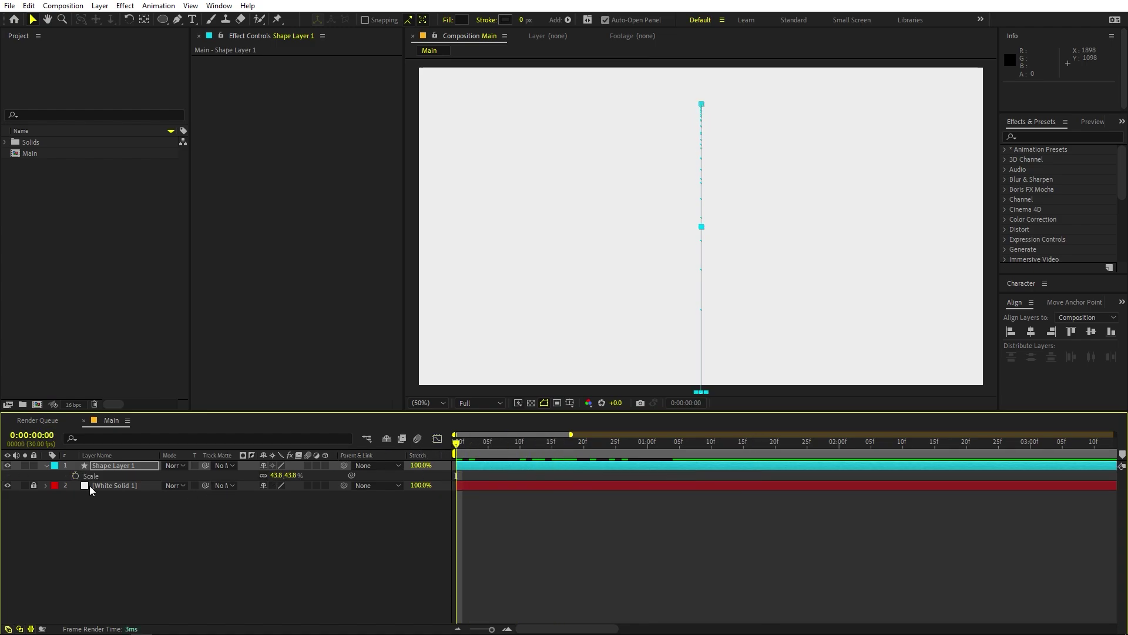
key("alt+shift+s")
left_click_drag(495, 439, 591, 442)
left_click_drag(276, 484, 898, 502)
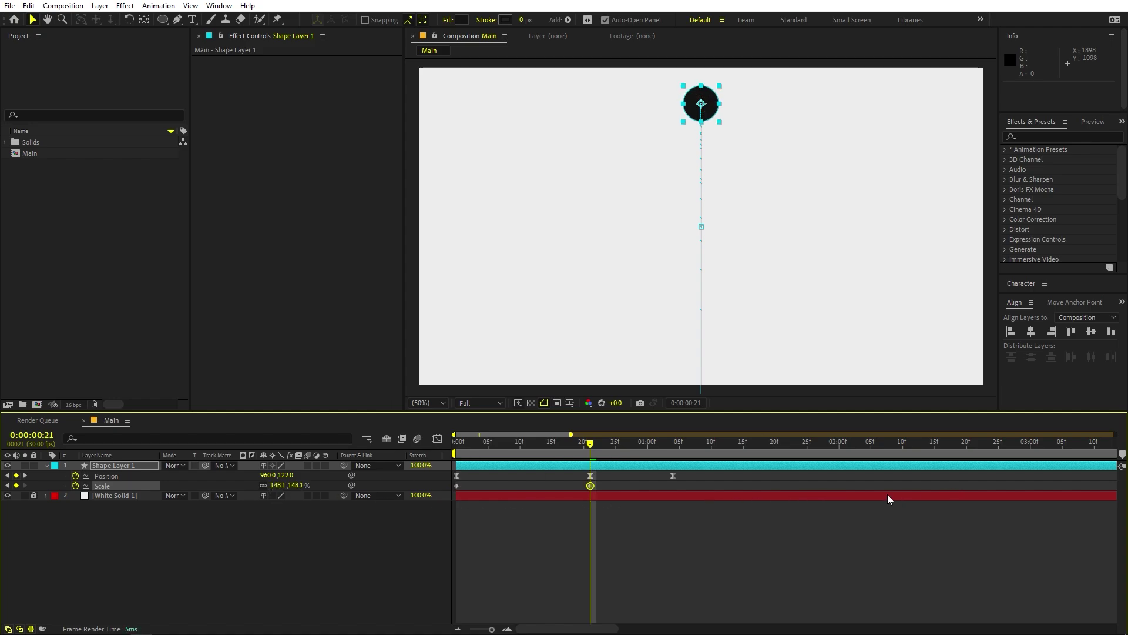
Copy the circle's first scale keyframe to 0:00:01:04
left_click_drag(646, 445, 672, 445)
left_click_drag(470, 487, 436, 497)
key("ctrl+c")
key("ctrl+v")
Easy-ease all three scale keyframes, shape their speed curve to peak sharply around 0:00:00:21, and preview the animation
left_click_drag(689, 487, 436, 488)
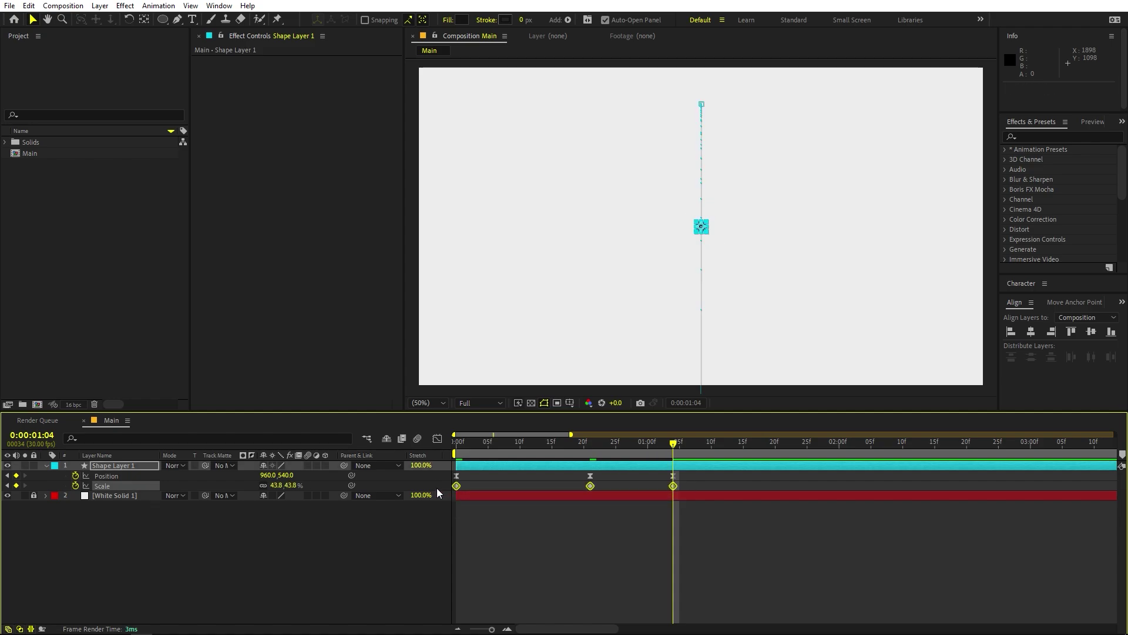
key("F9")
key("shift+F3")
left_click(456, 519)
left_click_drag(478, 519, 581, 594)
left_click_drag(665, 576, 615, 591)
key("space")
left_click(736, 517)
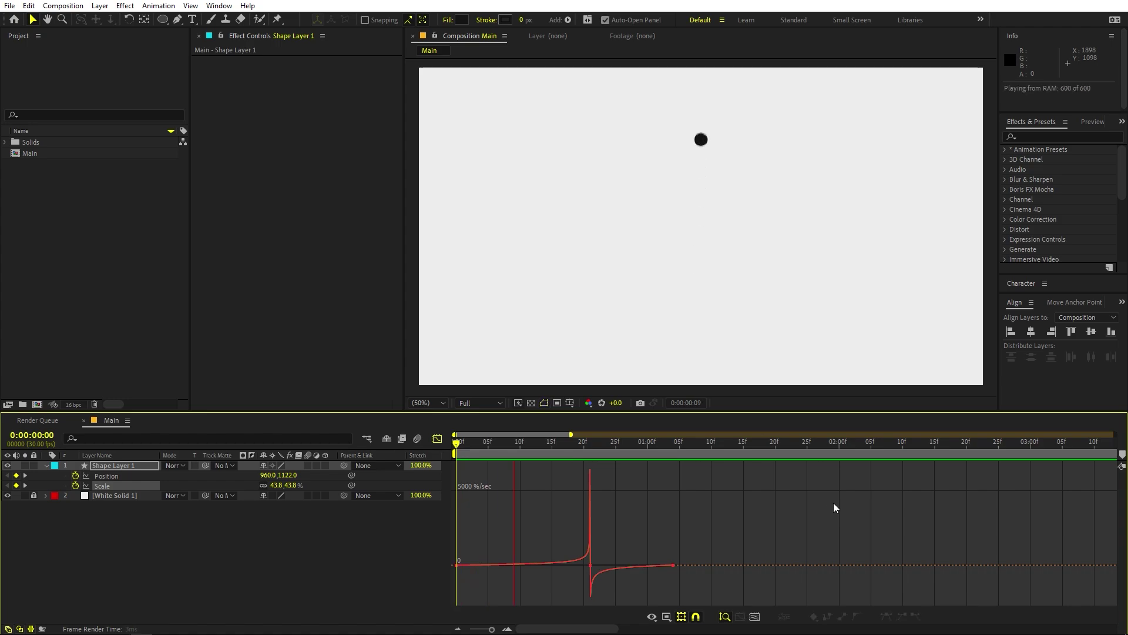
key("space")
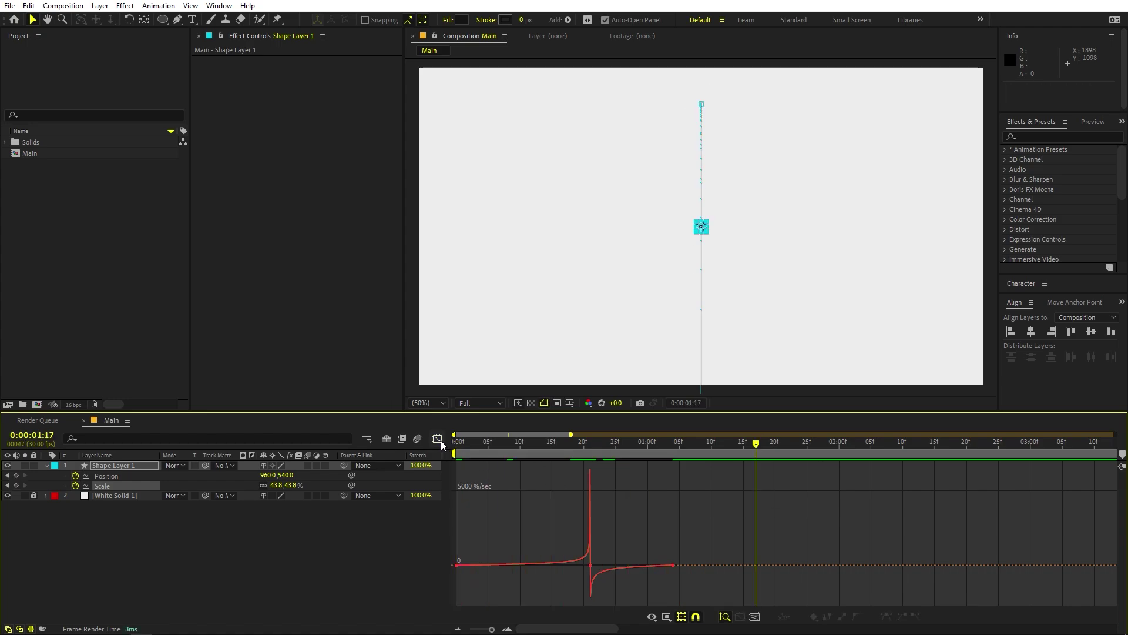
Close the Graph Editor and trim the circle layer so it ends at 0:00:01:04
left_click(438, 439)
left_click(673, 446)
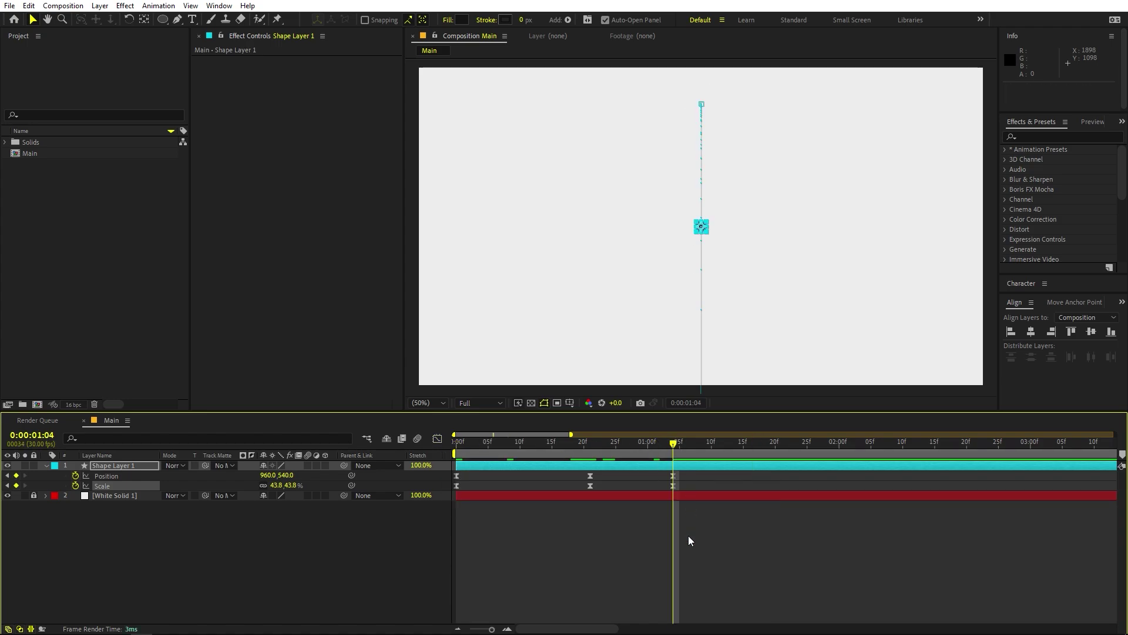
key("minus")
key("minus")
key("minus")
left_click_drag(1110, 467, 502, 477)
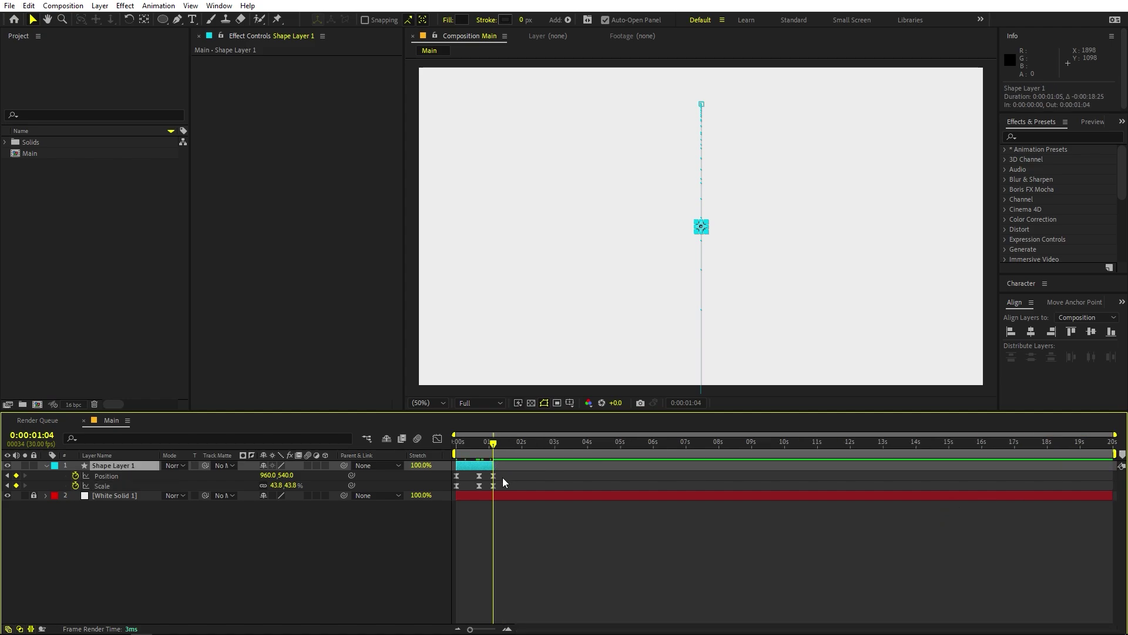
key("F2")
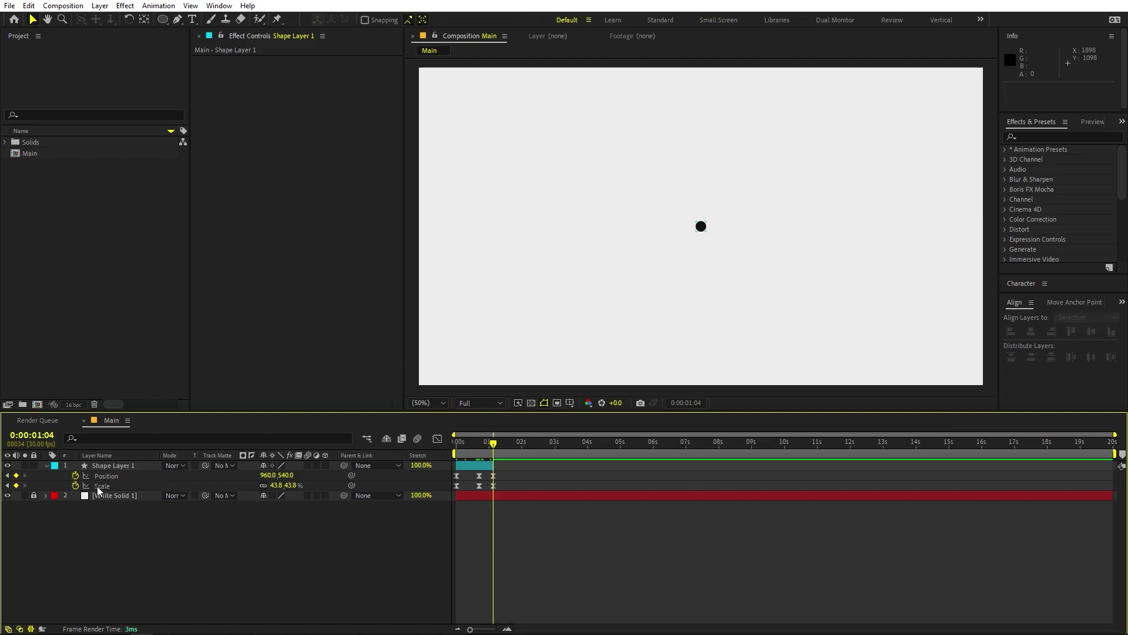
left_click(46, 464)
Hide the circle layer and add the text "motion" near the middle of the composition
left_click(192, 20)
left_click(616, 512)
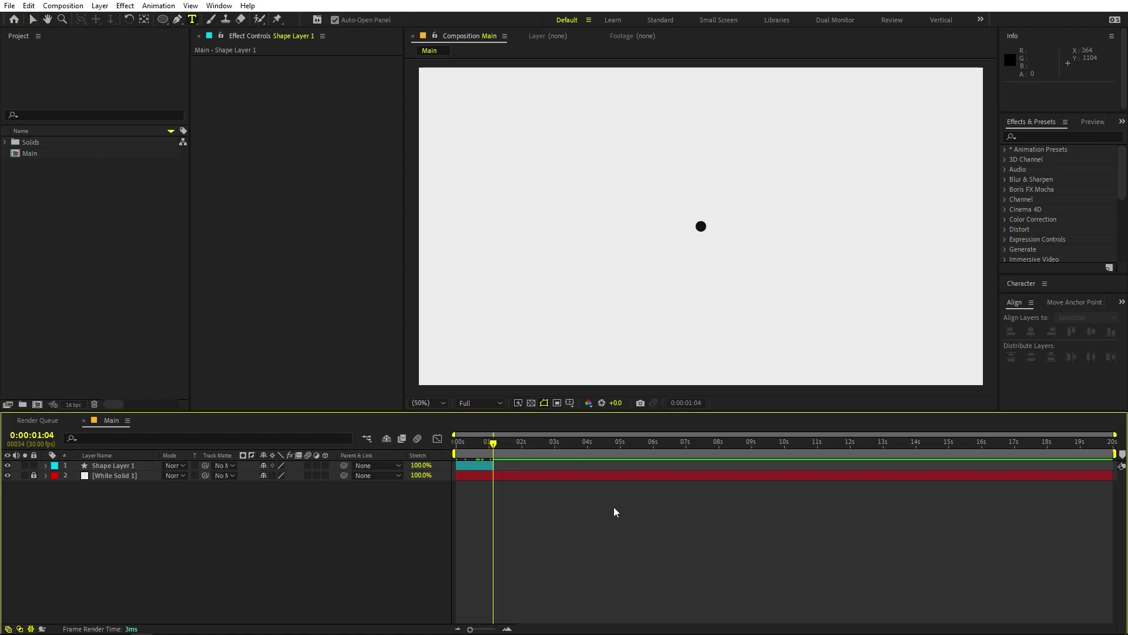
left_click(7, 465)
left_click(639, 235)
type("motion")
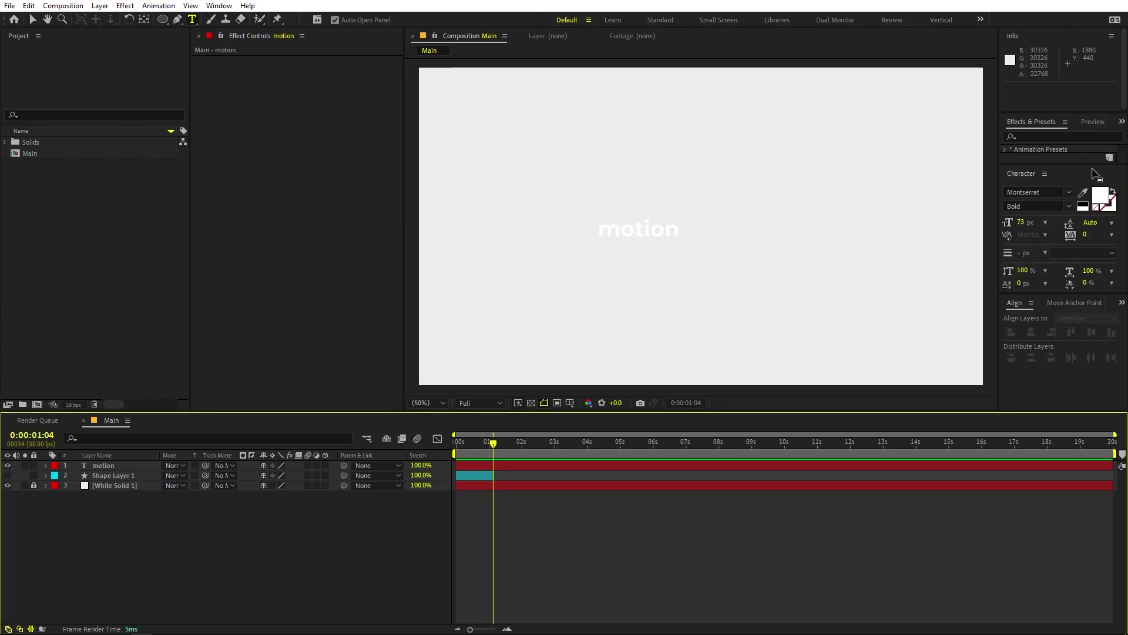
Apply the Fill effect to the motion text and set its color to dark grey 1A1A1A
left_click(1047, 151)
left_click(1045, 135)
type("fill")
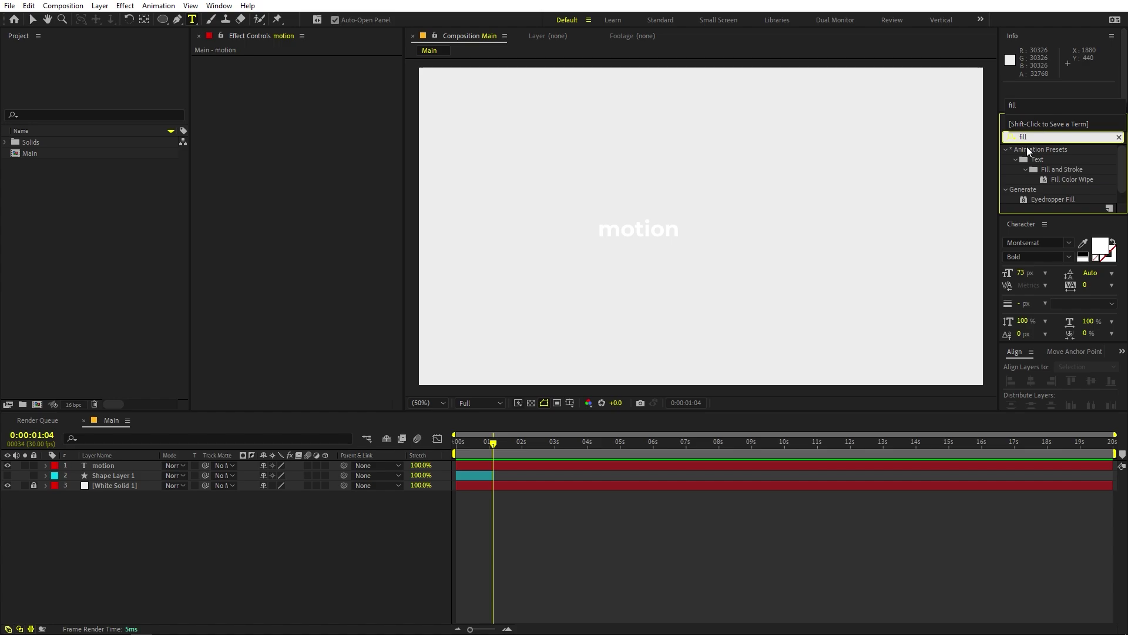
scroll(1038, 160, "down", 1)
left_click_drag(1053, 197, 656, 236)
key("v")
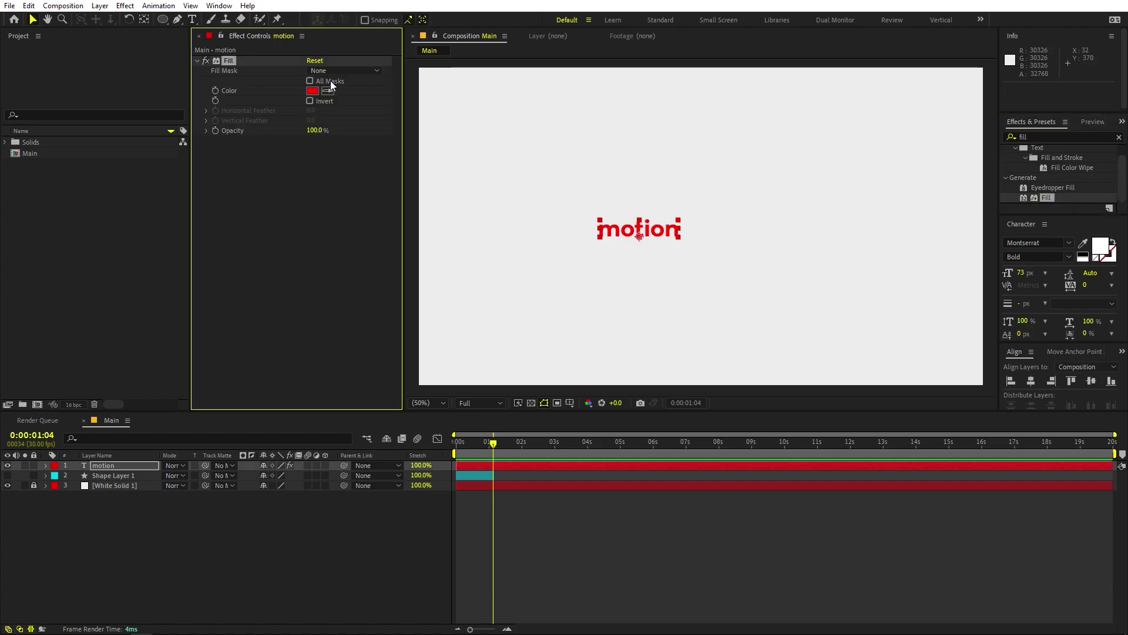
left_click(314, 91)
left_click_drag(83, 317, 13, 363)
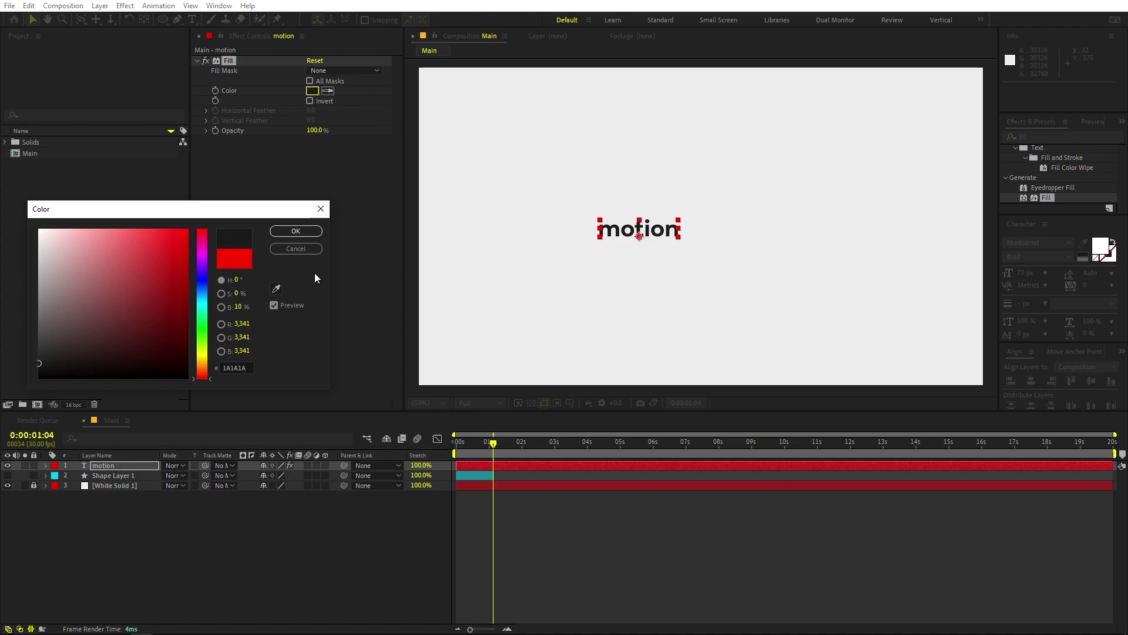
left_click(294, 230)
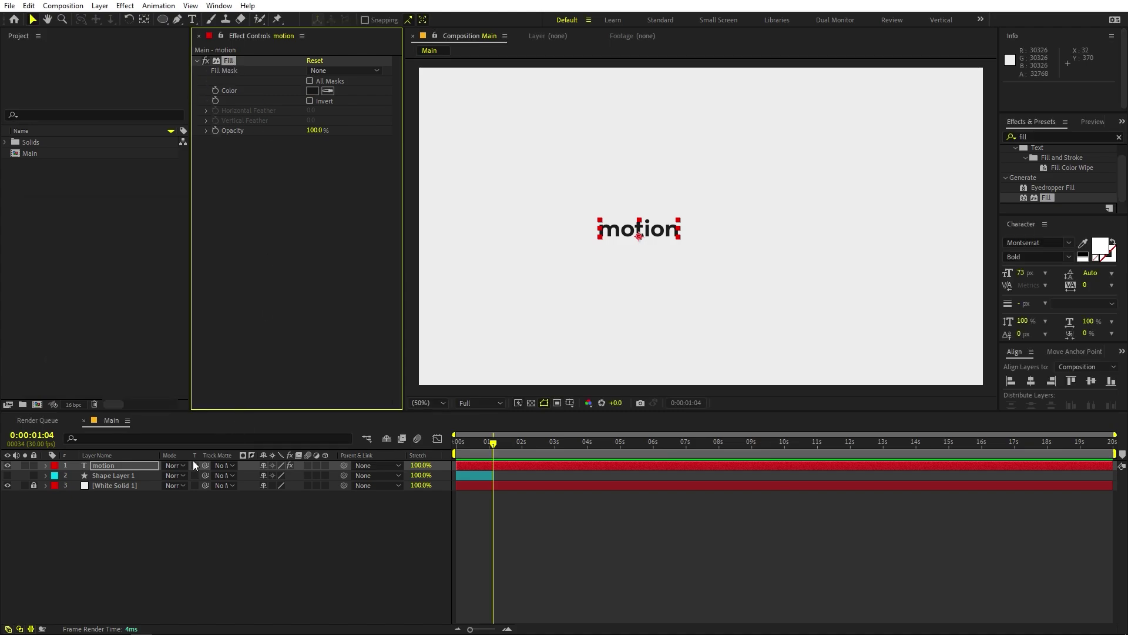
Paste the text's dark Fill effect onto the circle layer
left_click(126, 479)
key("ctrl+v")
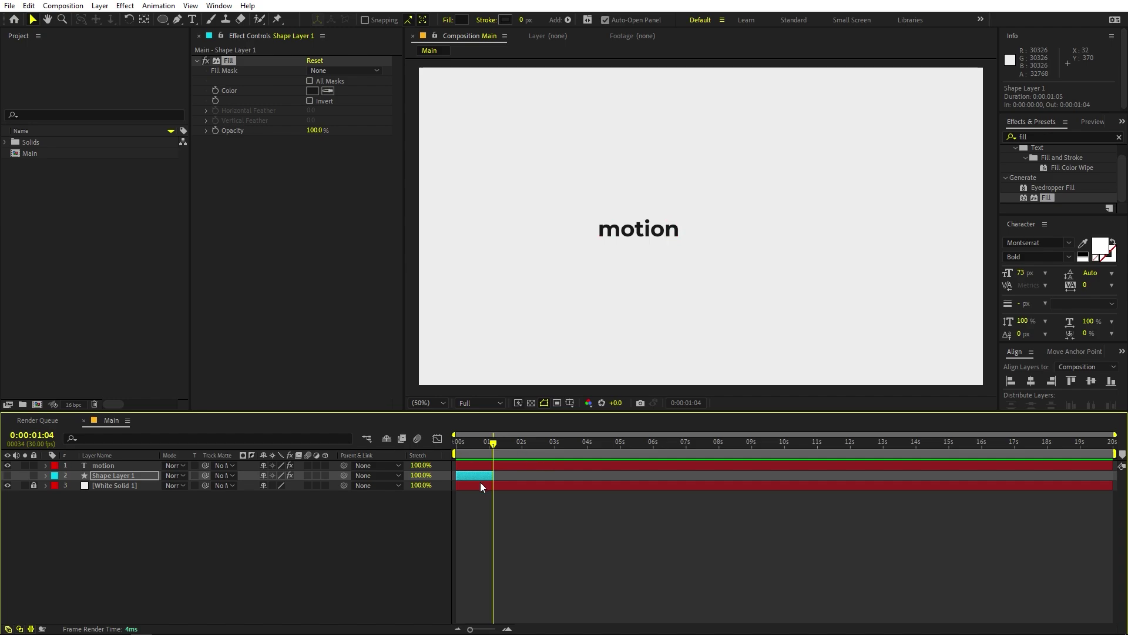
key("F2")
Centre the motion text and its anchor point in the composition, and trim the layer's start to 0:00:01:04
left_click(511, 464)
left_click(1031, 381)
left_click(1091, 380)
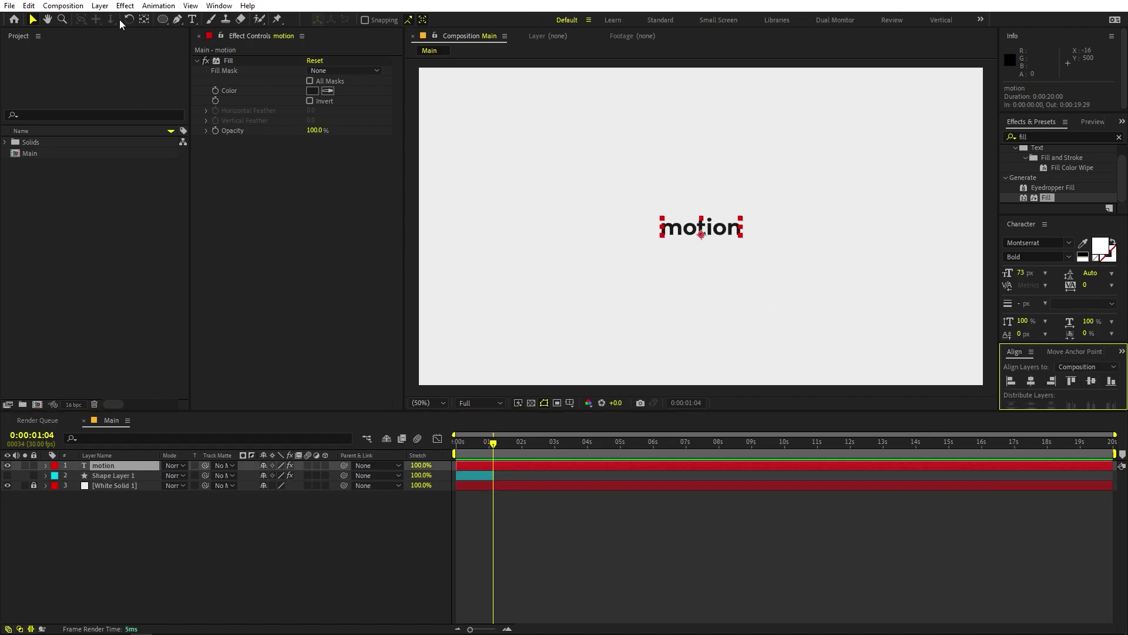
left_click(144, 20)
key("ctrl+alt+Home")
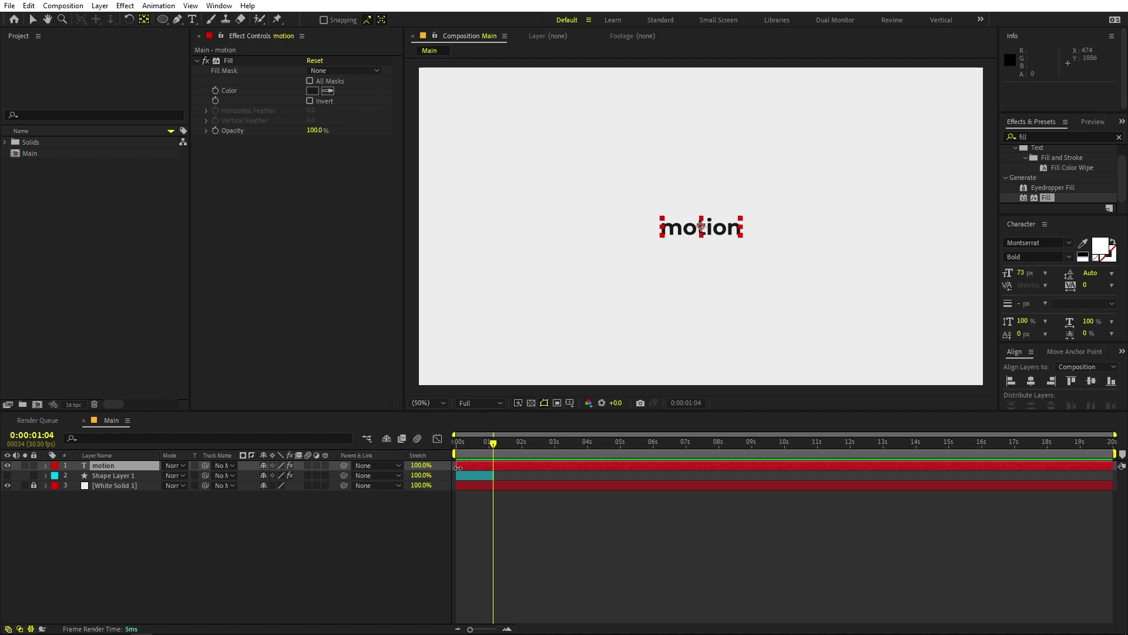
left_click_drag(456, 465, 502, 466)
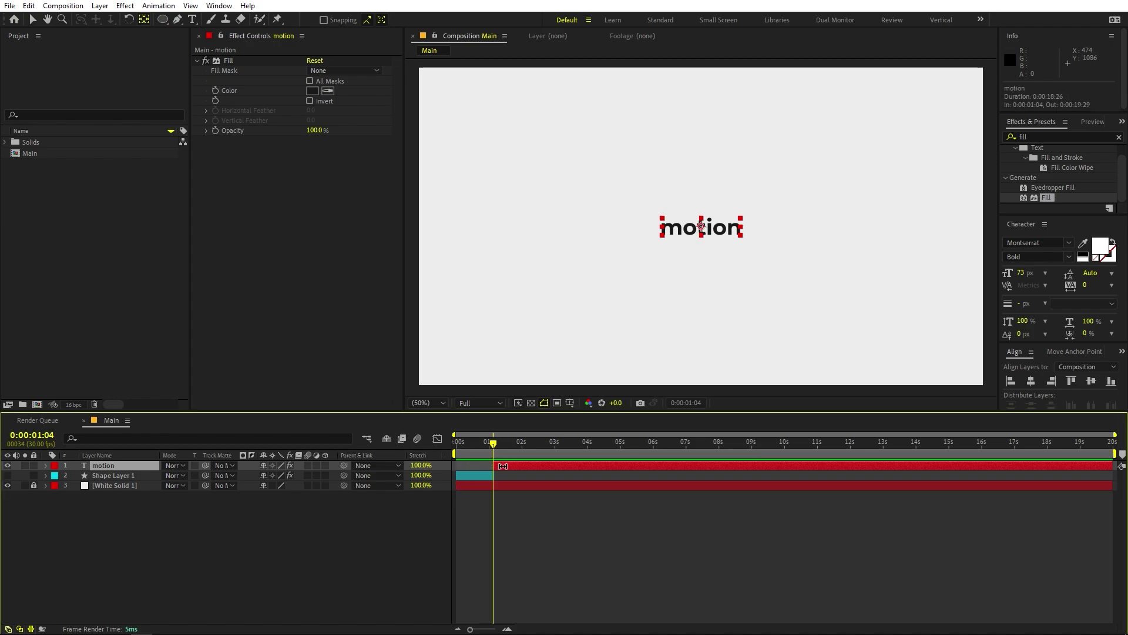
Duplicate the motion text, set the lower copy's Fill color to FF0000 and lock that layer as a reference
key("ctrl+d")
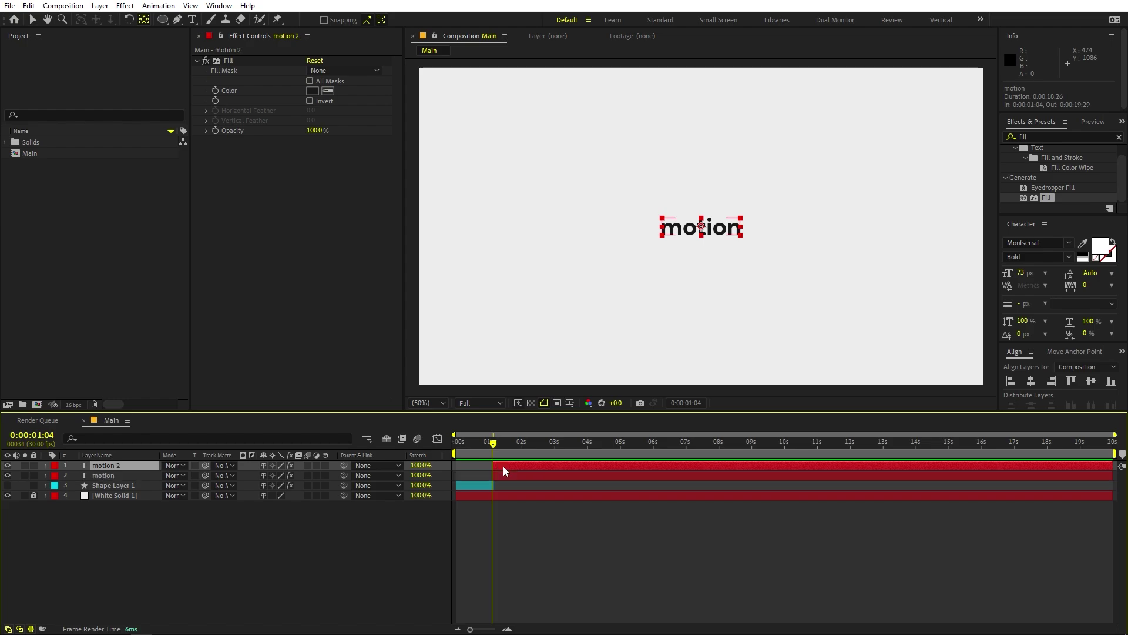
left_click(115, 478)
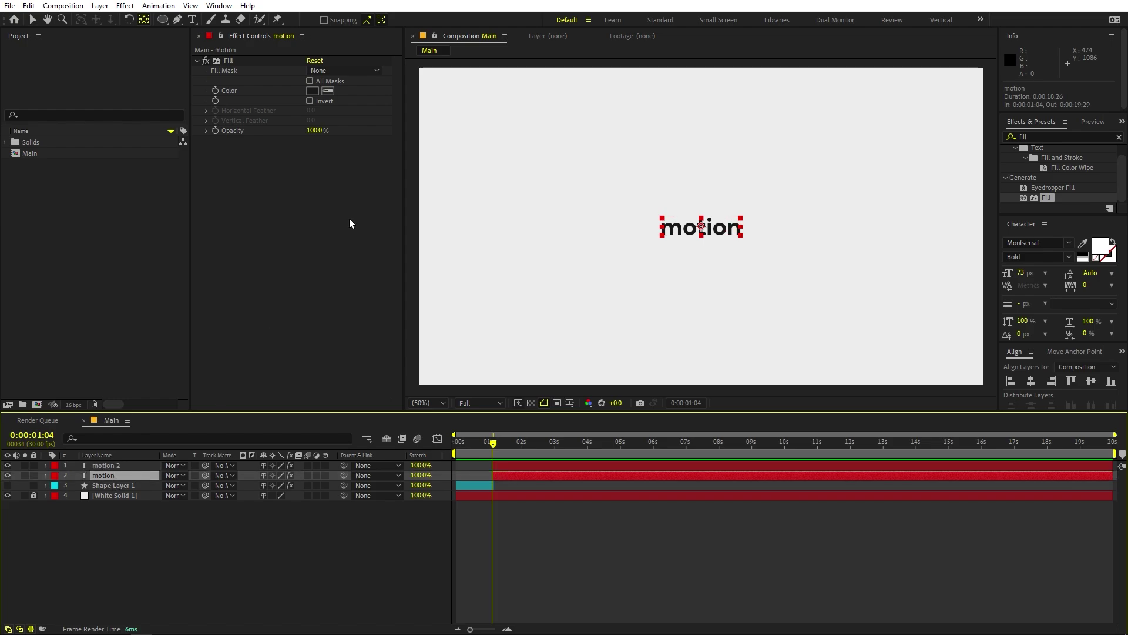
left_click(310, 92)
type("FF0000")
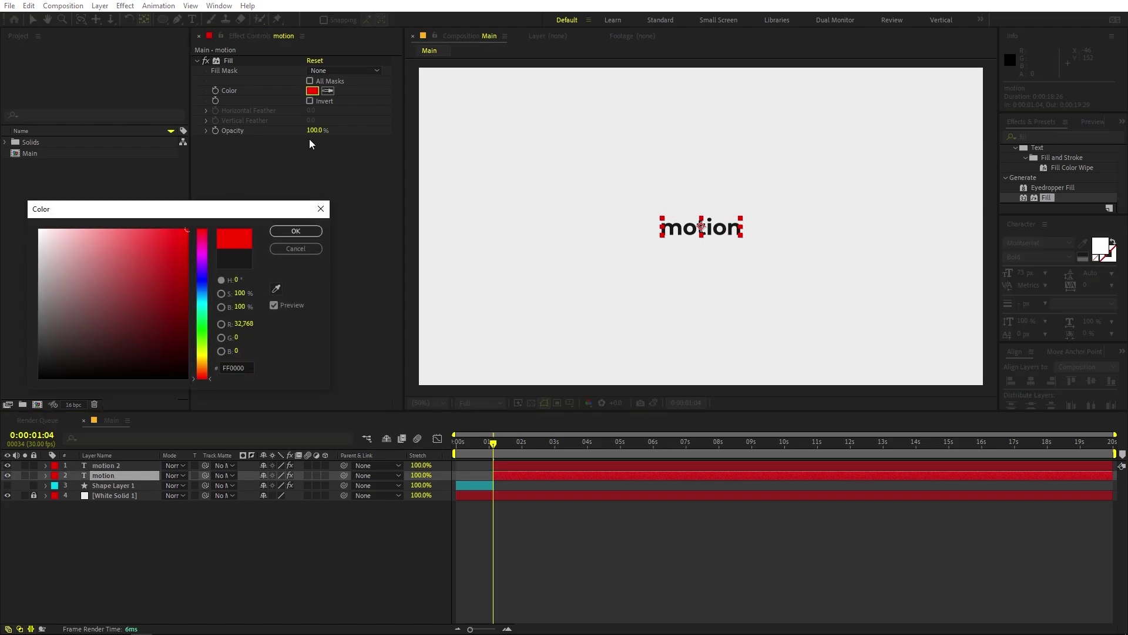
left_click(295, 231)
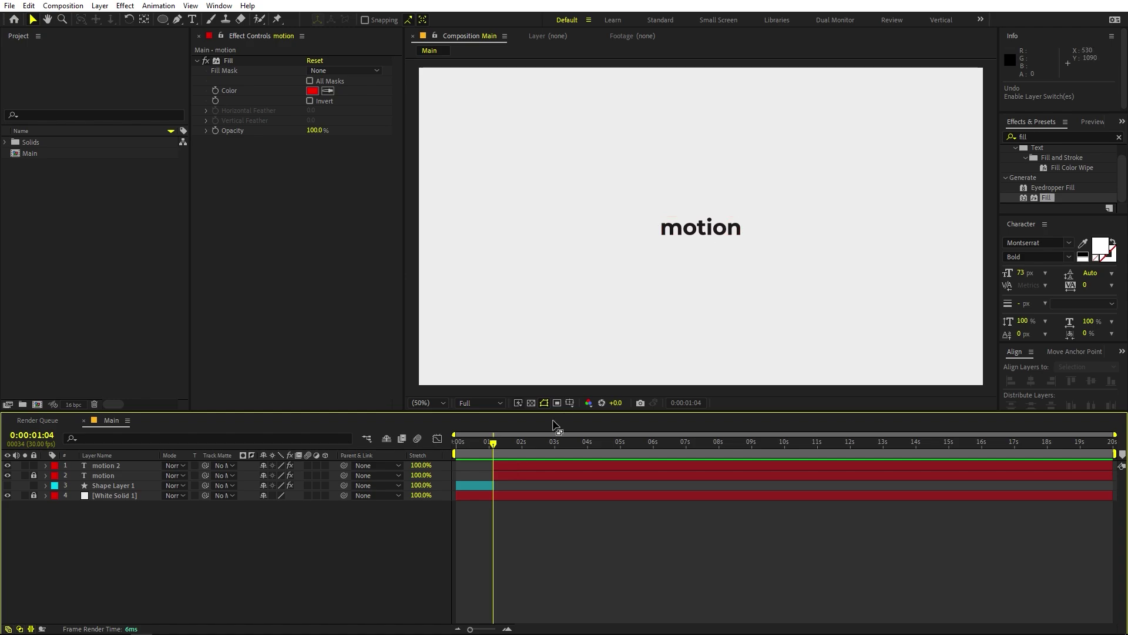
Replace the wording of the upper dark text copy with the single letter "m"
double_click(512, 465)
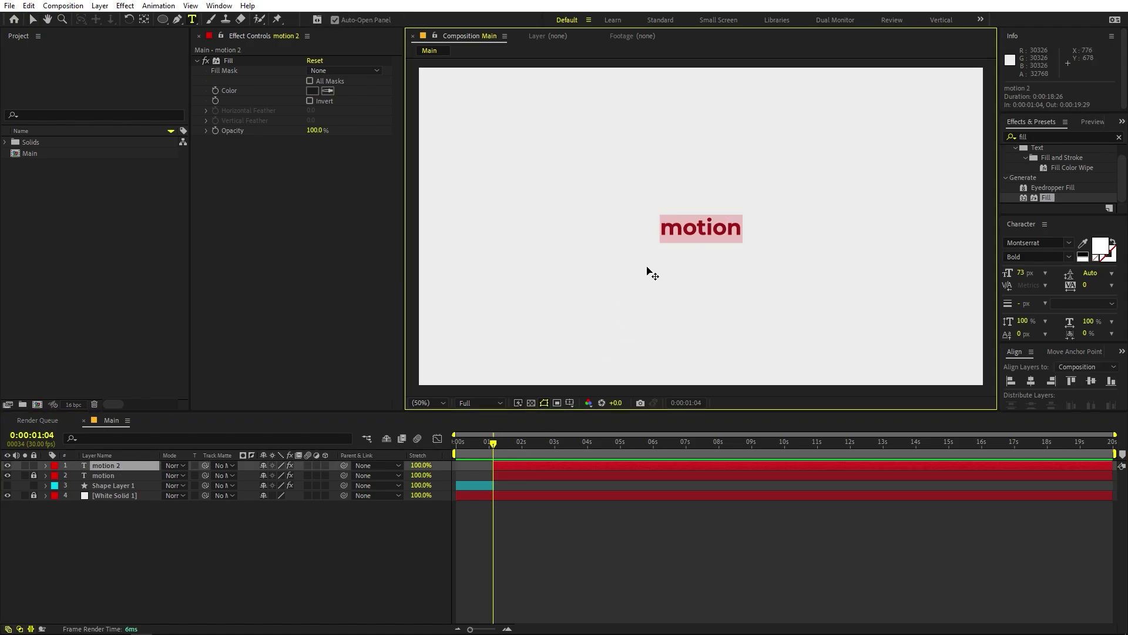
type("m")
left_click(186, 550)
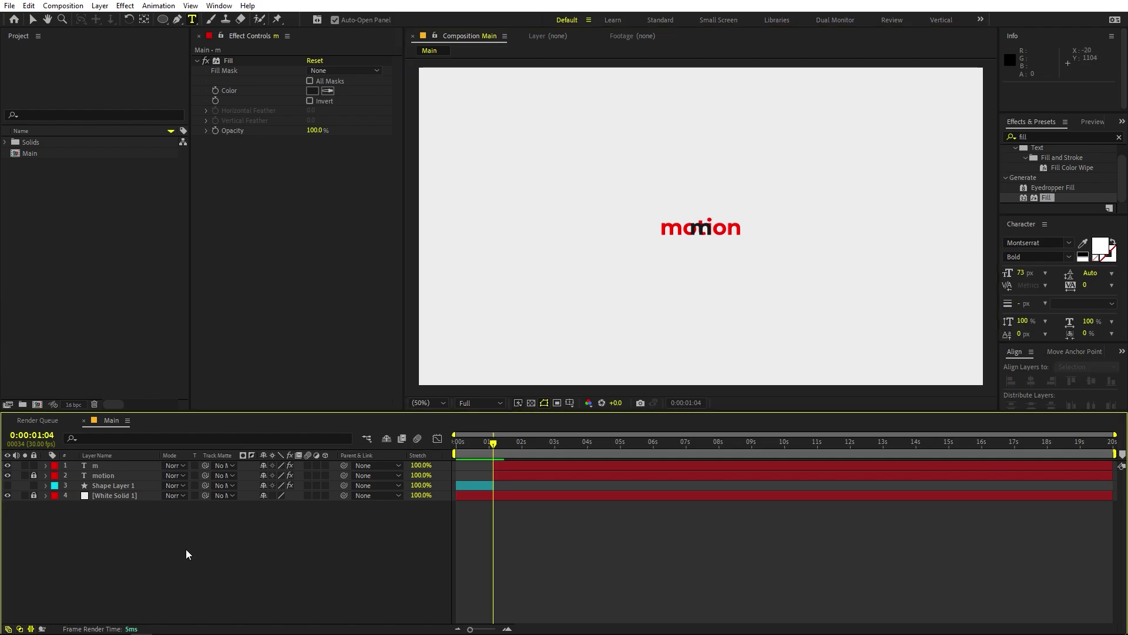
key("v")
Duplicate the letter layer repeatedly and retype the copies to get separate layers for o, t, i, o and n
left_click(107, 467)
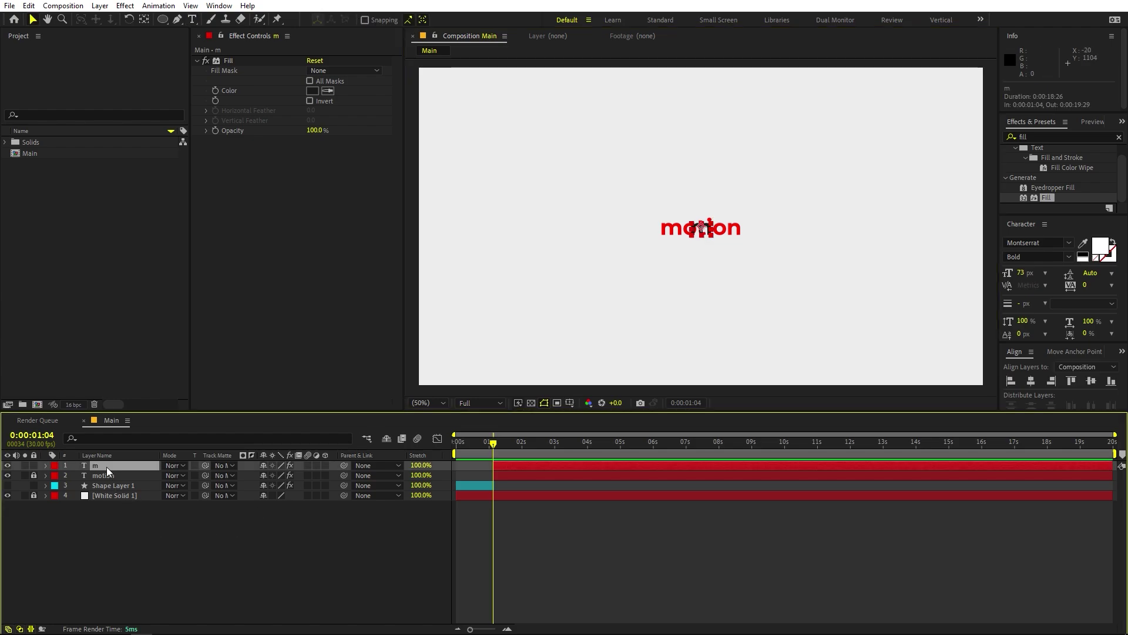
key("ctrl+d")
double_click(107, 466)
type("o")
left_click(107, 466)
key("ctrl+d")
double_click(107, 466)
type("t")
left_click(107, 466)
key("ctrl+d")
double_click(107, 467)
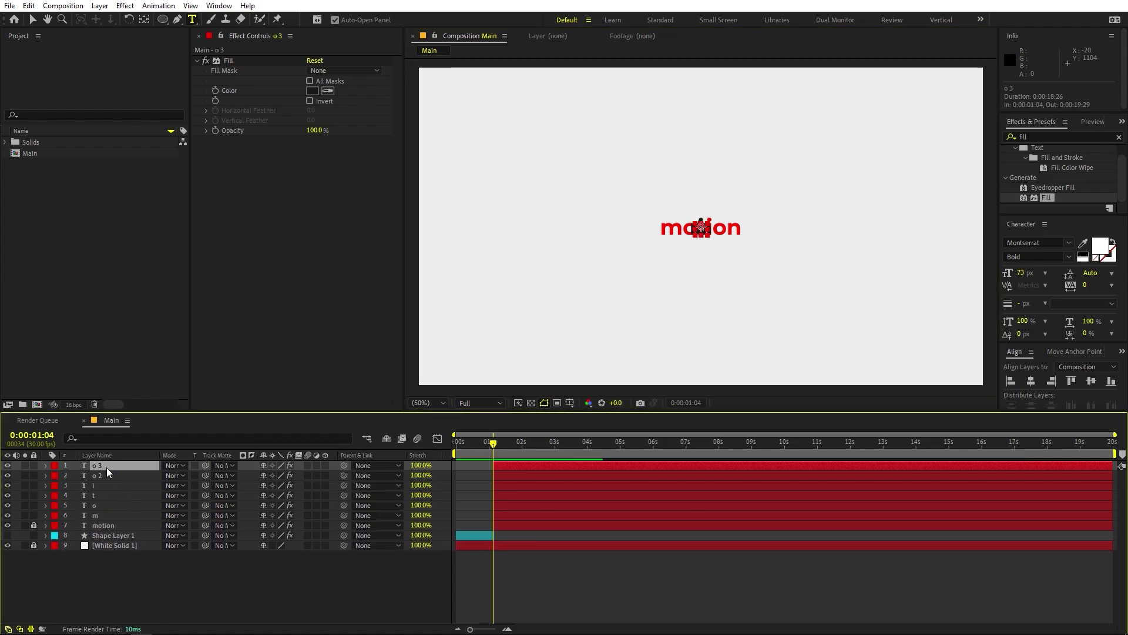
type("n")
left_click(444, 545)
Shift all six letter layers to start at 0:00:02:00 and add a Position keyframe to each there
left_click(94, 515)
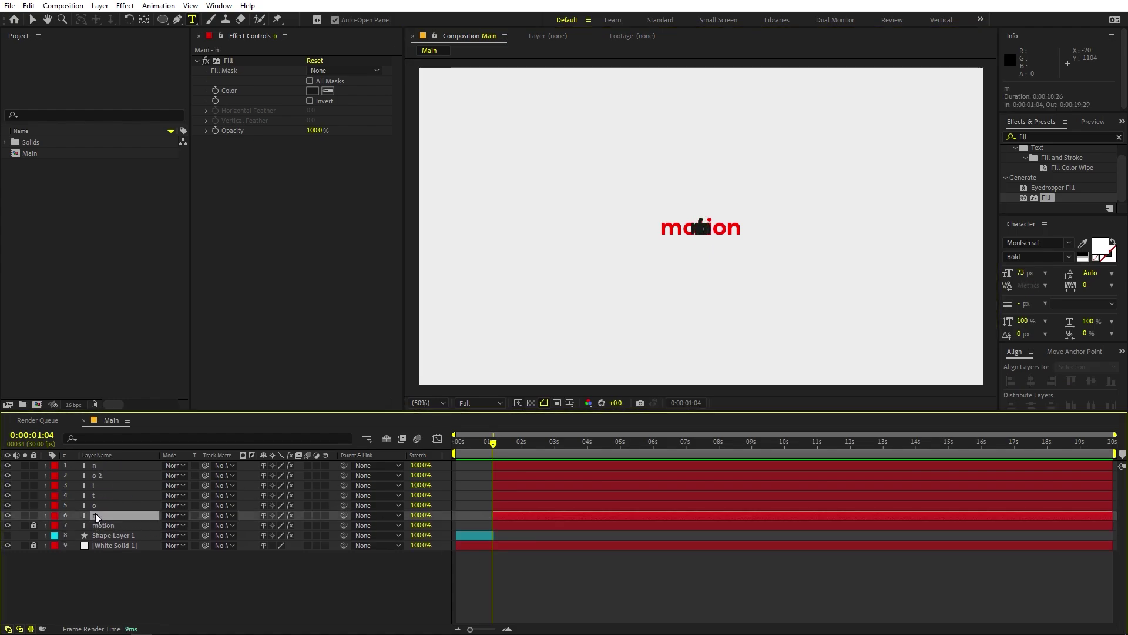
left_click(104, 471, "shift")
left_click(105, 464, "shift")
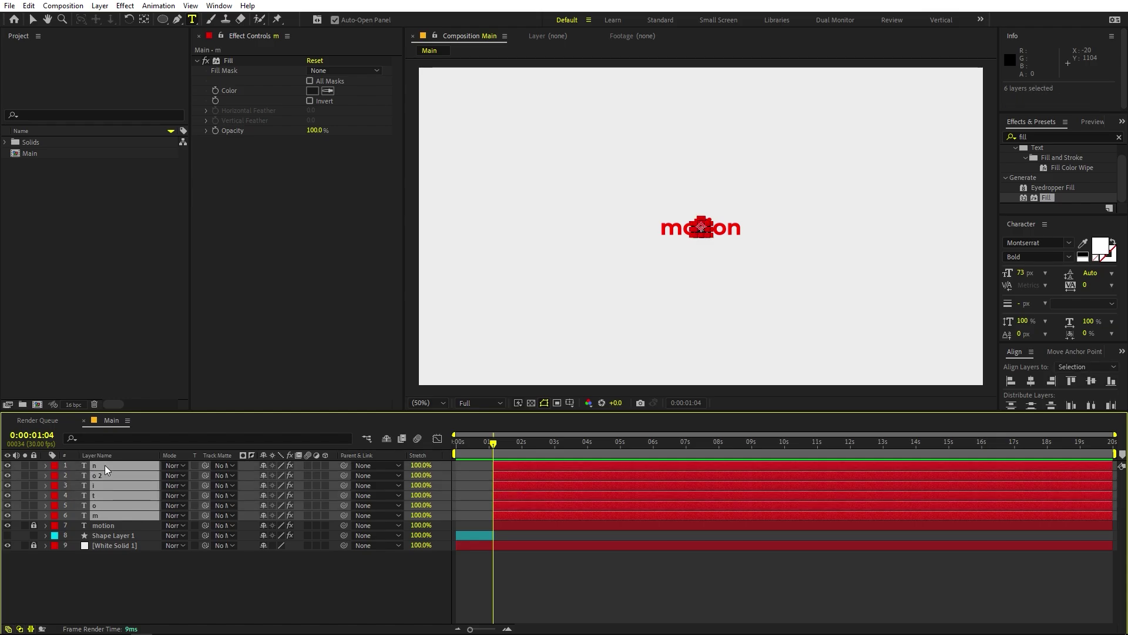
key("p")
left_click_drag(500, 454, 539, 466)
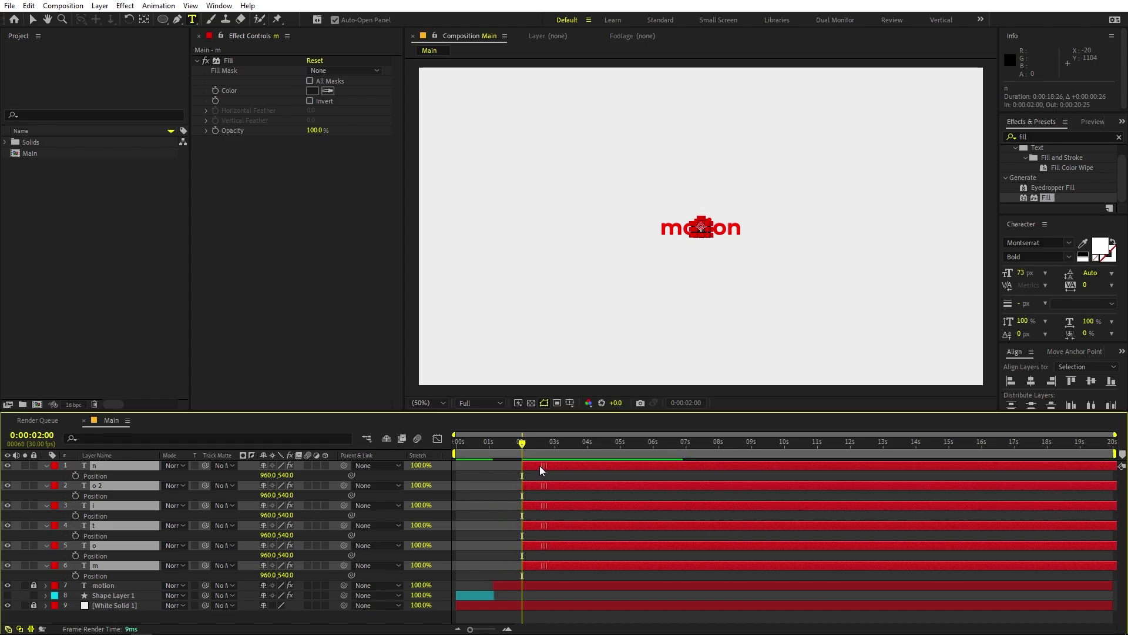
left_click(75, 476)
left_click(75, 496)
left_click(75, 516)
left_click(76, 536)
left_click(77, 573)
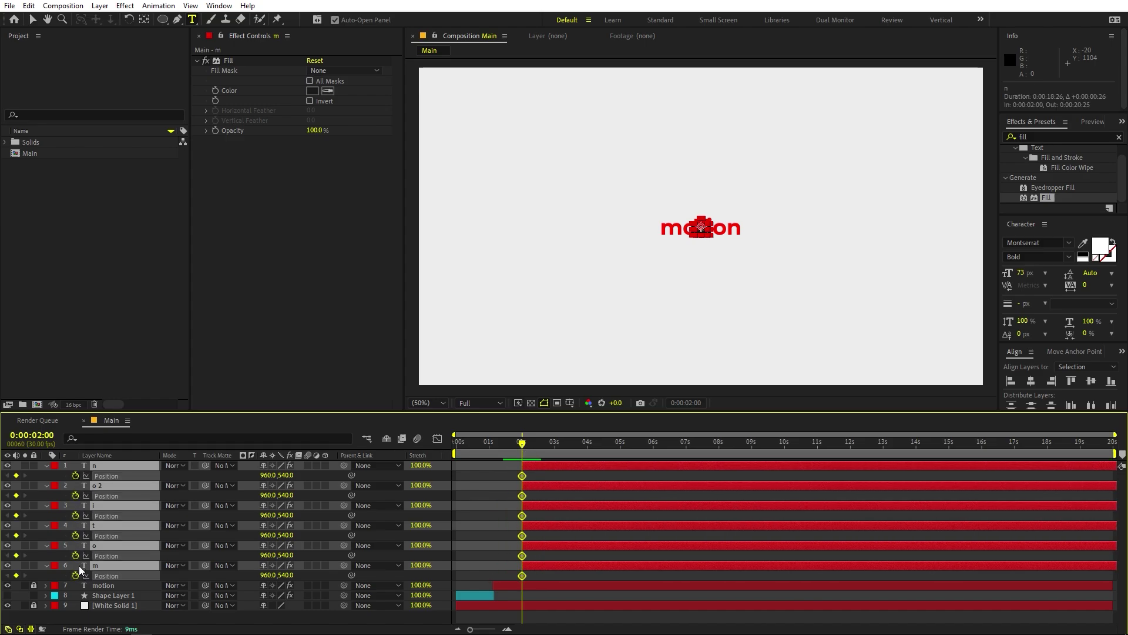
At 0:00:03:00, move the letter n up and right of the word to 1426, 338
left_click_drag(523, 445, 554, 453)
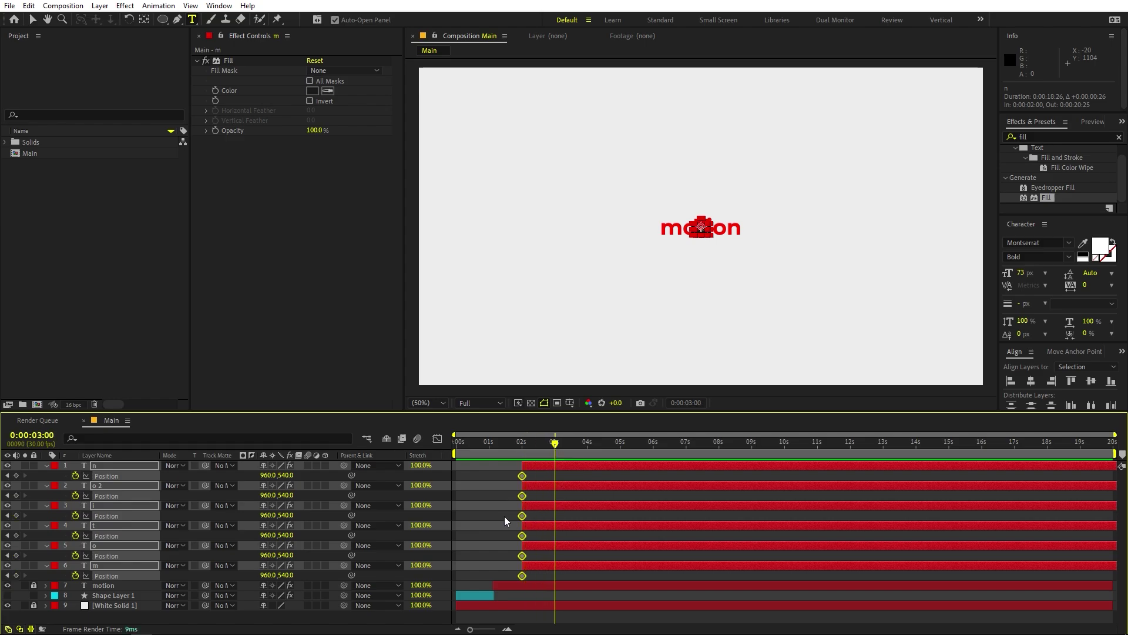
left_click(509, 516)
left_click(578, 466)
key("v")
left_click_drag(703, 229, 838, 171)
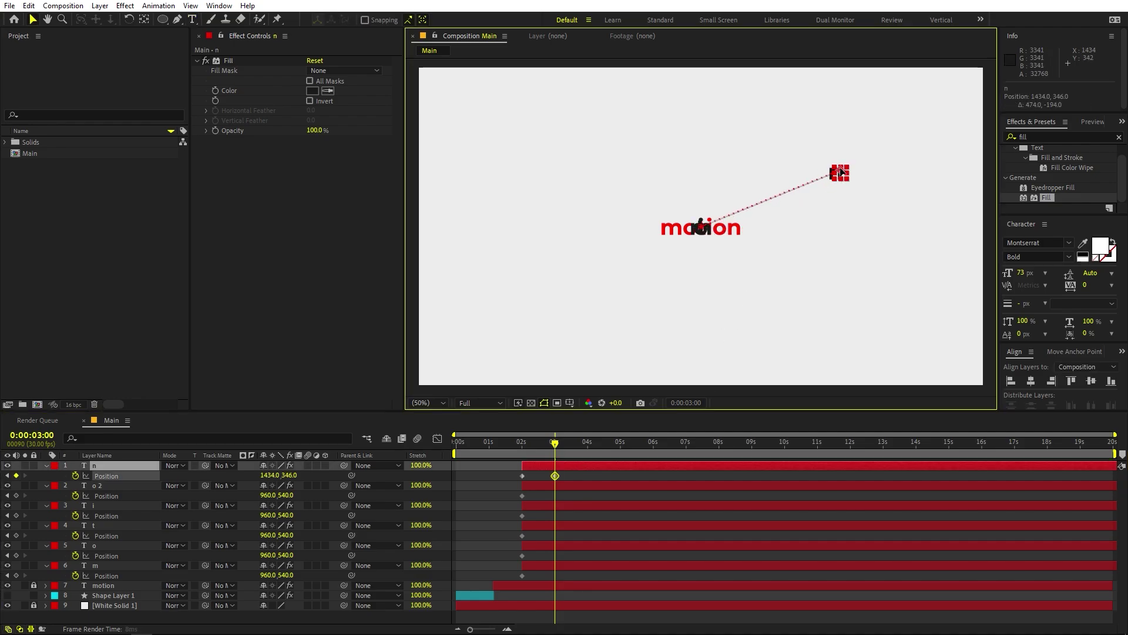
At 0:00:03:00, move the second o above the word to 1242, 128 and the i below it to 1168, 966
left_click(570, 485)
left_click_drag(712, 236, 833, 325)
left_click(568, 506)
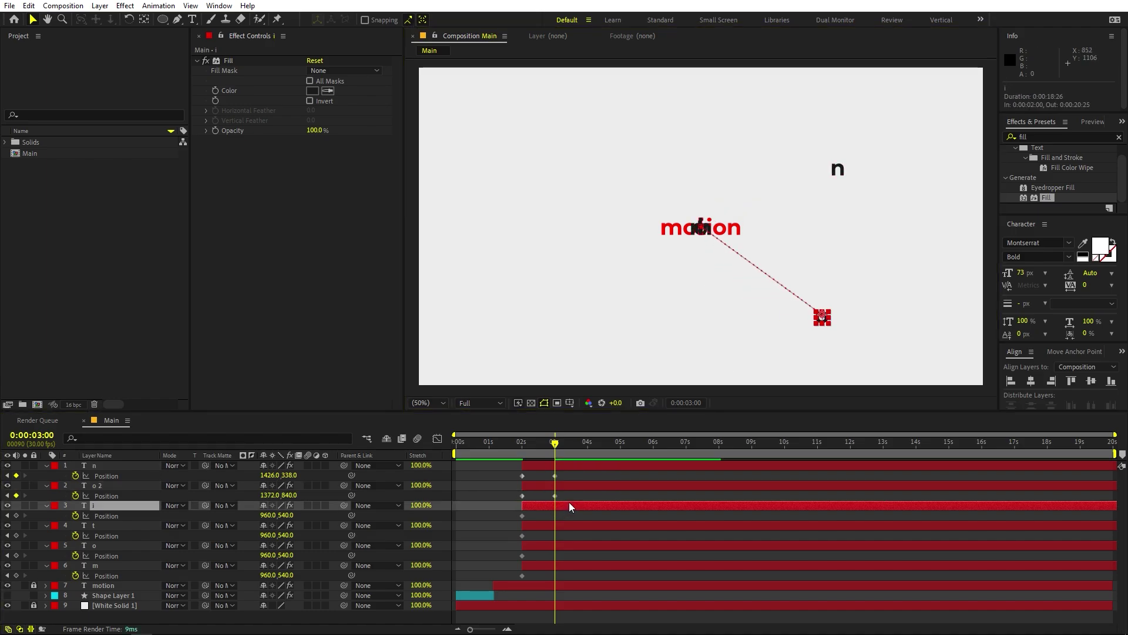
left_click_drag(708, 230, 771, 357)
left_click_drag(822, 321, 783, 107)
At 0:00:03:00, spread the remaining letters: t to 782, 212, first o to 796, 770 and m to 568, 402
left_click_drag(701, 226, 653, 133)
left_click_drag(701, 226, 653, 296)
left_click(699, 233)
left_click_drag(698, 232, 587, 191)
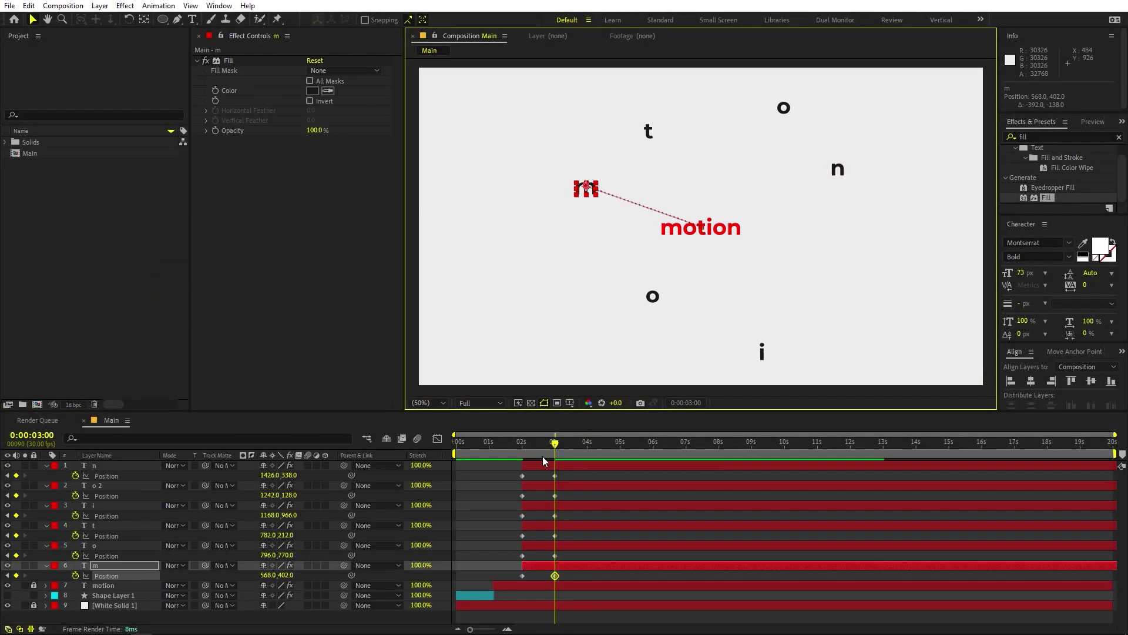
At 0:00:04:00, move the letter n straight down to about the height of the red word
left_click_drag(550, 443, 590, 453)
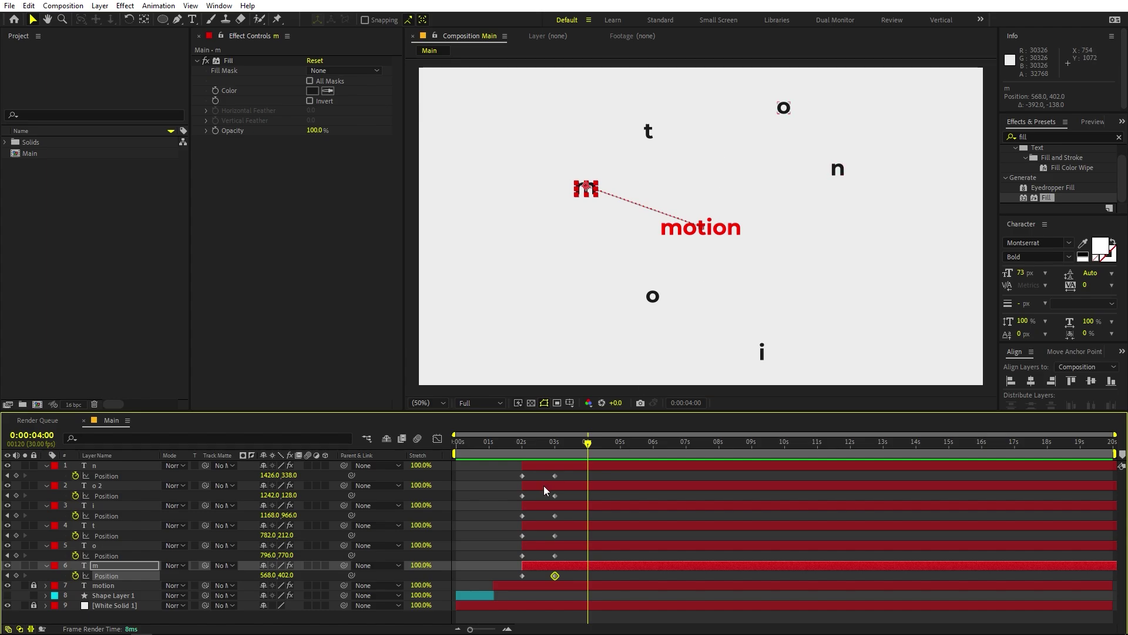
left_click(594, 468)
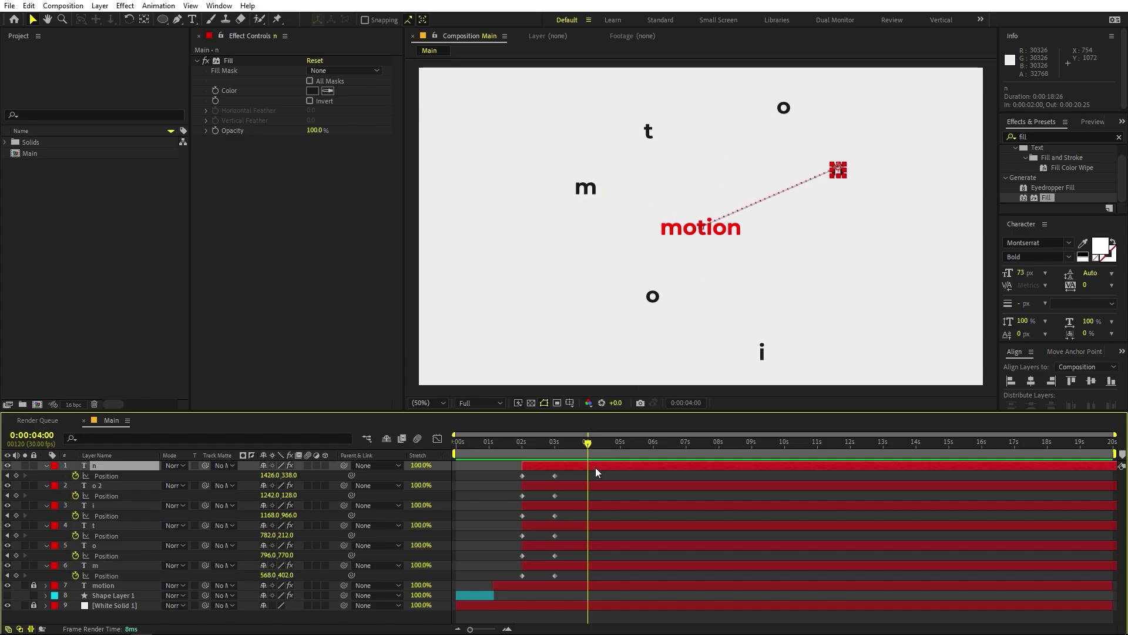
scroll(788, 247, "up", 2)
left_click_drag(801, 249, 630, 265)
key("v")
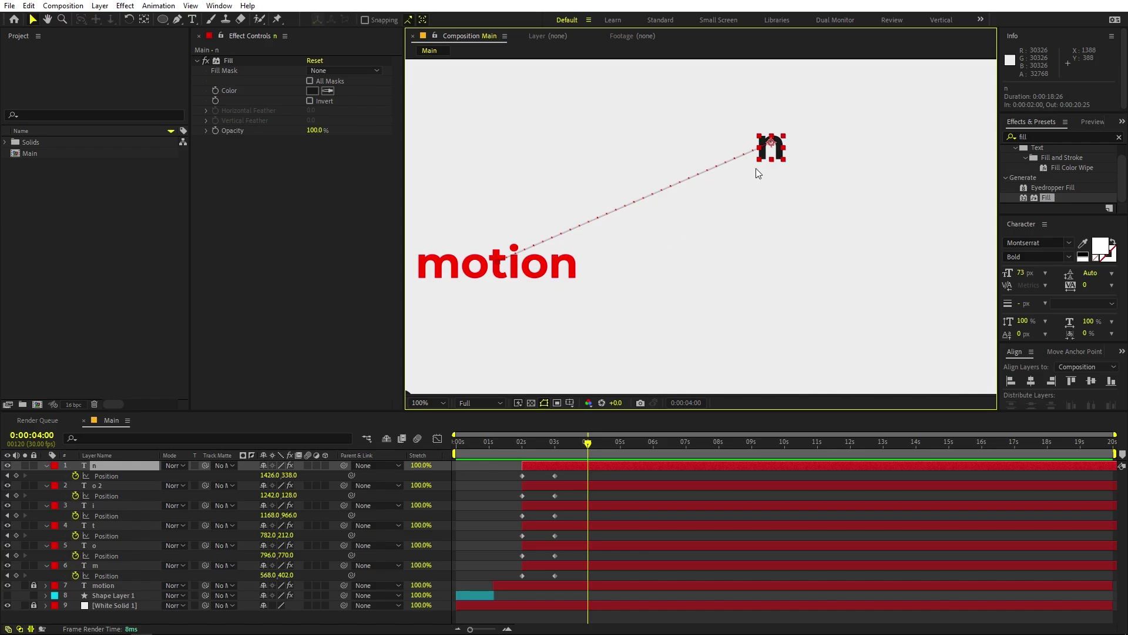
left_click_drag(772, 154, 779, 277)
At 0:00:05:00, place the n over the red n at 1073.5, 539.5, and level its 0:00:04:00 path point at 1426, 539
left_click_drag(597, 443, 622, 443)
left_click_drag(764, 283, 819, 242)
scroll(567, 265, "up", 1)
left_click_drag(705, 305, 695, 297)
left_click_drag(806, 228, 571, 238)
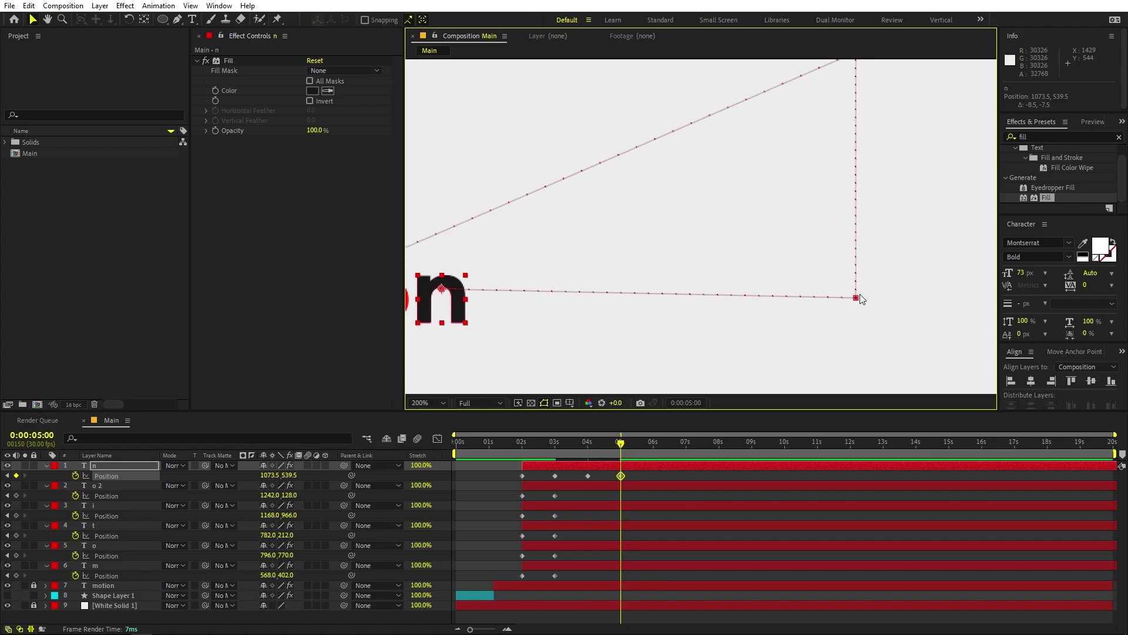
left_click_drag(857, 298, 858, 289)
At 0:00:04:00, move the second o horizontally left to 1044, 128
left_click_drag(594, 440, 587, 440)
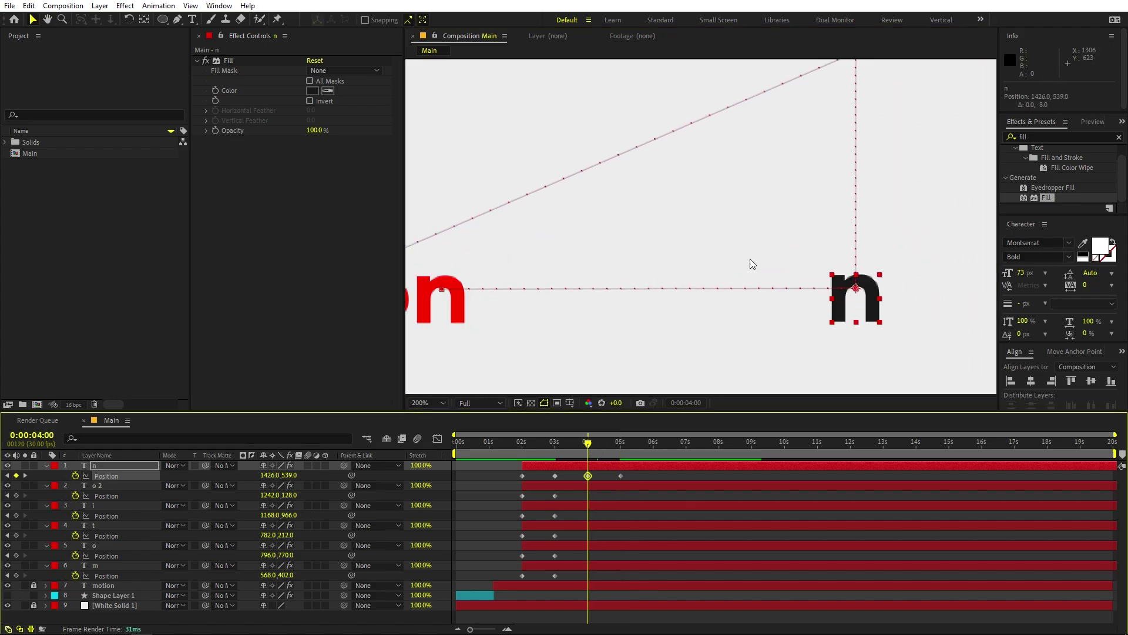
scroll(738, 268, "down", 2)
left_click_drag(748, 231, 830, 308)
key("v")
left_click(750, 102)
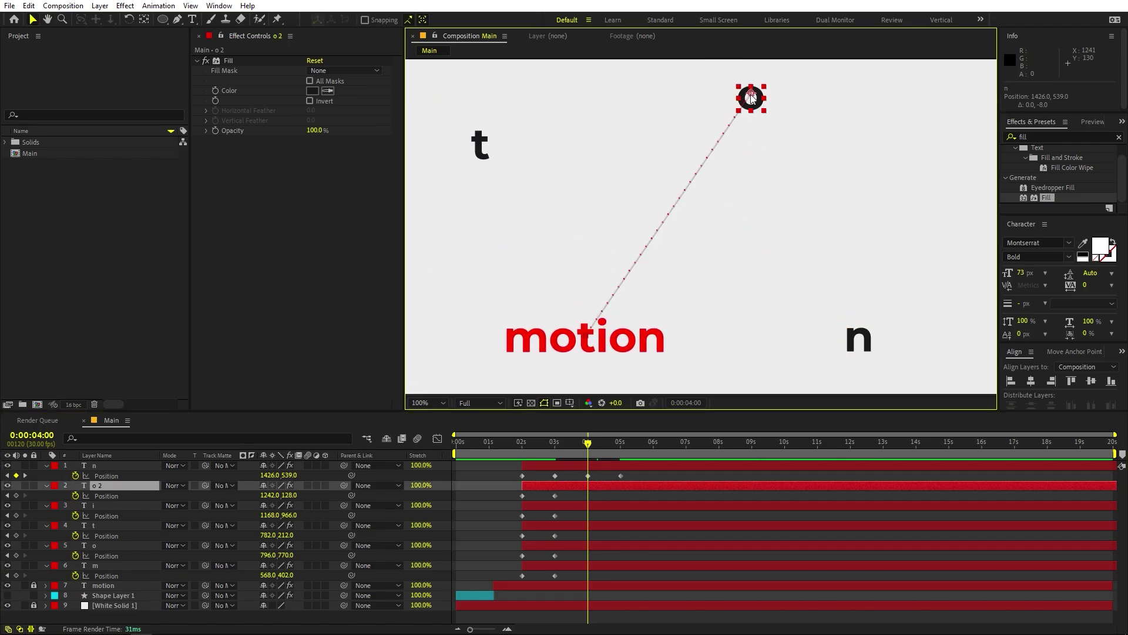
left_click_drag(751, 97, 633, 101)
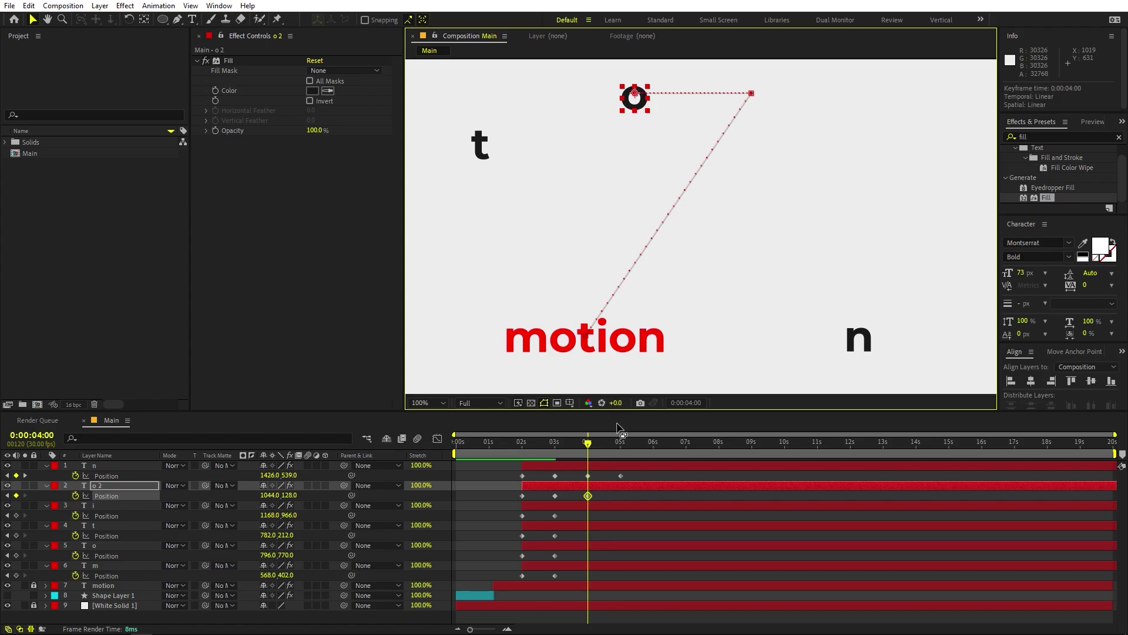
At 0:00:05:00, place the second o over the matching red o at about 1024.5, 539
left_click(621, 452)
left_click_drag(623, 105, 778, 114)
scroll(627, 320, "up", 1)
left_click_drag(692, 240, 669, 276)
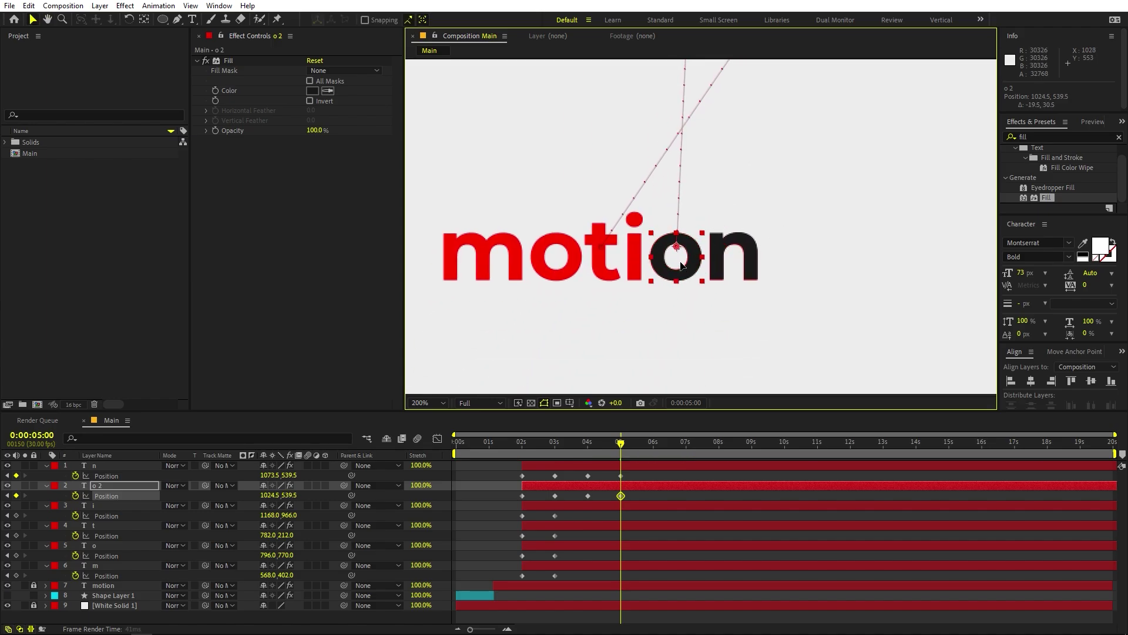
Straighten the second o's downward path by shifting its 0:00:04:00 path point left, above the letter's place in the word
left_click_drag(777, 74, 793, 331)
scroll(775, 189, "down", 2)
left_click_drag(776, 189, 747, 183)
scroll(751, 198, "up", 1)
key("v")
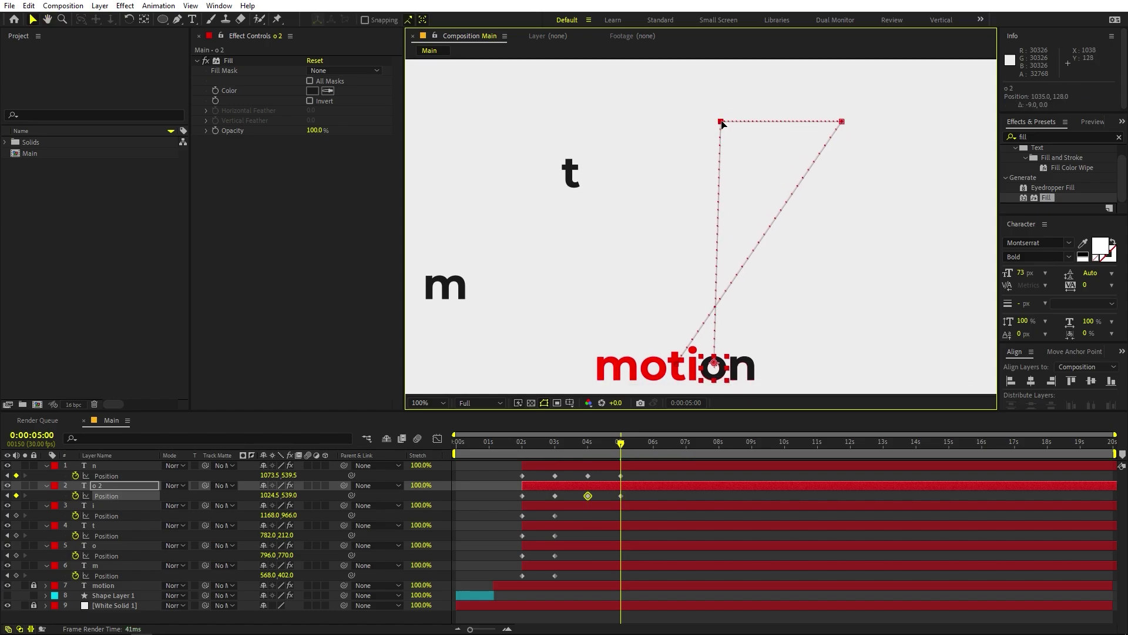
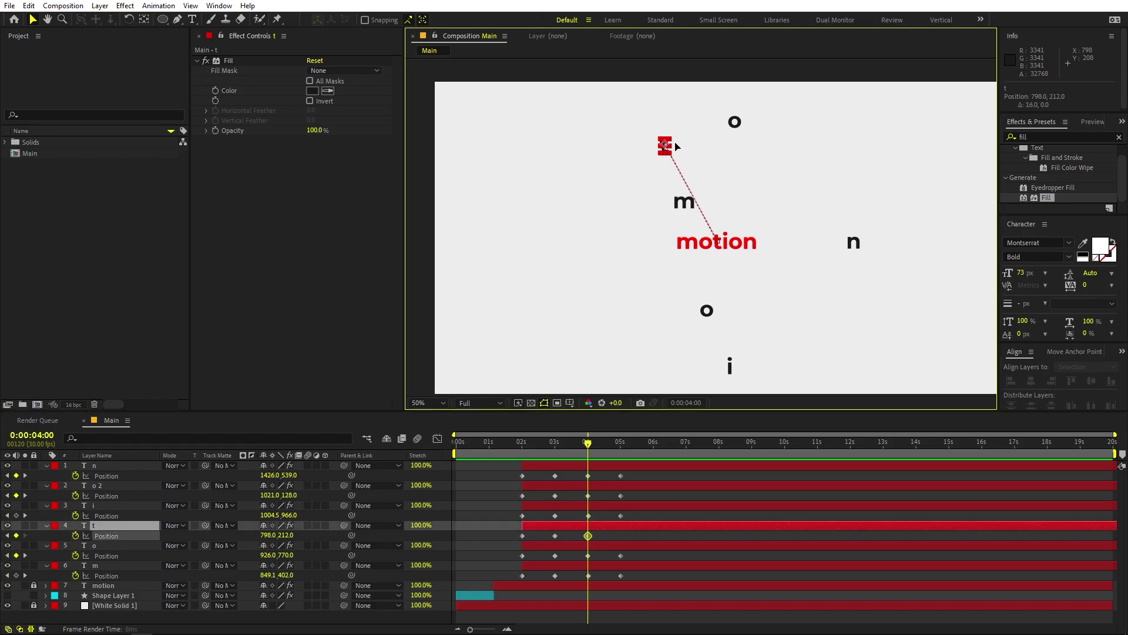
At 0:00:04:00, move the t horizontally right to 956, 212, above its place in the word
scroll(707, 206, "up", 4)
left_click_drag(707, 206, 687, 351)
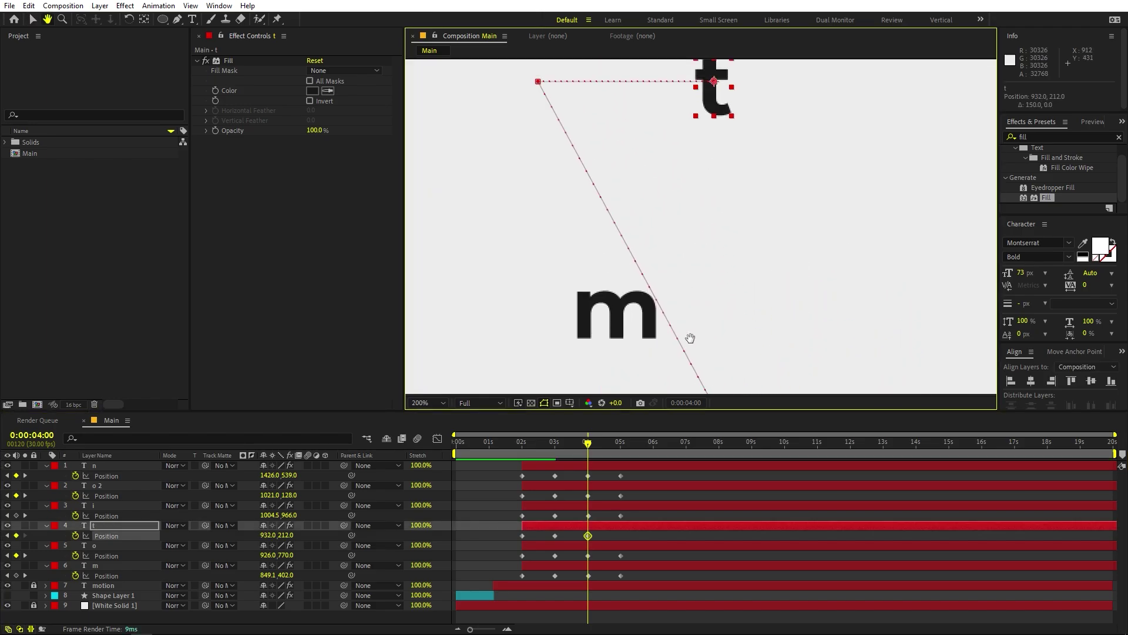
At 0:00:05:00, move the t down past the word, to about 93 px below the red t
left_click(620, 442)
scroll(780, 230, "down", 4)
left_click_drag(777, 226, 772, 219)
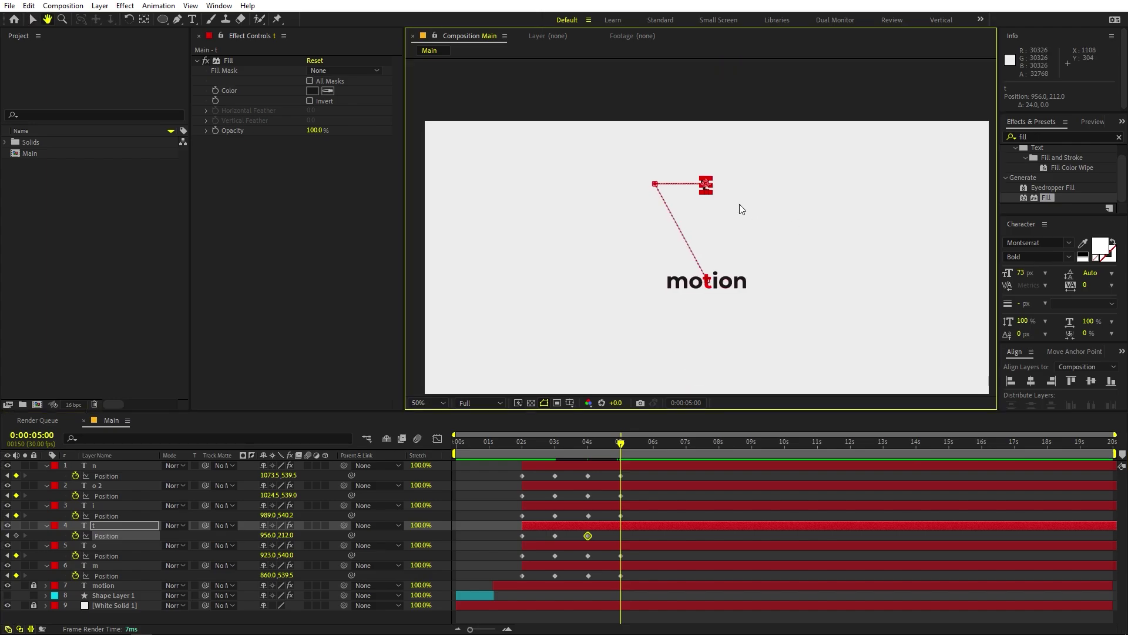
left_click_drag(709, 188, 709, 271)
scroll(706, 236, "up", 4)
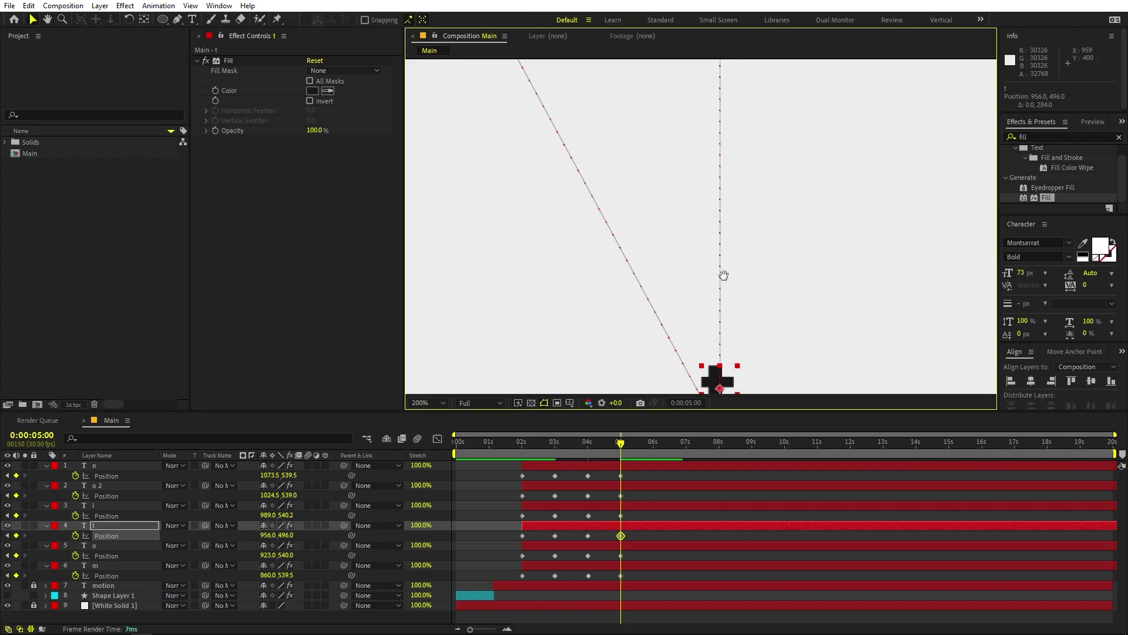
left_click_drag(823, 353, 797, 171)
key("v")
key("period")
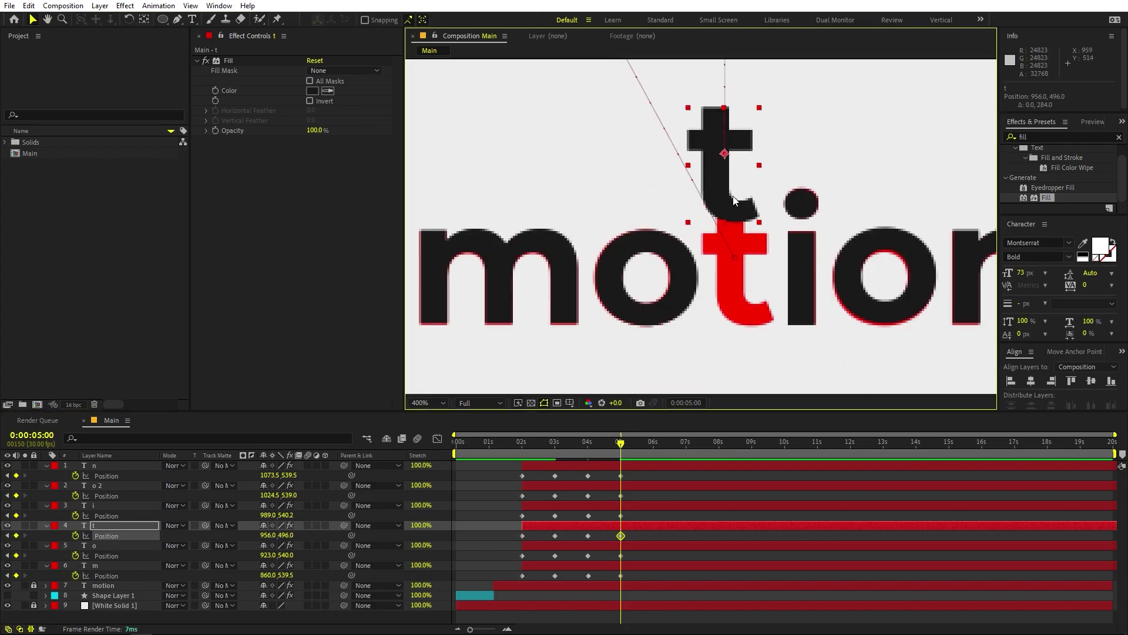
key("Down")
left_click_drag(732, 202, 745, 415)
At 0:00:06:01, raise the t onto the red t at 962.2, 540, and play back the animation
left_click_drag(629, 443, 656, 448)
left_click_drag(735, 365, 735, 146)
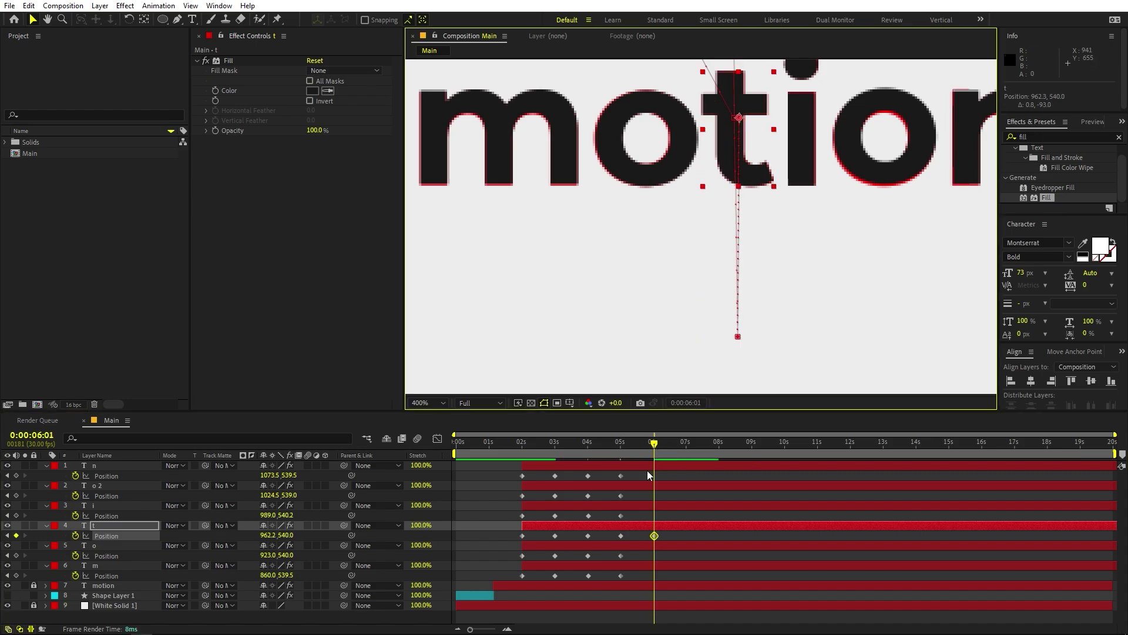
left_click(517, 447)
scroll(651, 271, "down", 4)
key("space")
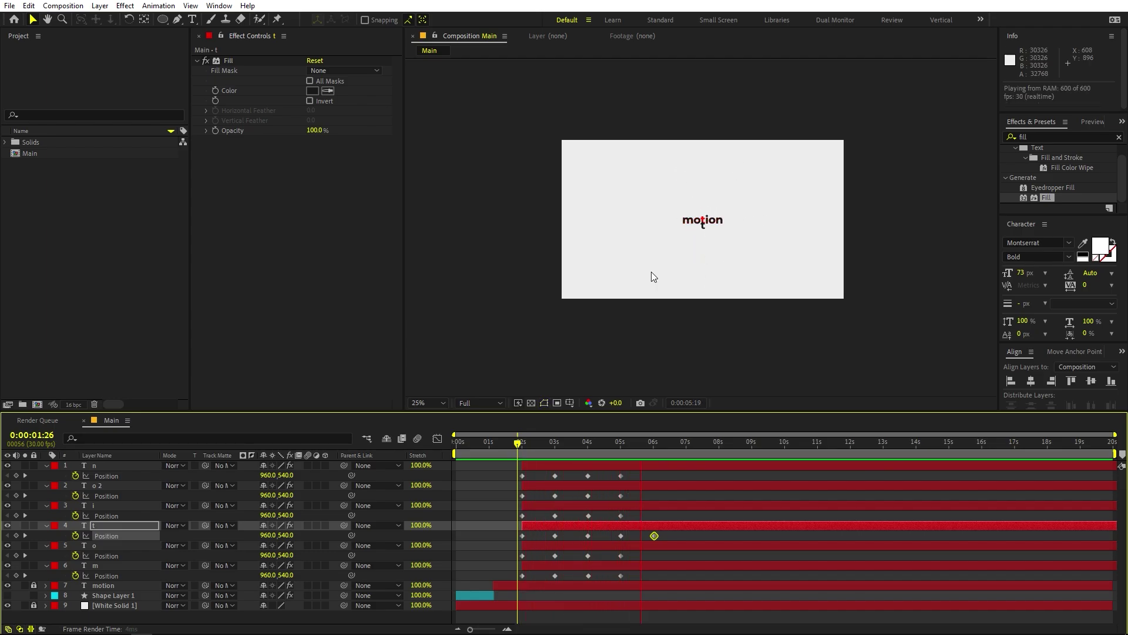
key("space")
Apply Easy Ease to all Position keyframes of the six letter layers
left_click_drag(615, 450, 508, 470)
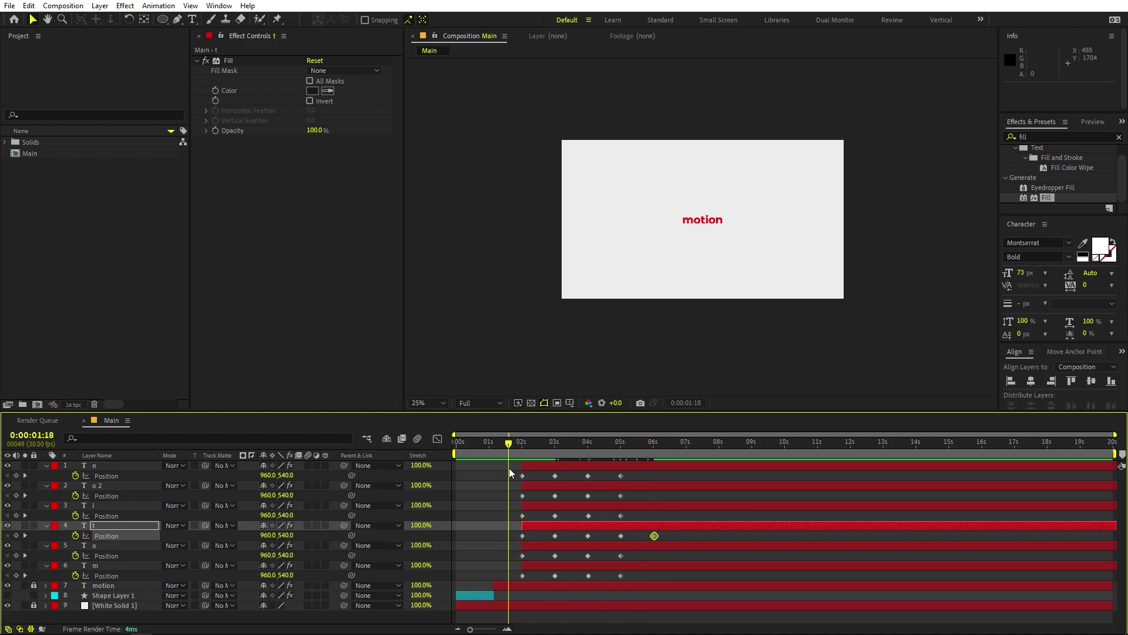
left_click_drag(707, 487, 503, 580)
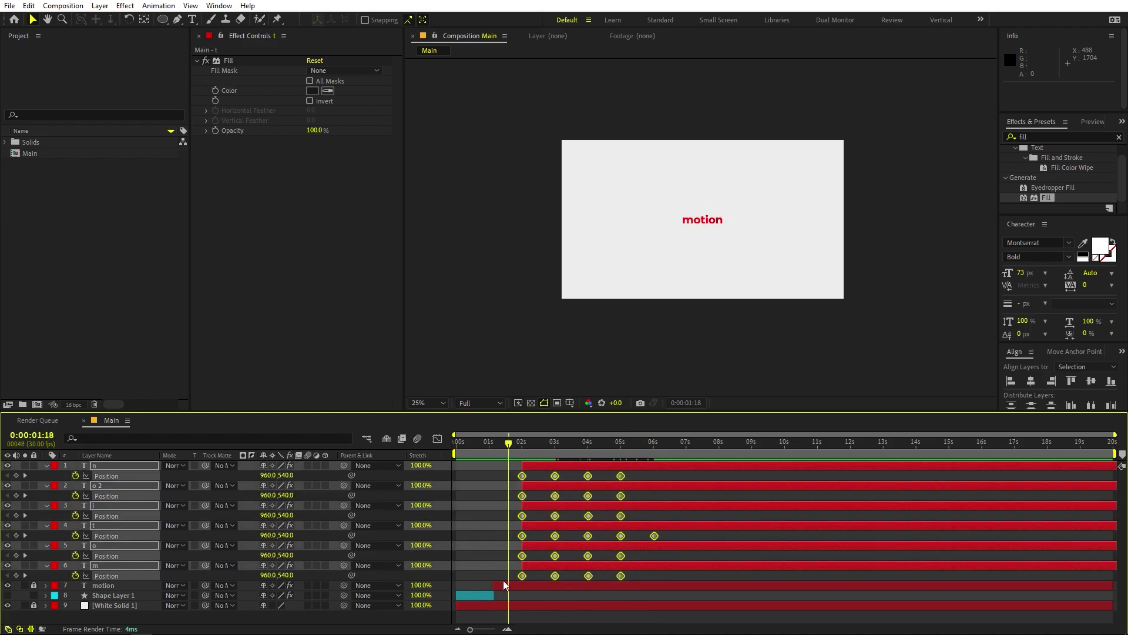
key("F9")
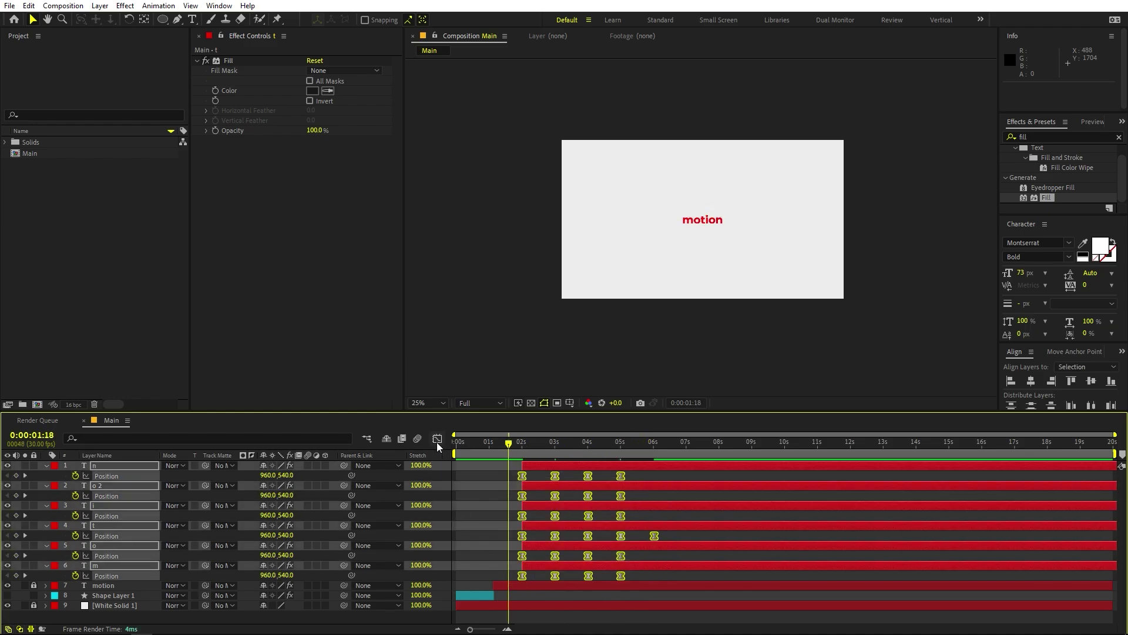
Reshape the letters' first speed curve to peak sharply at 0:00:02:00 and slow gradually into 0:00:03:00, and preview it
left_click(438, 439)
scroll(471, 528, "up", 3)
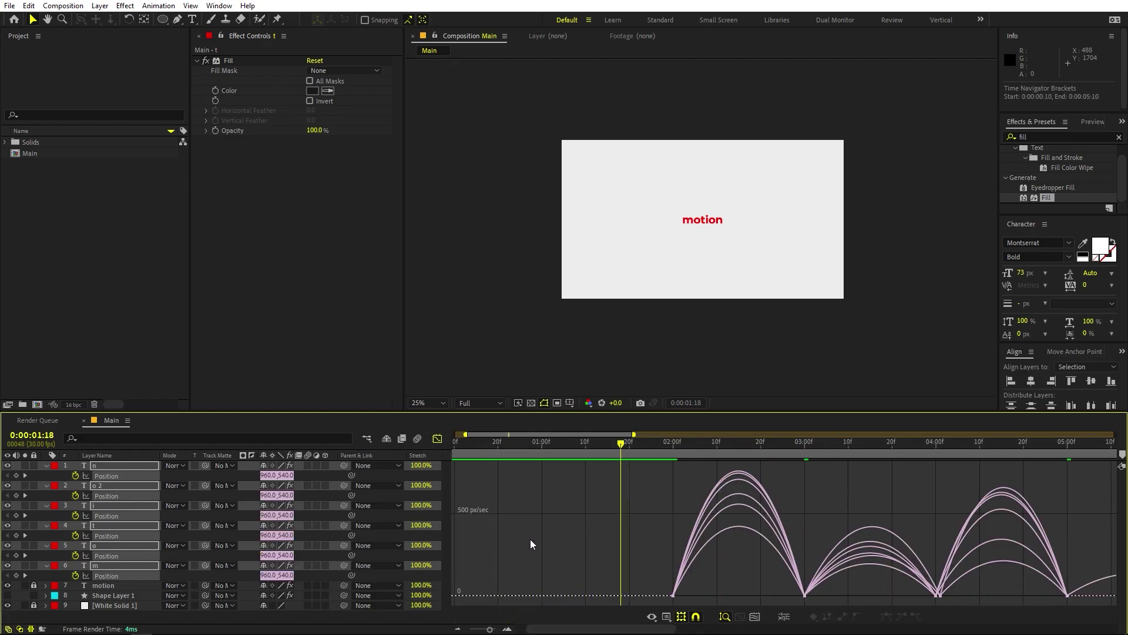
left_click_drag(677, 572, 665, 595)
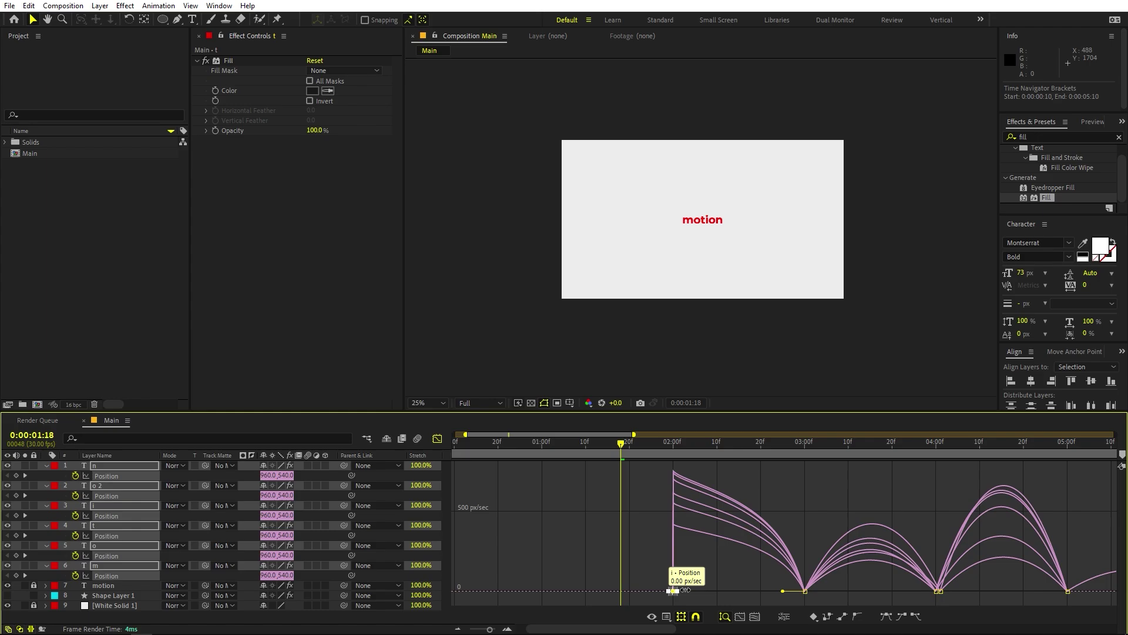
left_click_drag(752, 571, 855, 614)
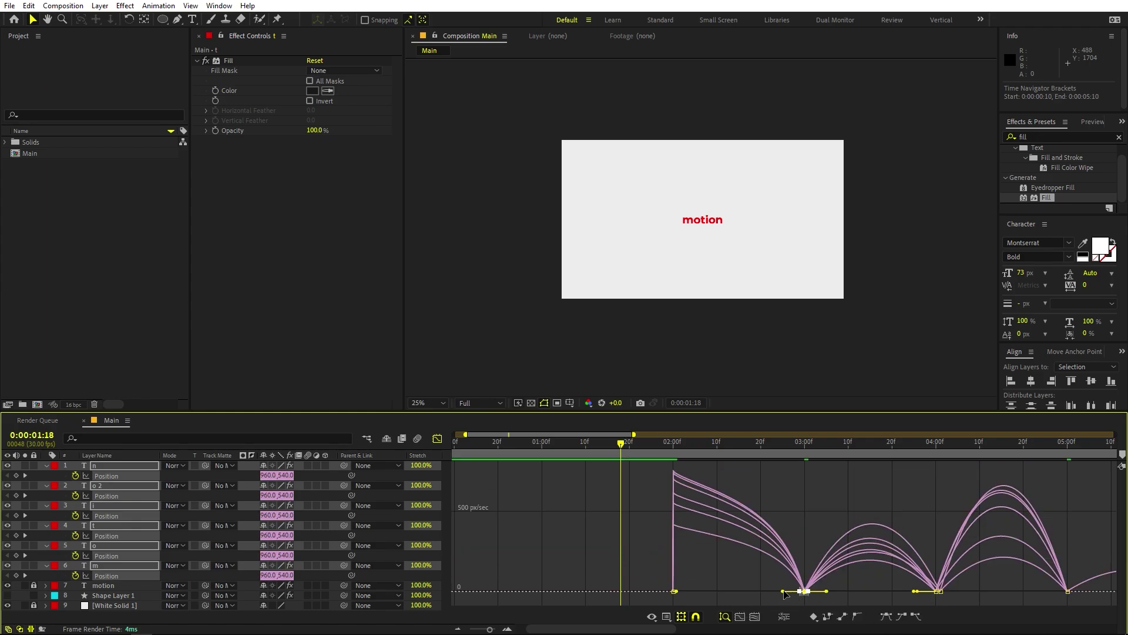
left_click_drag(782, 591, 622, 537)
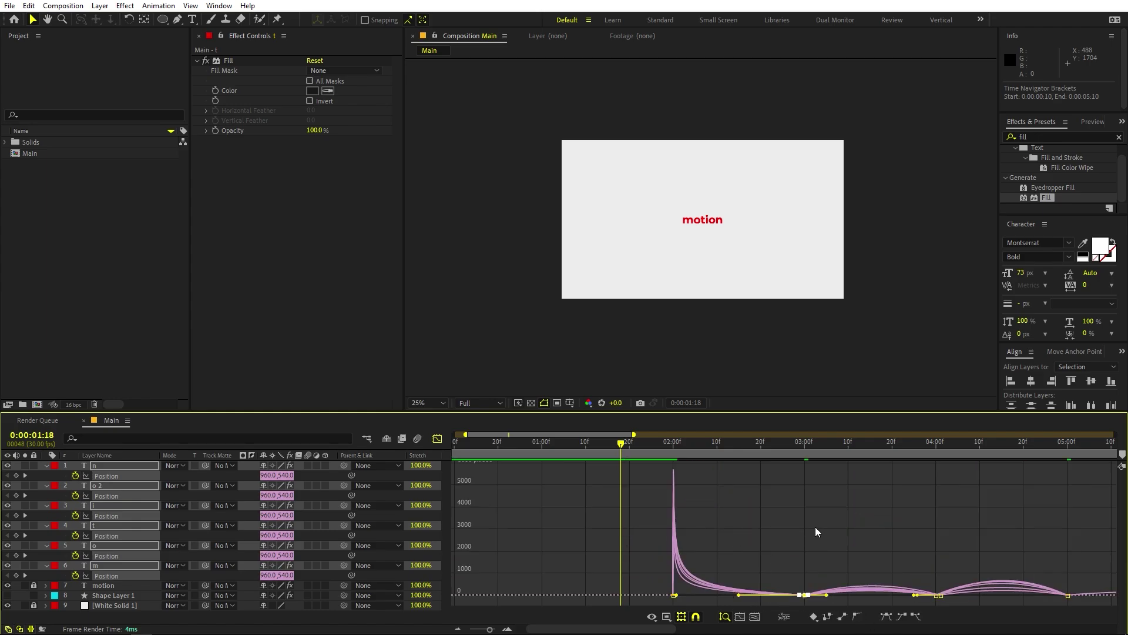
key("space")
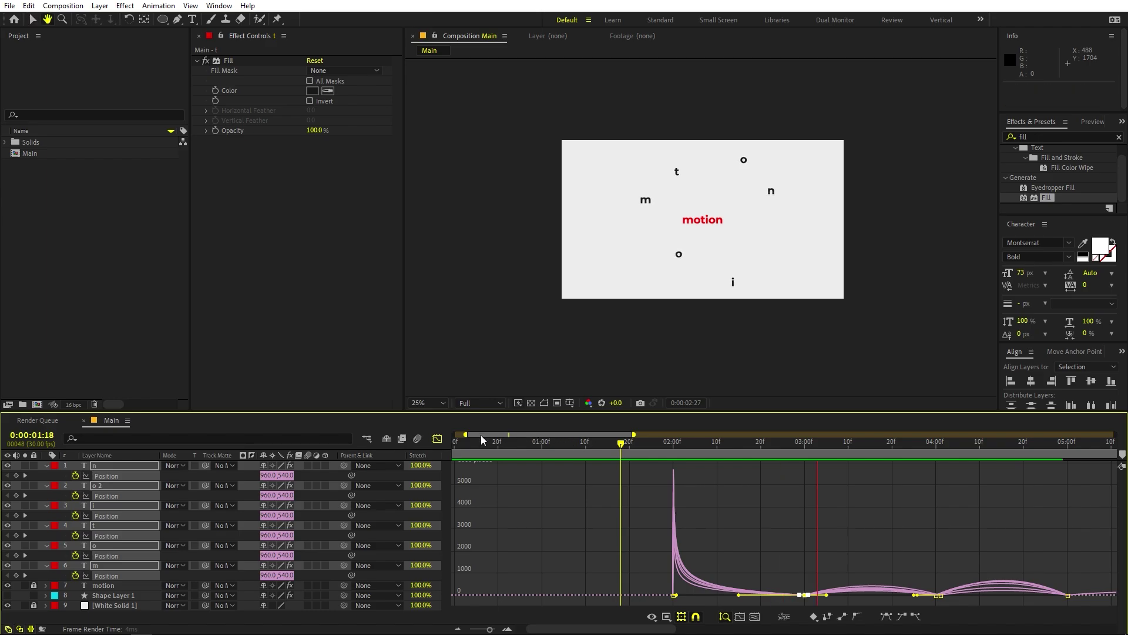
key("space")
Lengthen the easing handles on the letters' Position keyframes from 0:00:03:00 onward for steeper mid-move speed peaks, and play back the result
left_click(438, 438)
left_click(805, 444)
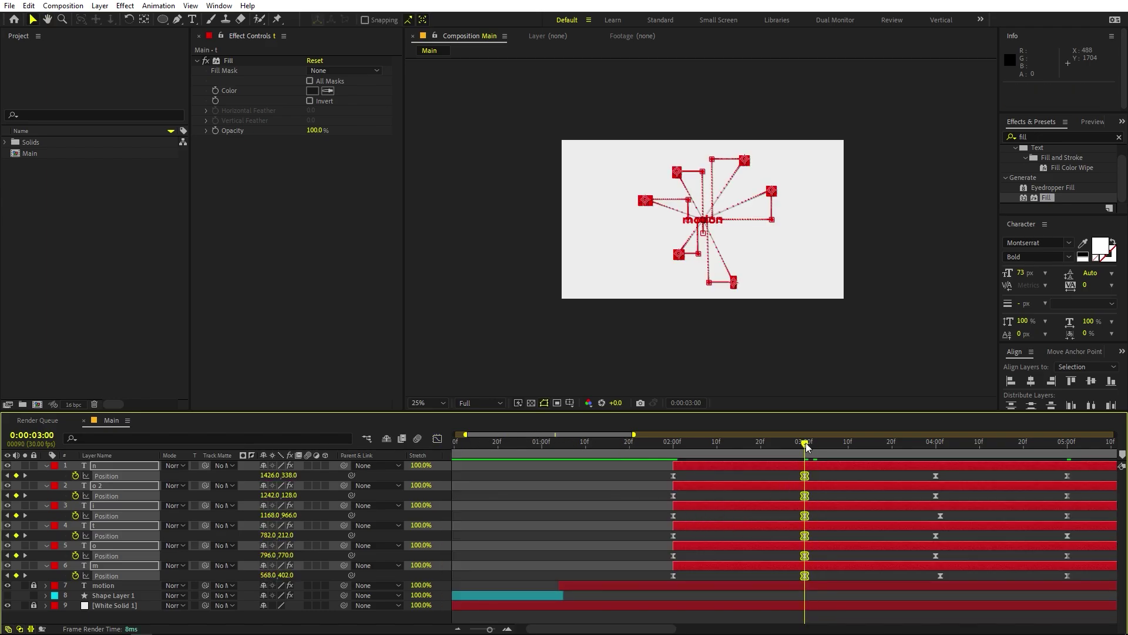
left_click(437, 438)
scroll(628, 493, "down", 3)
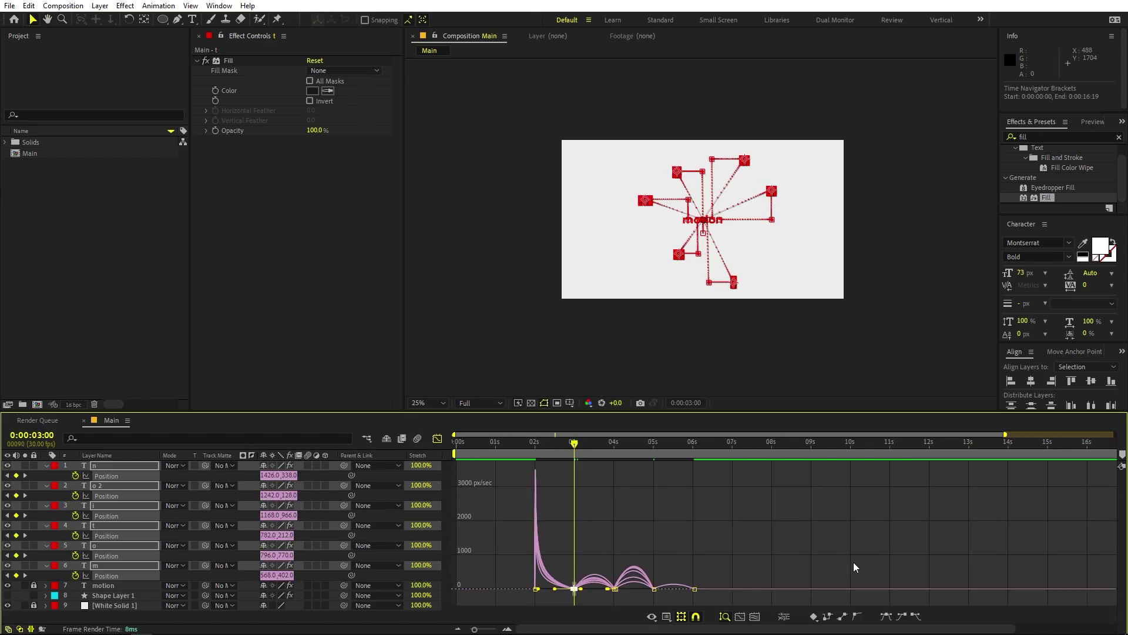
left_click_drag(807, 561, 565, 612)
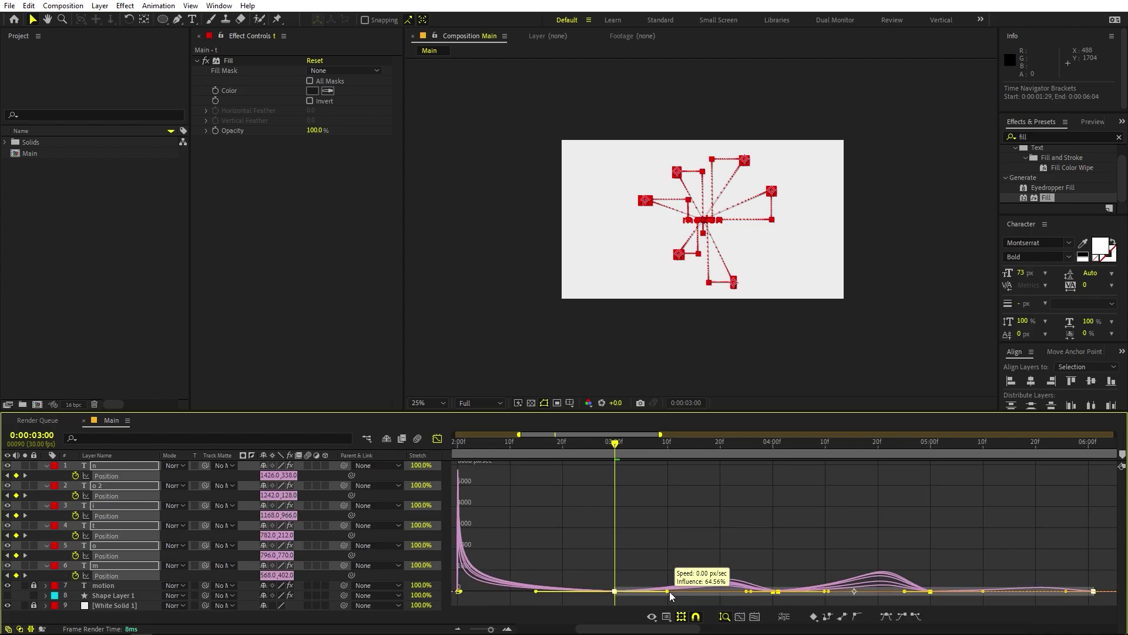
left_click_drag(751, 591, 725, 591)
key("minus")
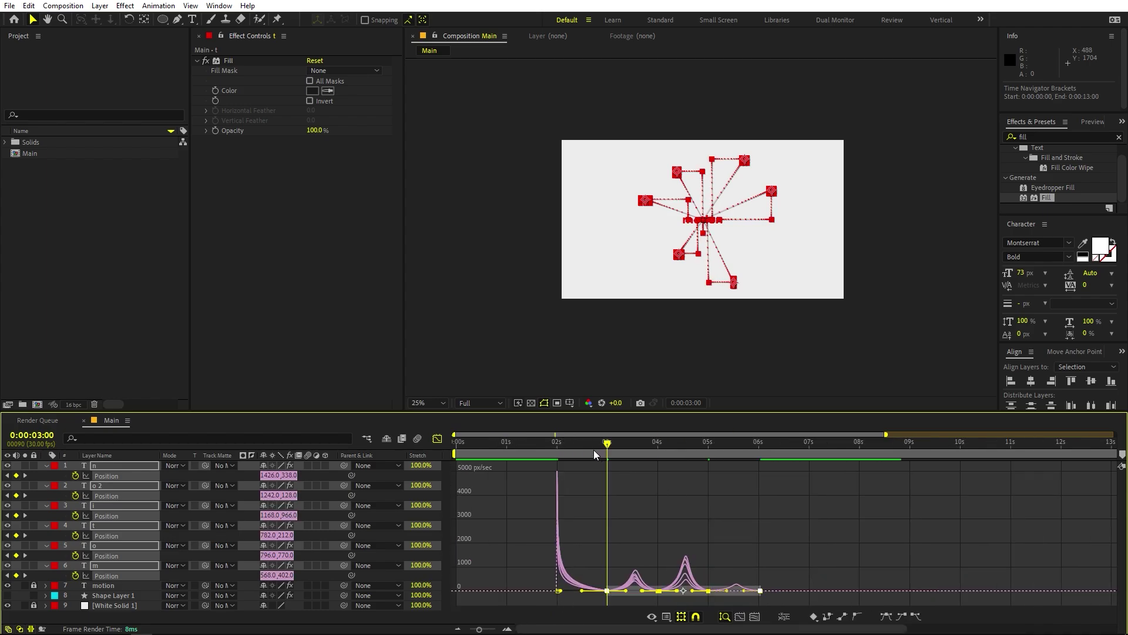
left_click_drag(594, 449, 538, 447)
key("space")
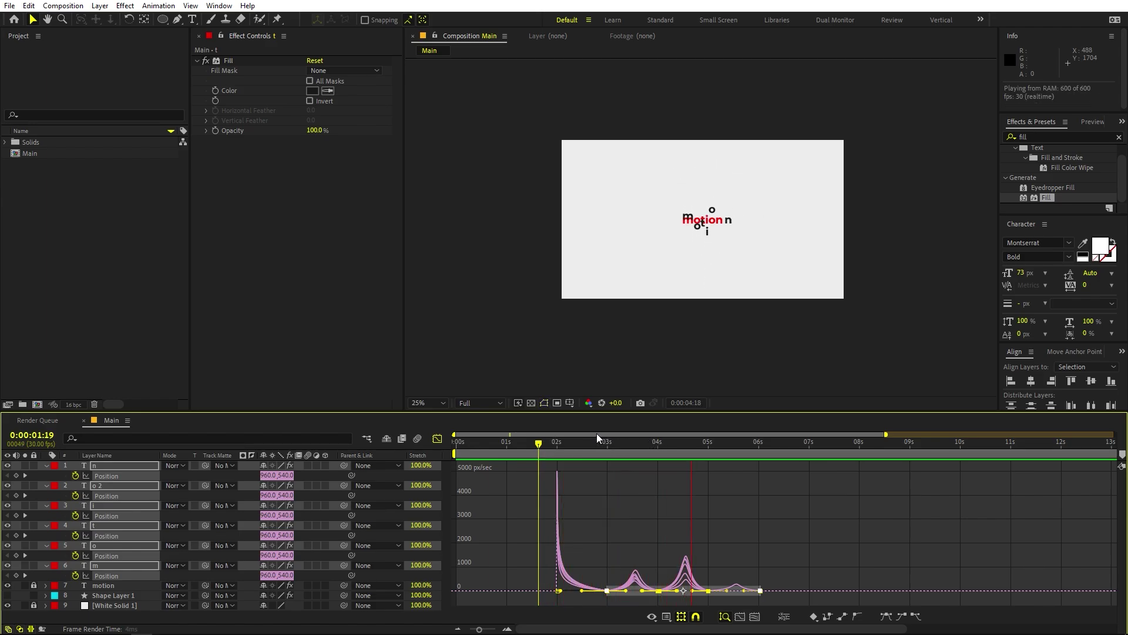
key("space")
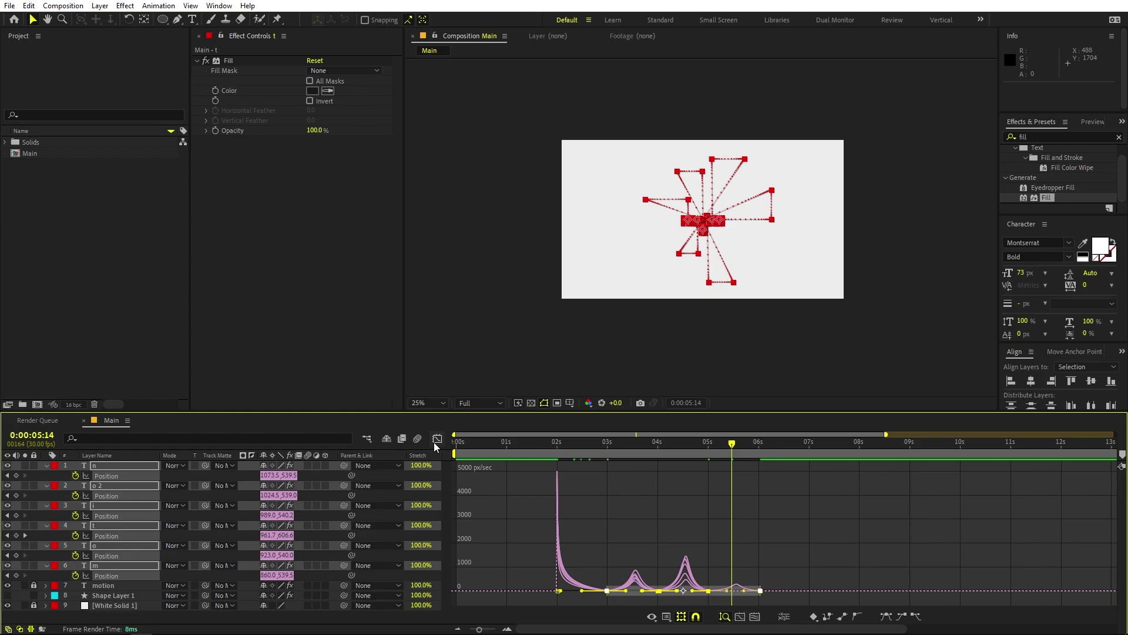
Proportionally compress all letter Position keyframes from 0:00:02:00 so that the last one falls at about 0:00:05:00
left_click(435, 441)
left_click_drag(645, 456, 558, 458)
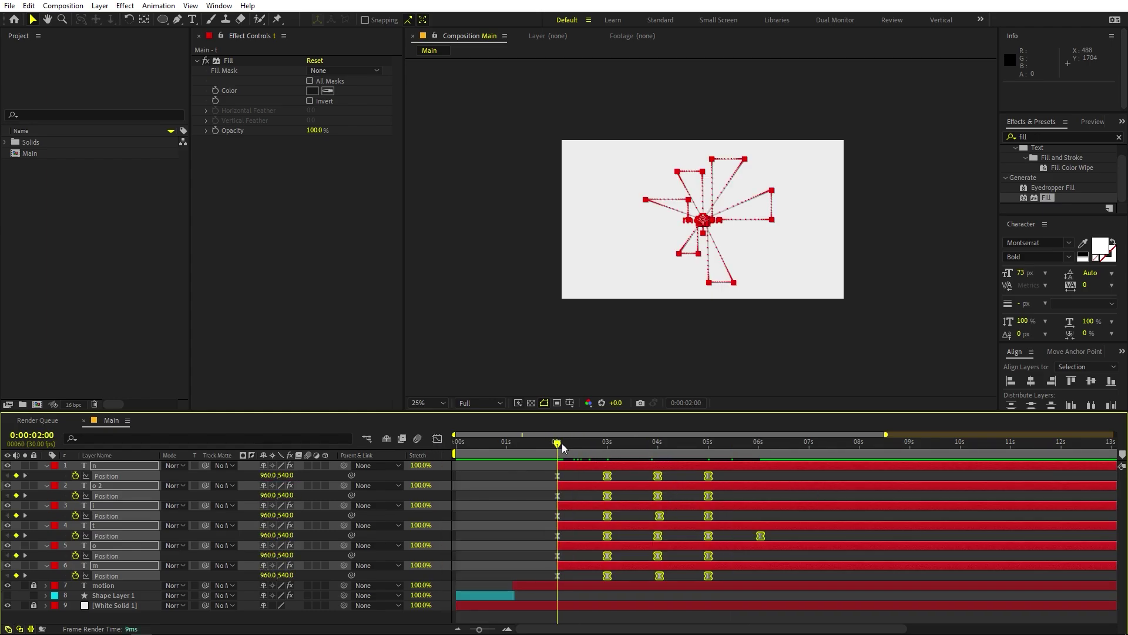
left_click_drag(795, 481, 530, 581)
left_click_drag(761, 536, 709, 534)
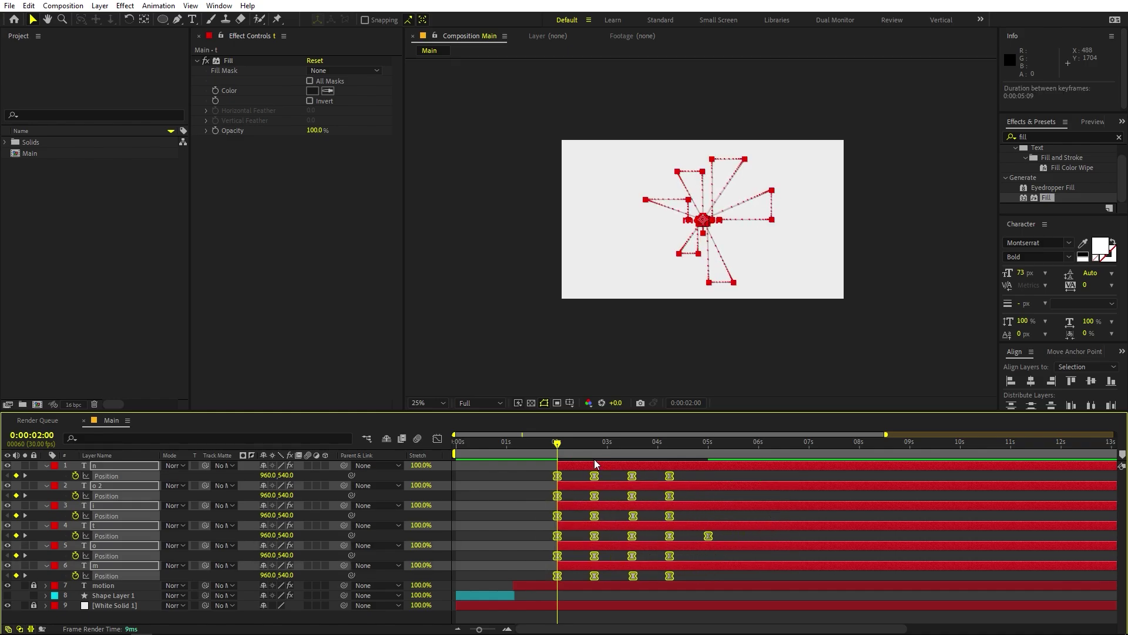
Compress the letter Position keyframes from 0:00:02:22 onward so the last falls at about 0:00:04:17, and preview the timing
left_click(594, 450)
left_click(709, 489)
left_click_drag(751, 473, 585, 582)
left_click_drag(710, 537, 686, 536)
left_click(695, 481)
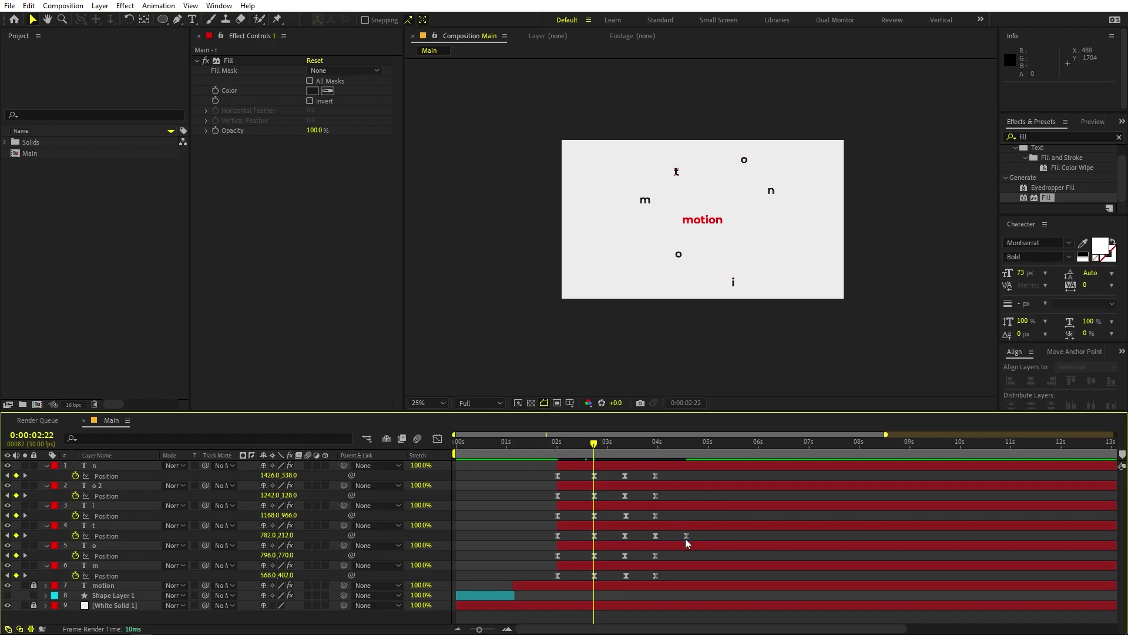
left_click_drag(564, 450, 523, 449)
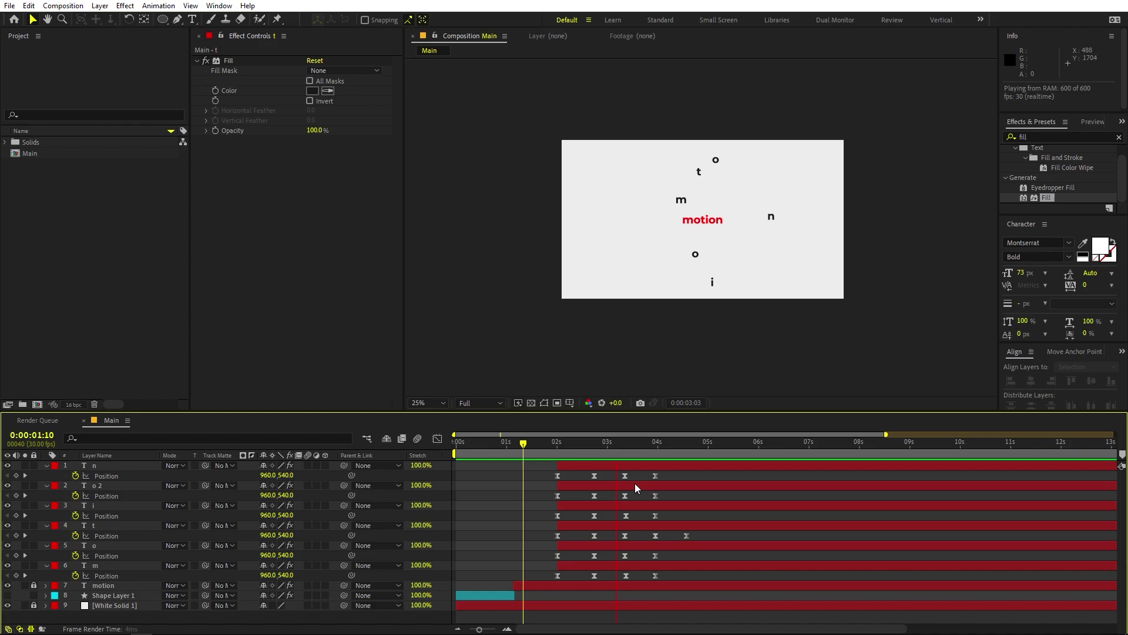
key("space")
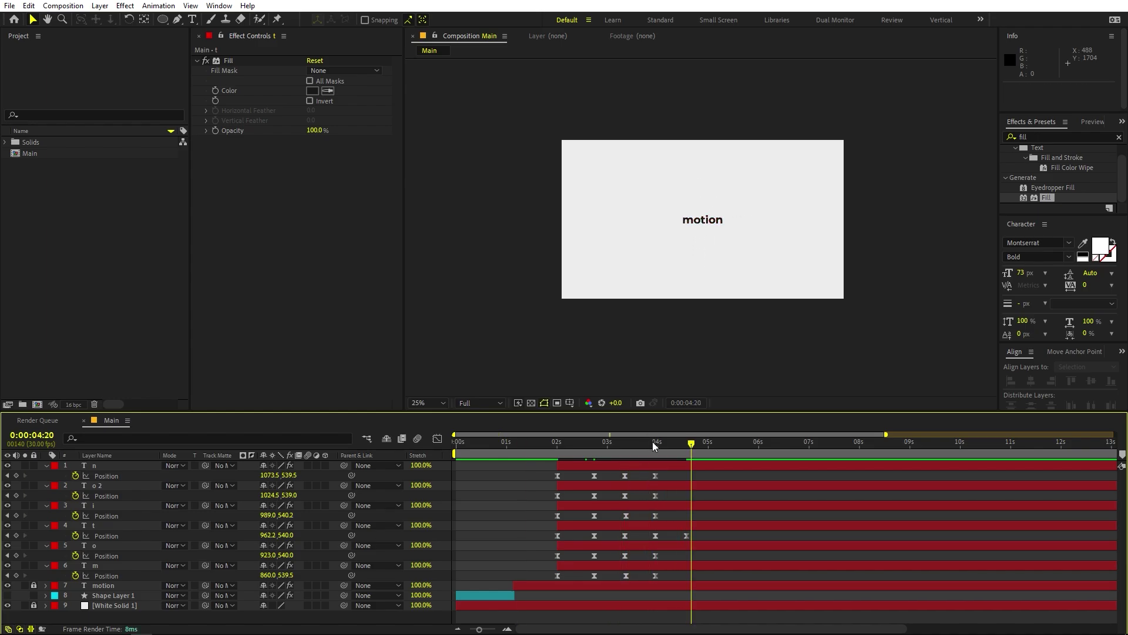
left_click_drag(654, 443, 684, 452)
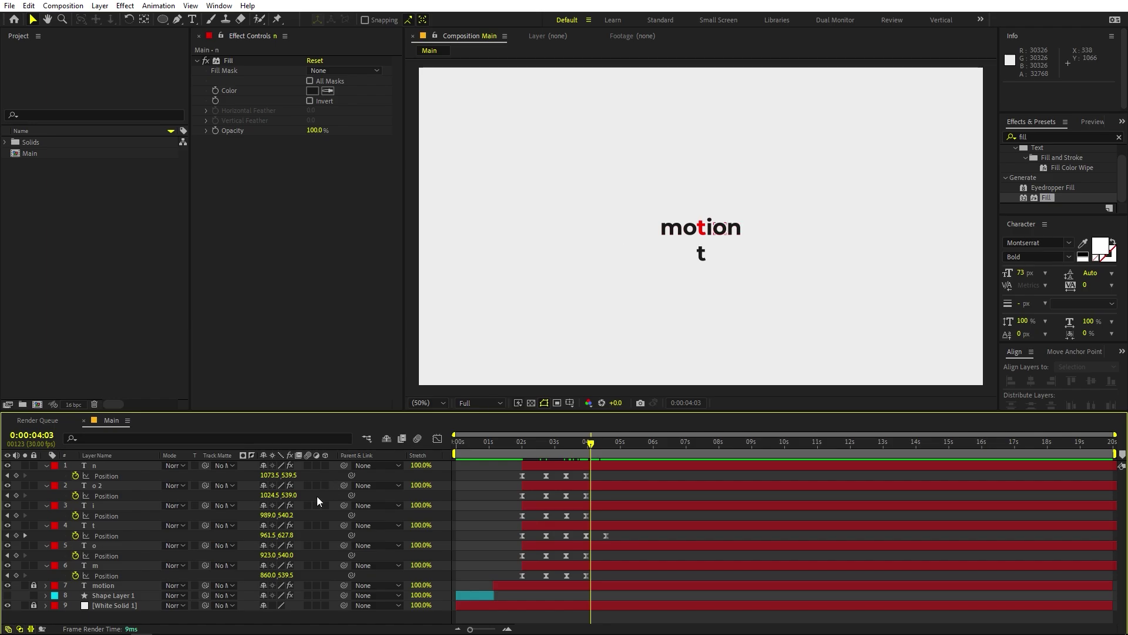
Collapse the keyframed properties of all layers and add a null object to the composition
key("ctrl+a")
key("u")
left_click(271, 586)
right_click(270, 585)
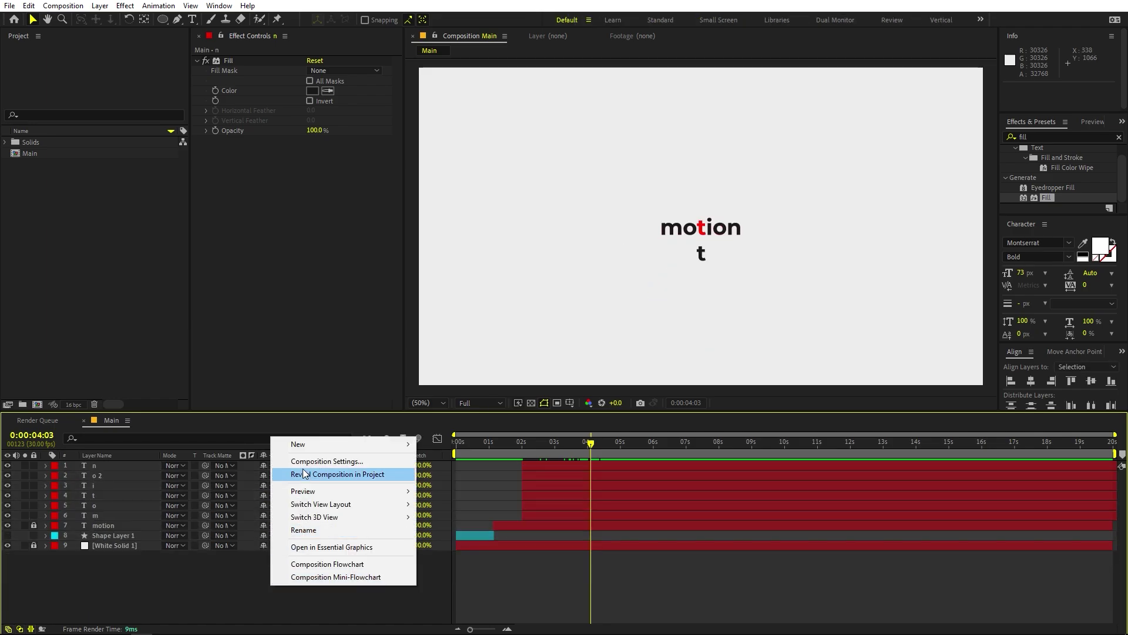
mouse_move(311, 444)
left_click(444, 512)
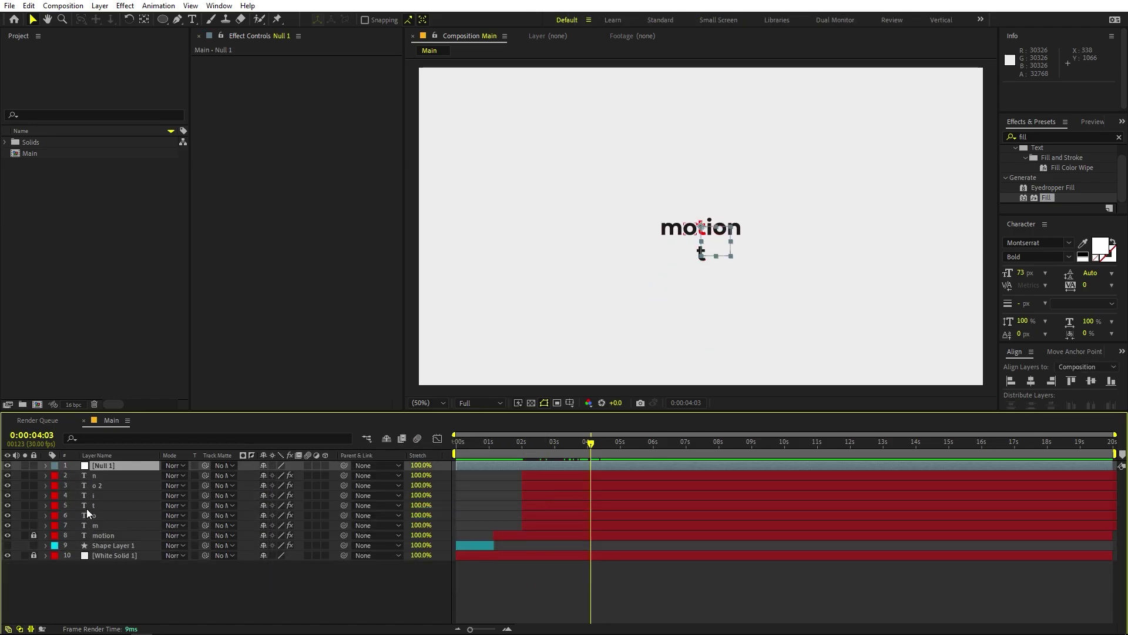
Parent the six letter layers, n through m, to Null 1
left_click(101, 475)
left_click(101, 526, "shift")
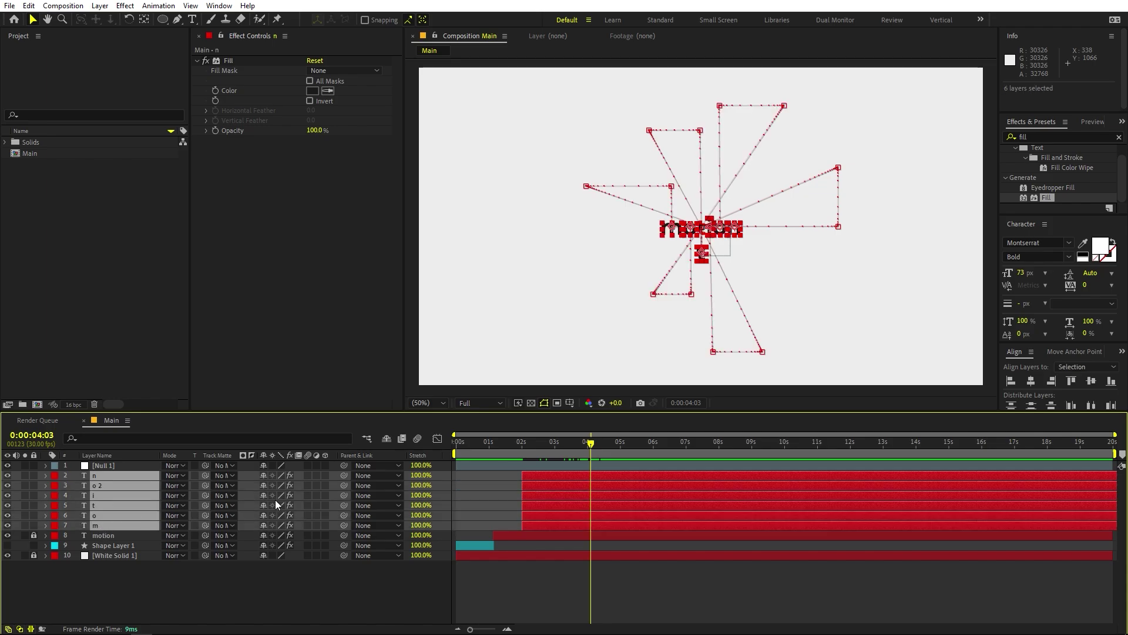
left_click_drag(345, 475, 128, 464)
Show the Position of Null 1 and the t, and keyframe Null 1's Position at 960, 540 just before 0:00:04:00
key("p")
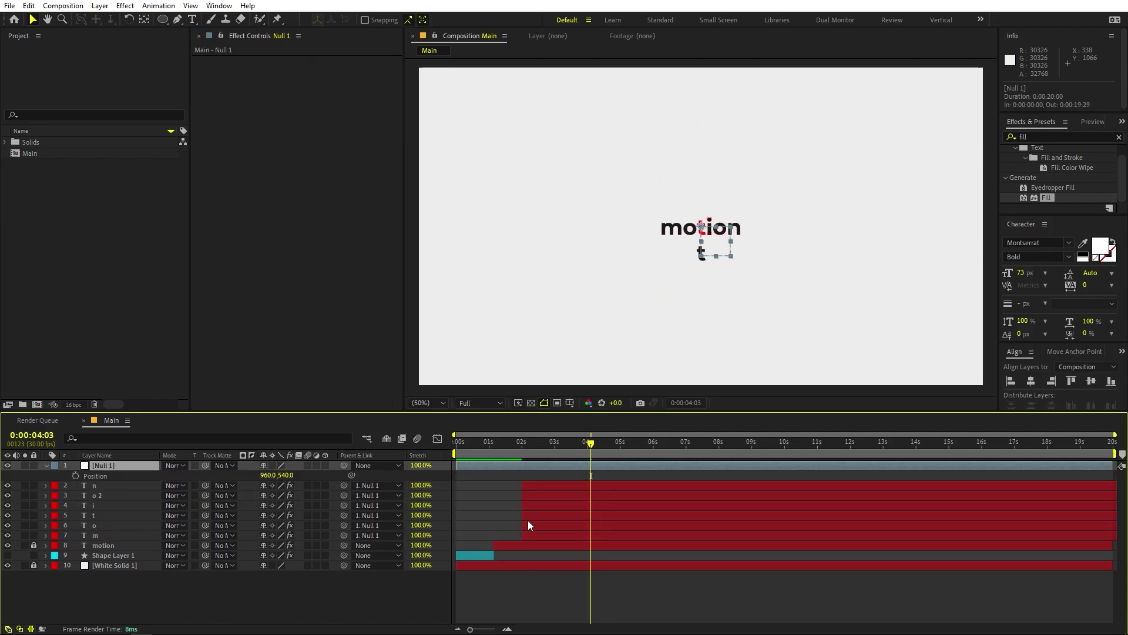
left_click(98, 516)
key("p")
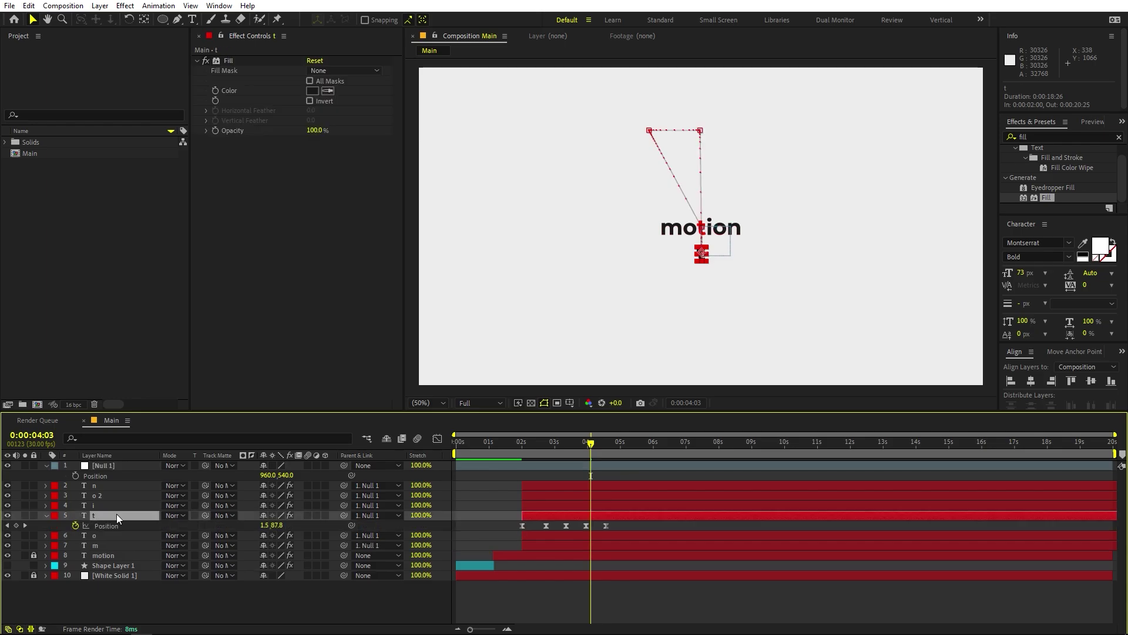
left_click(586, 445)
mouse_move(585, 445)
left_mouse_down()
mouse_move(565, 445)
mouse_move(580, 448)
mouse_move(569, 474)
mouse_move(593, 449)
left_mouse_up()
left_click(730, 466)
key("alt+shift+p")
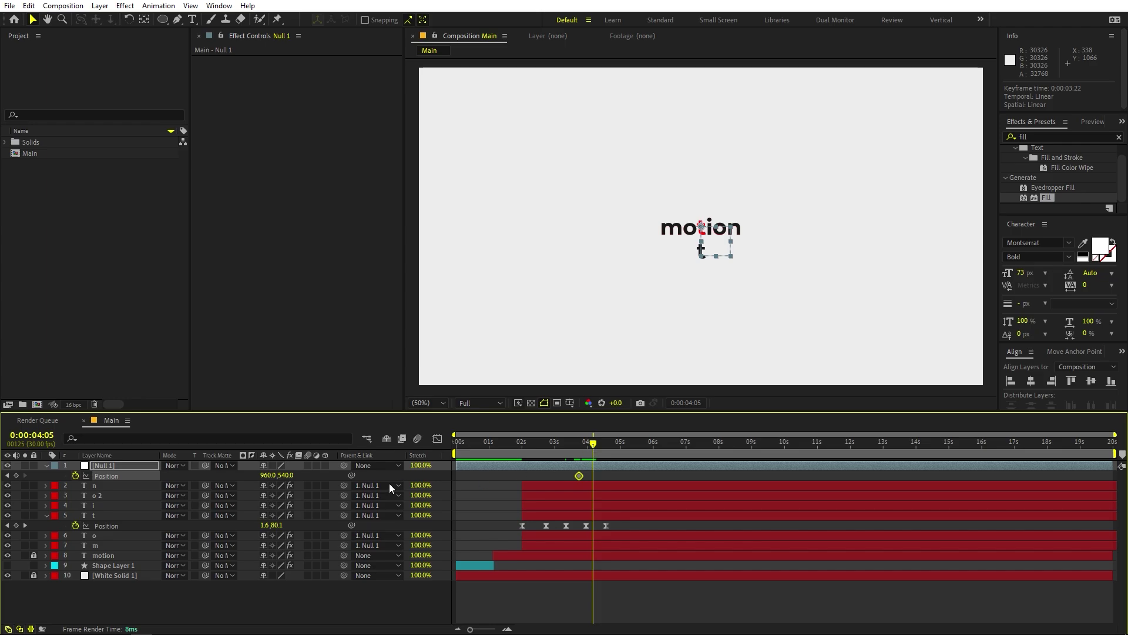
Set Null 1's Position to 960, 586 at 0:00:04:05 and to 960, 540 at 0:00:04:17
left_click_drag(289, 476, 313, 478)
left_click_drag(596, 449, 607, 443)
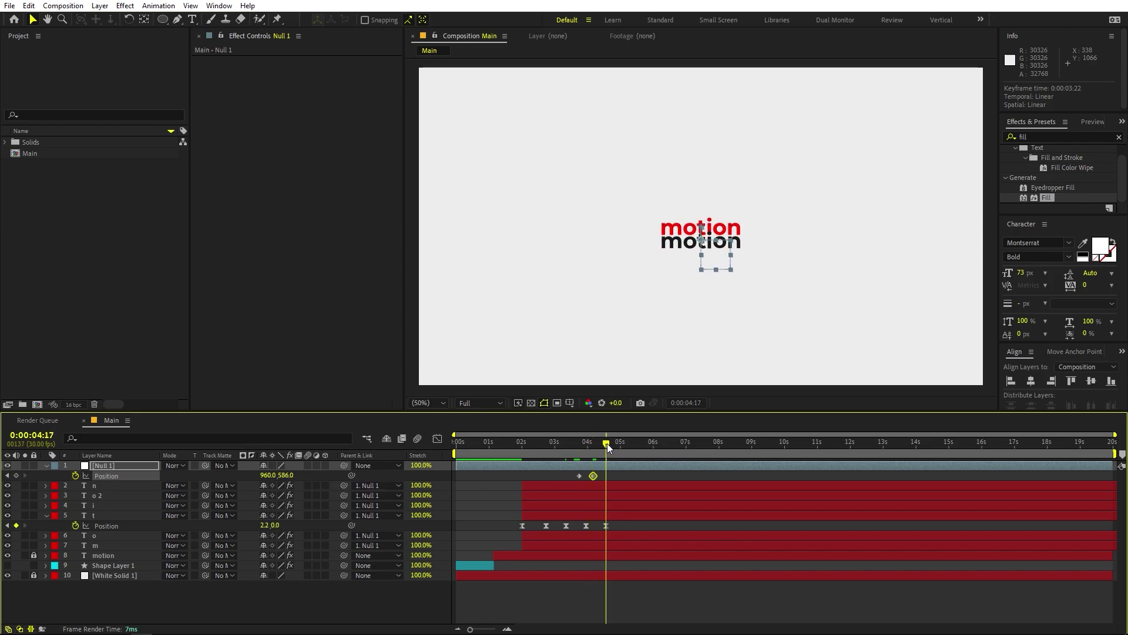
left_click(288, 475)
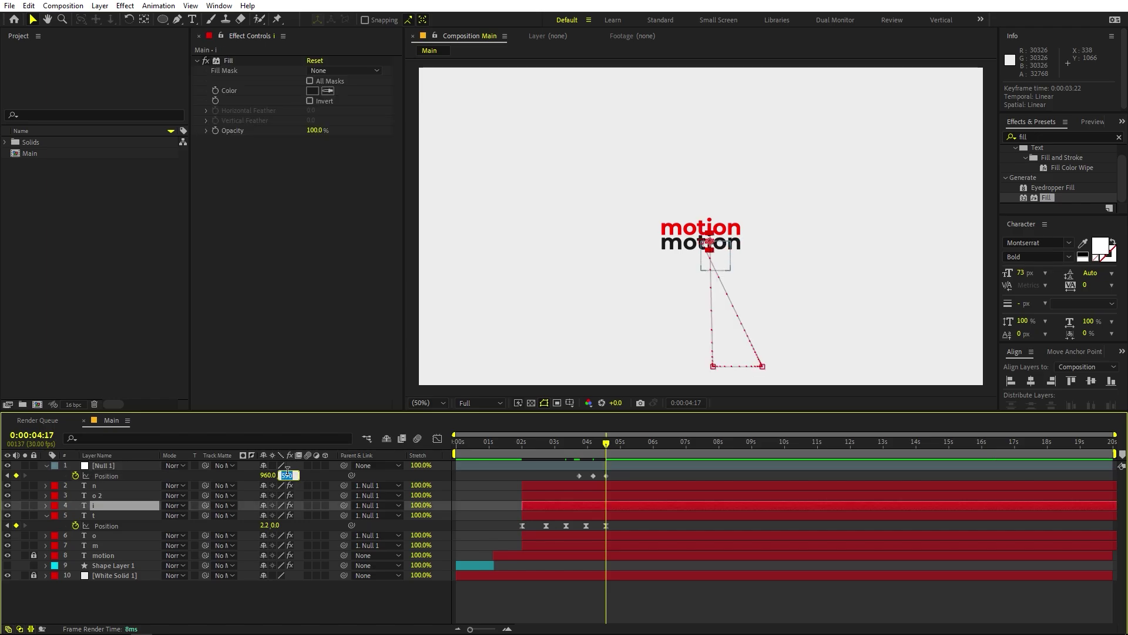
key("Return")
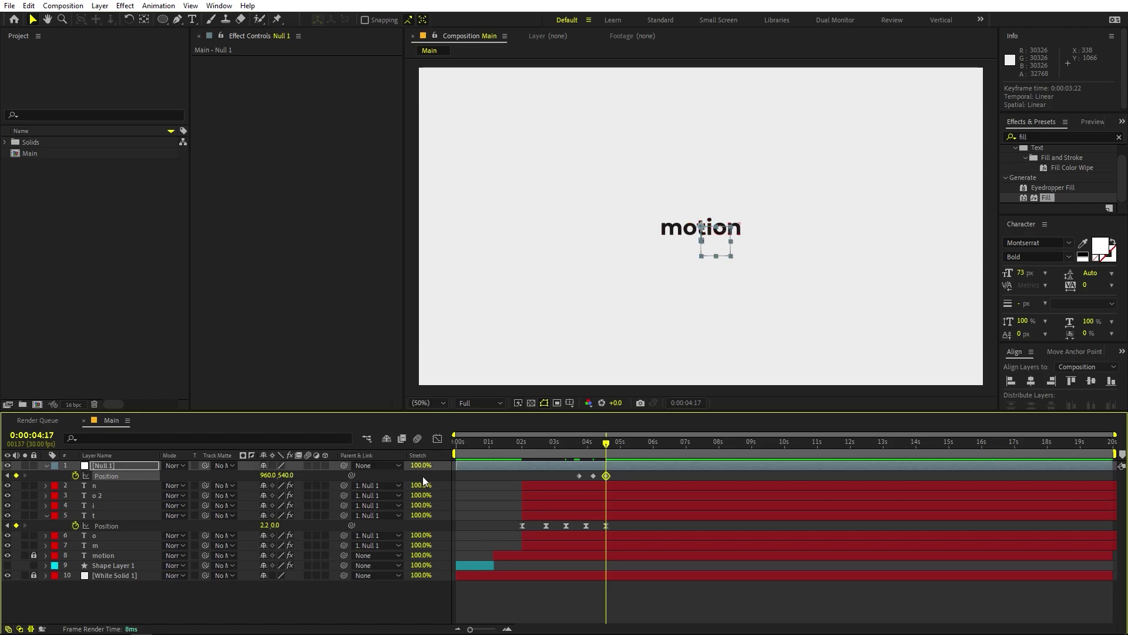
Unlock the motion text layer, add a second line reading "graphics" and centre the text vertically in the composition
left_click_drag(563, 452, 607, 456)
left_click(628, 474)
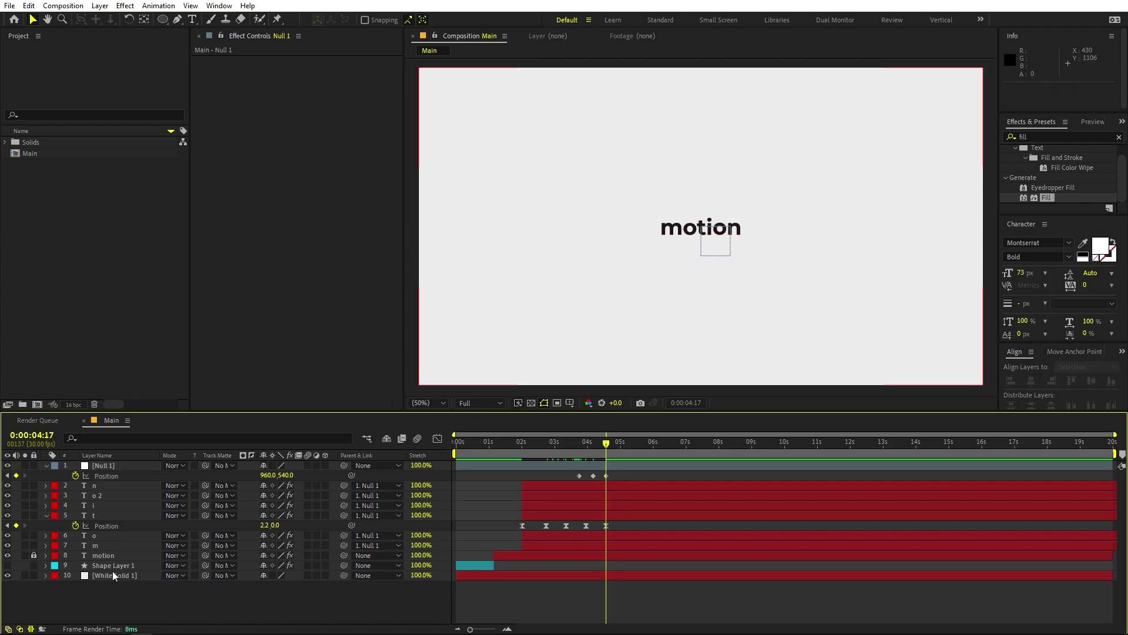
left_click(32, 575)
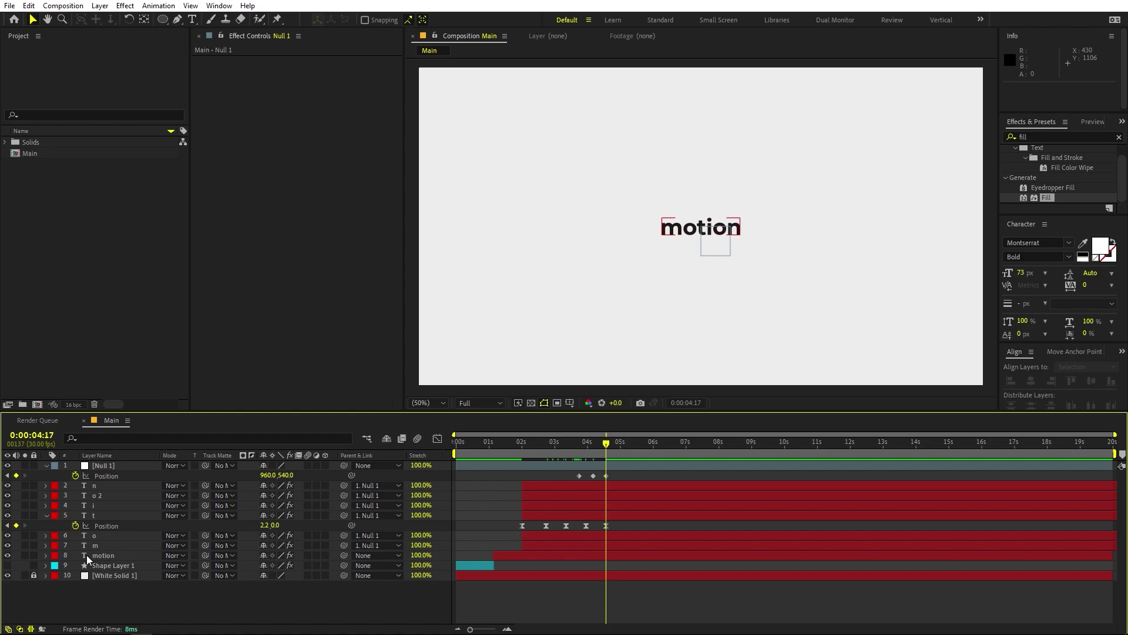
double_click(106, 554)
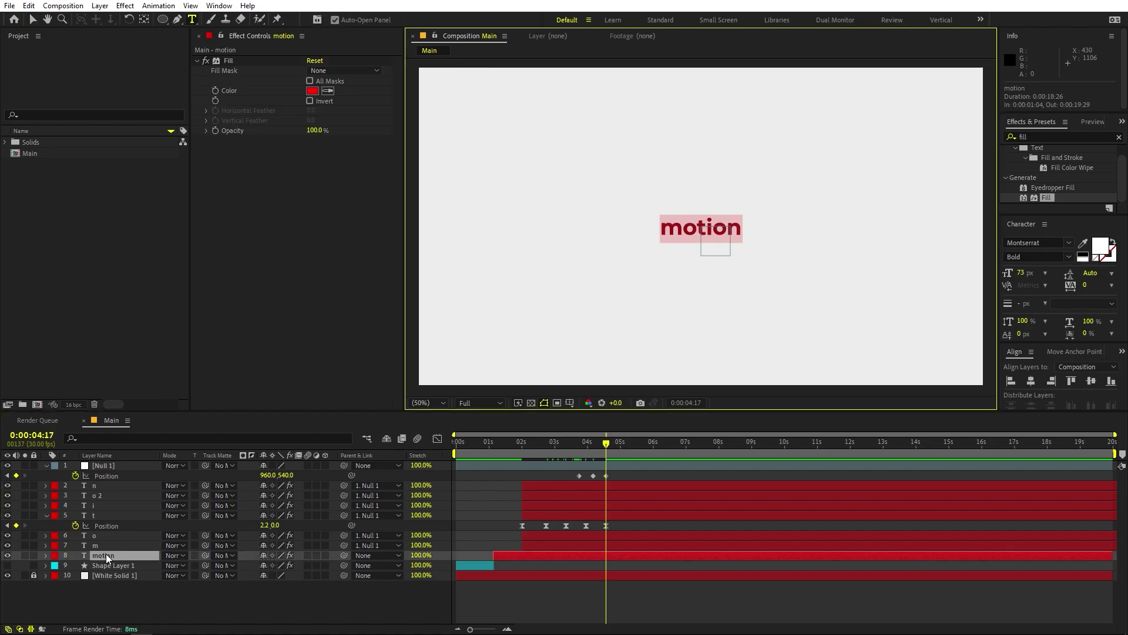
key("Right")
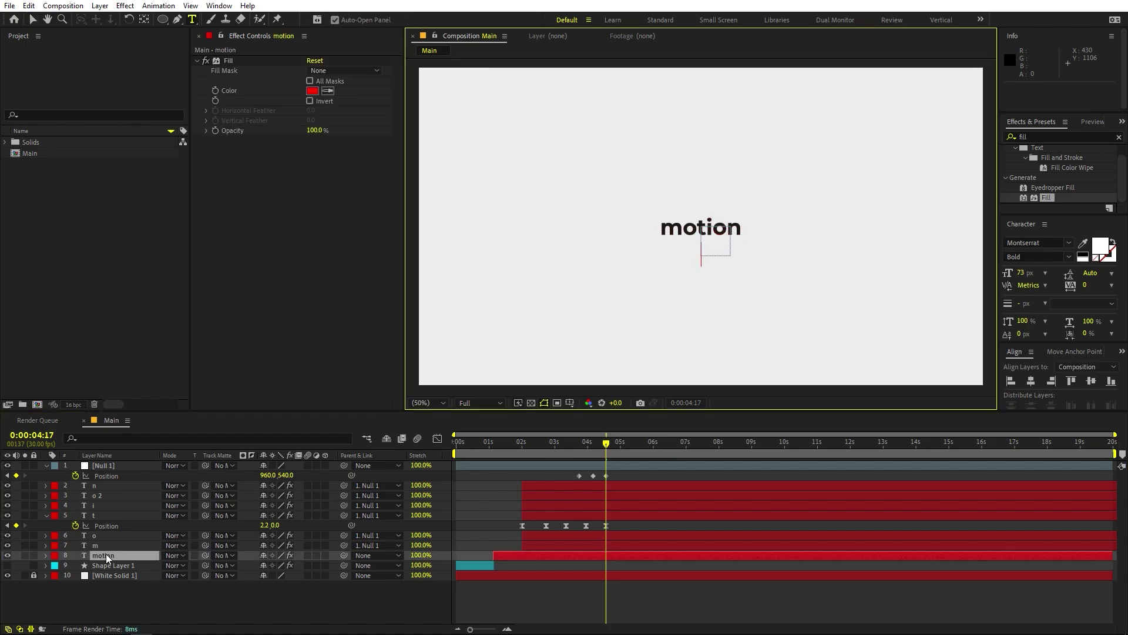
key("Return")
type("graphics")
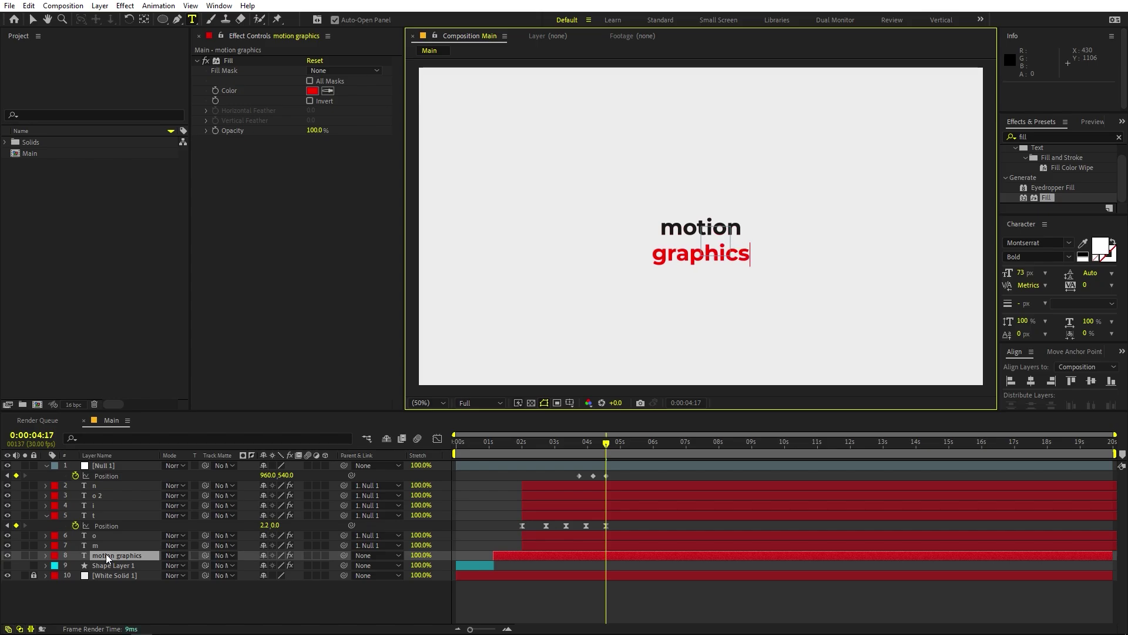
key("Escape")
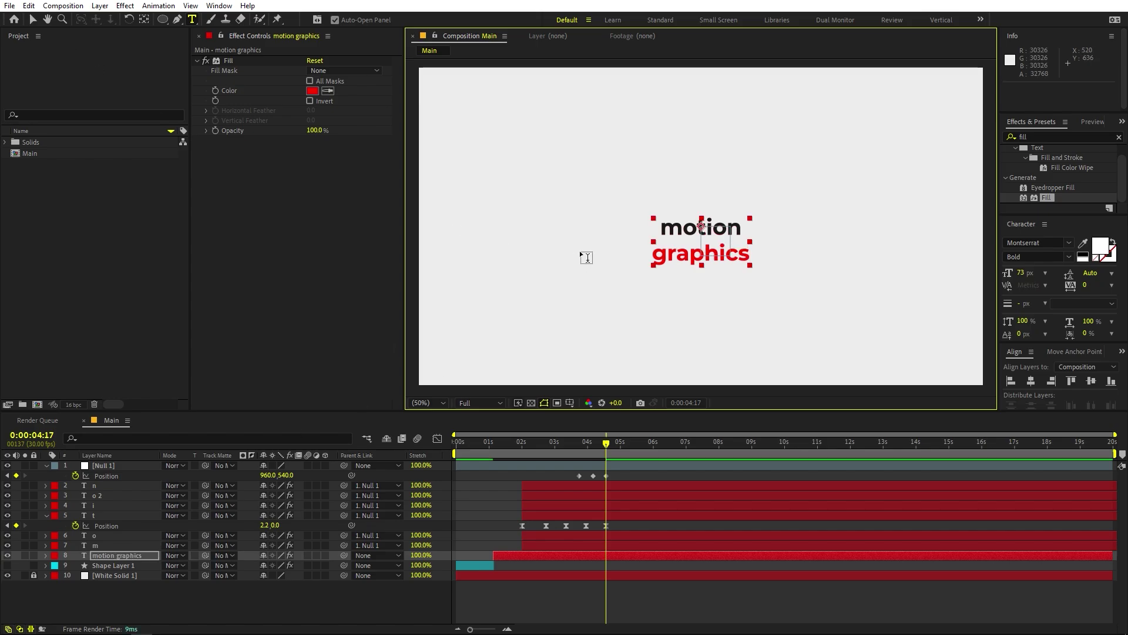
left_click(1090, 380)
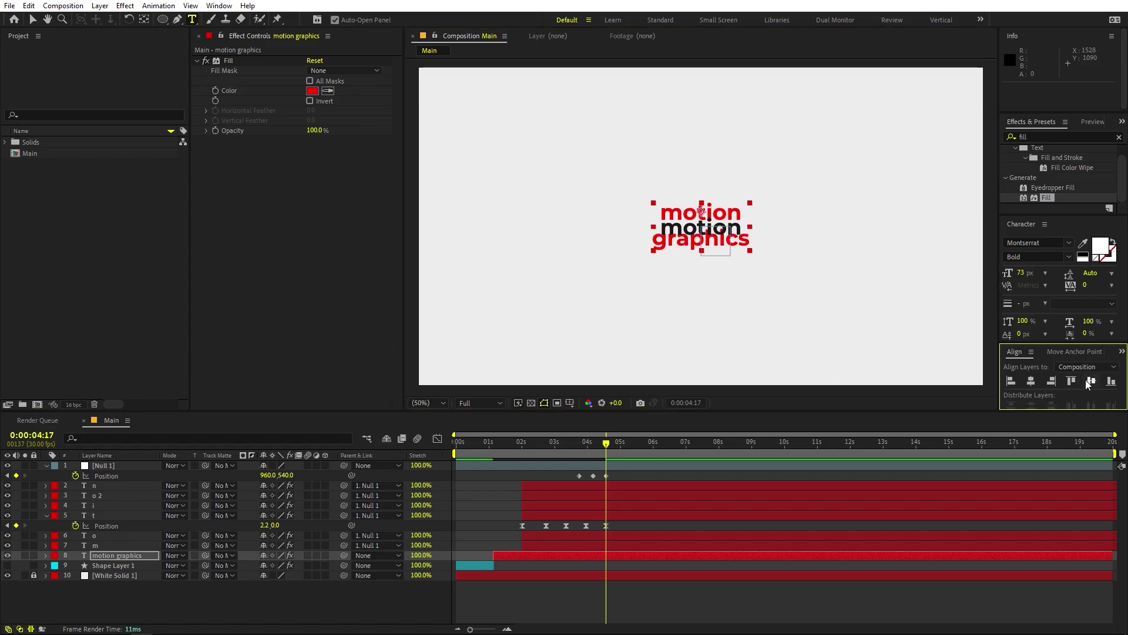
Raise Null 1's Position to 960, 488 at 0:00:04:17 so the letters align with the first line of the text layer
left_click(624, 466)
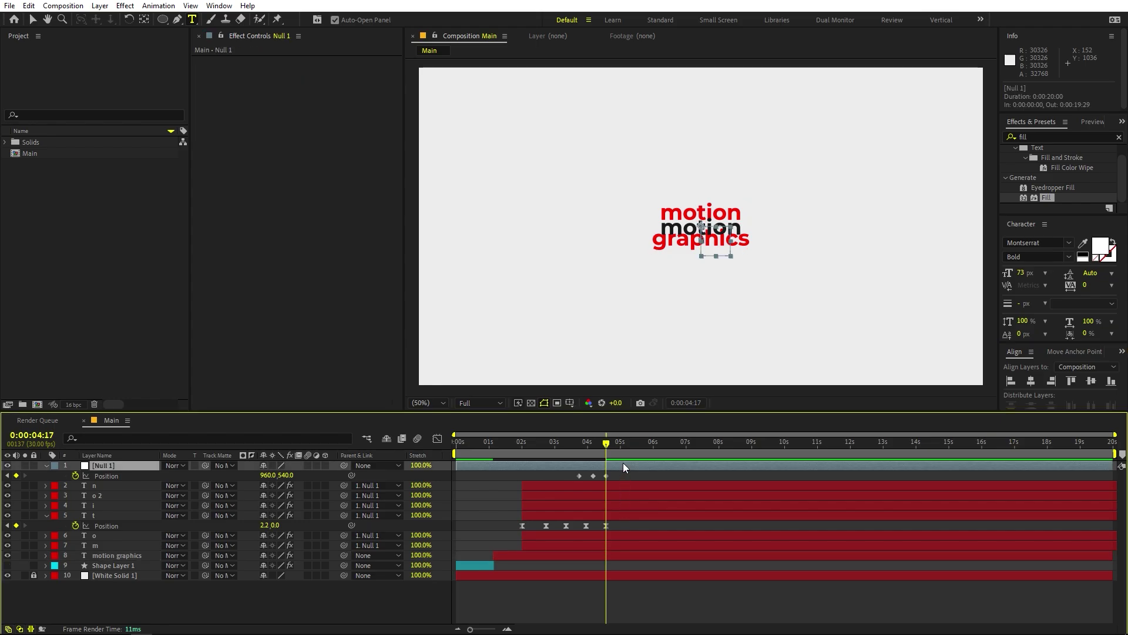
key("Up")
key("Up")
key("Up")
key("Up")
key("Up")
key("Up")
key("Up")
key("Up")
key("Up")
key("Up")
key("Up")
key("Up")
key("Up")
key("Up")
key("Up")
key("Up")
key("Up")
key("Up")
key("Up")
key("Up")
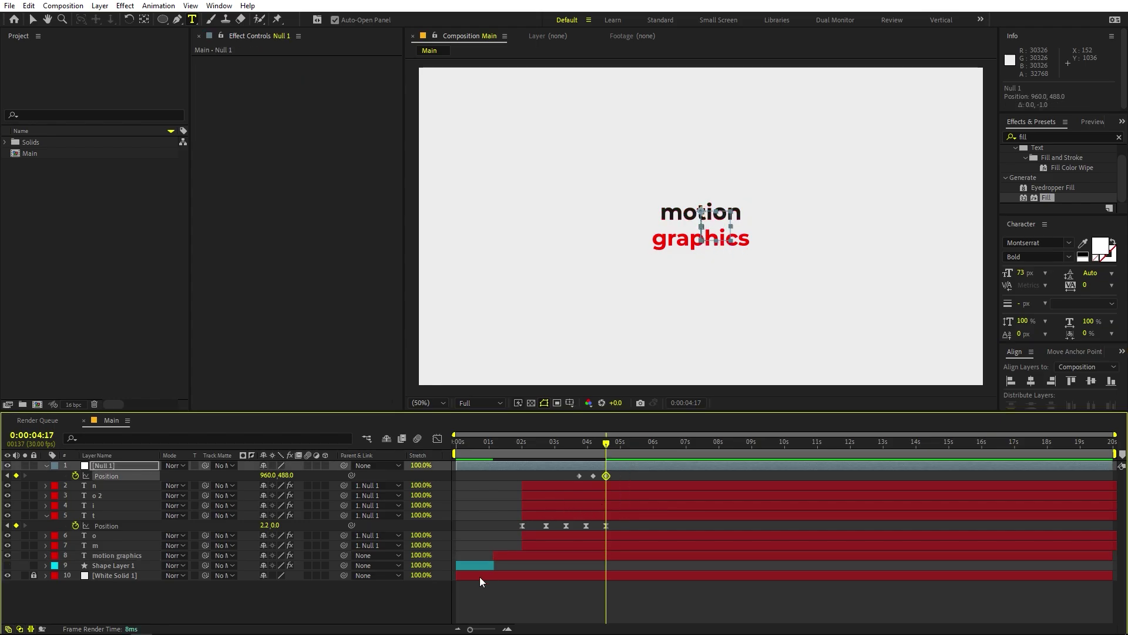
Delete the word "motion" from the two-line text layer and replace its red Fill with the dark Fill effect copied from the m layer
left_click(118, 555)
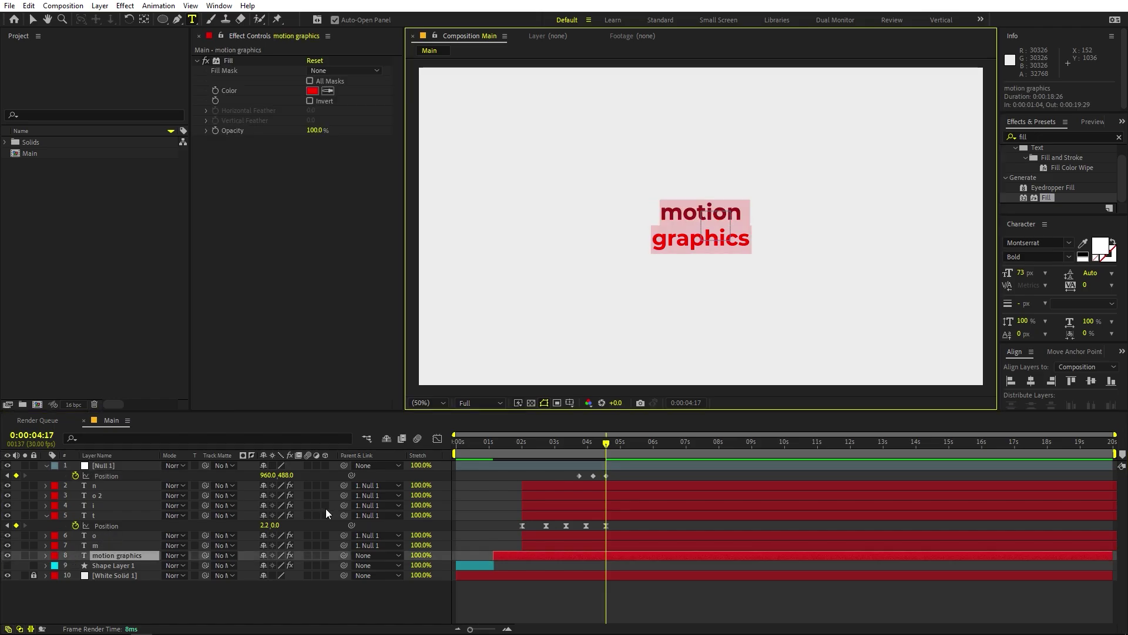
key("BackSpace")
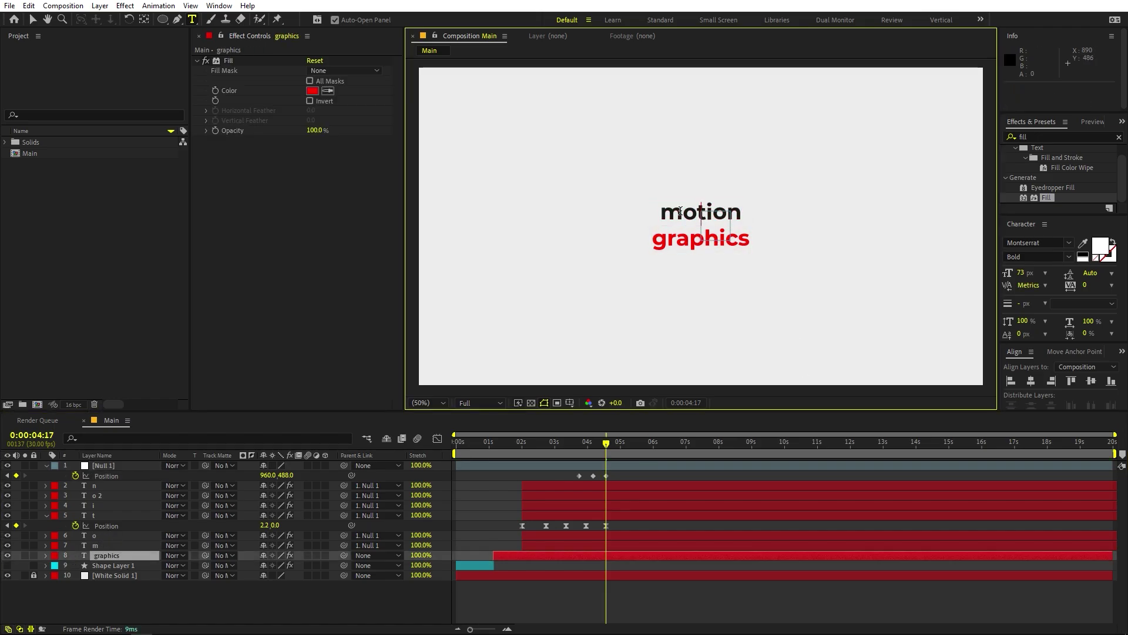
left_click(104, 546)
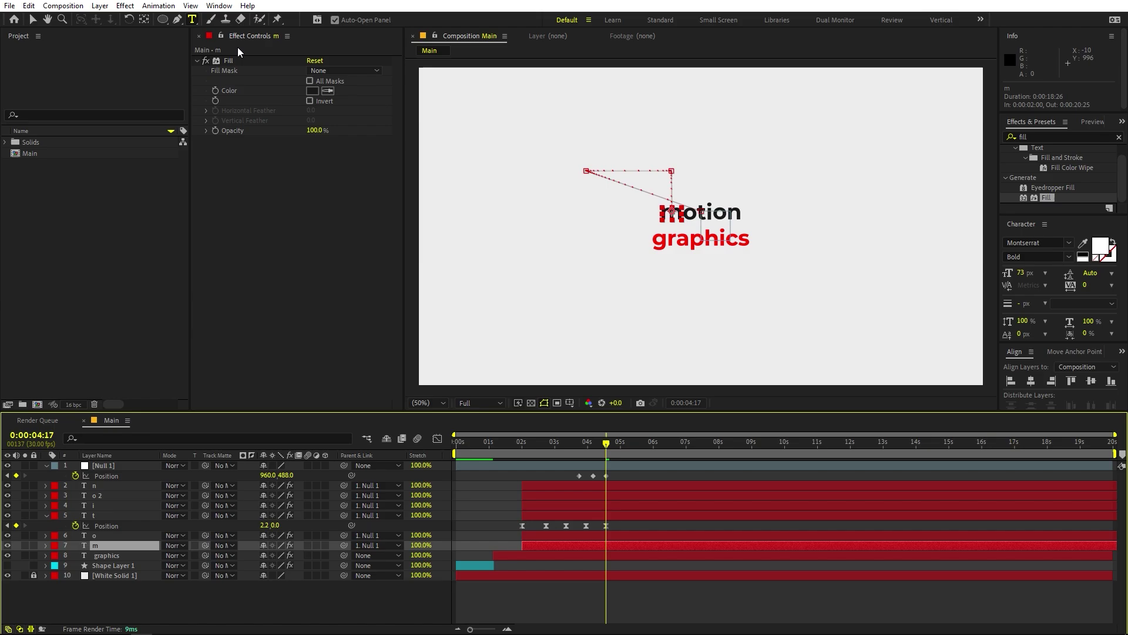
left_click(226, 61)
left_click(126, 554)
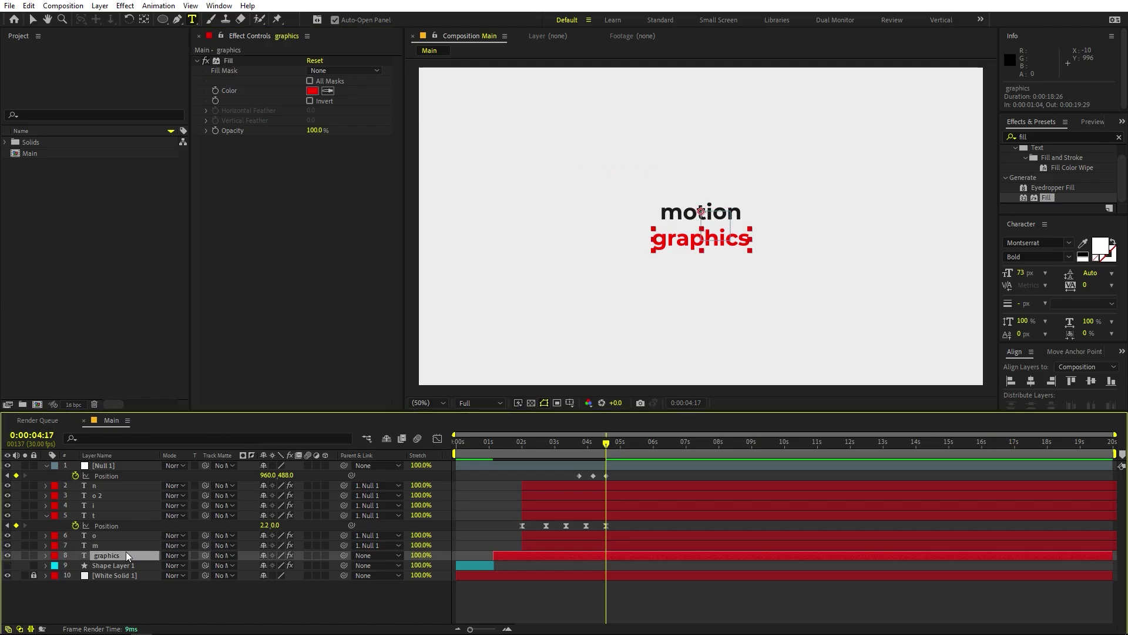
key("ctrl+v")
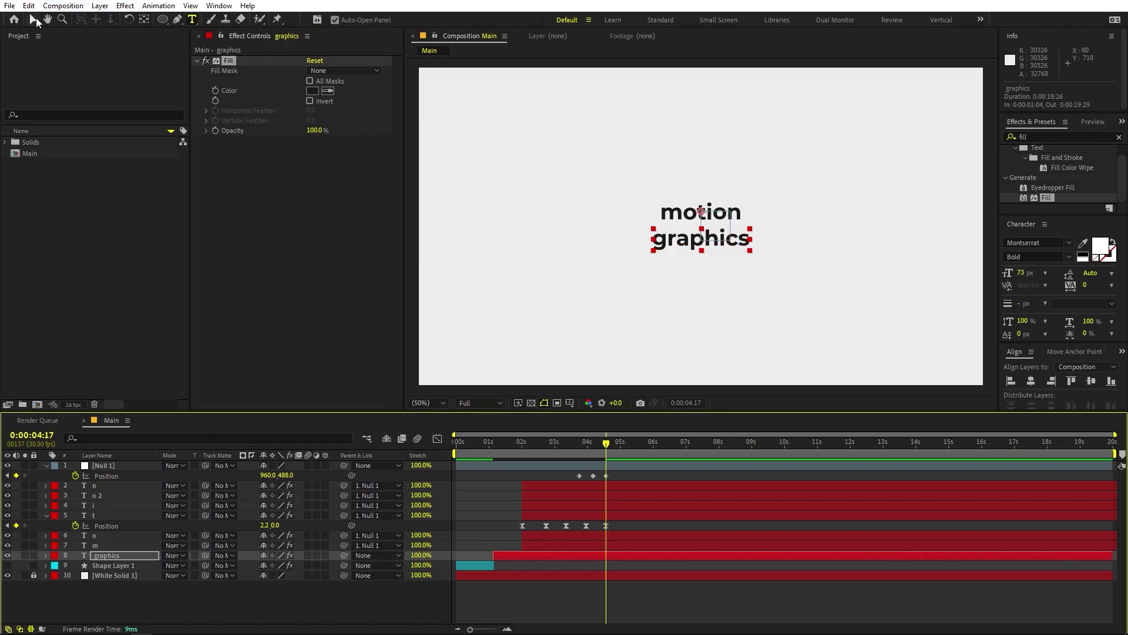
Trim the start of the graphics layer to 0:00:04:05
left_click(34, 19)
left_click_drag(599, 450, 594, 451)
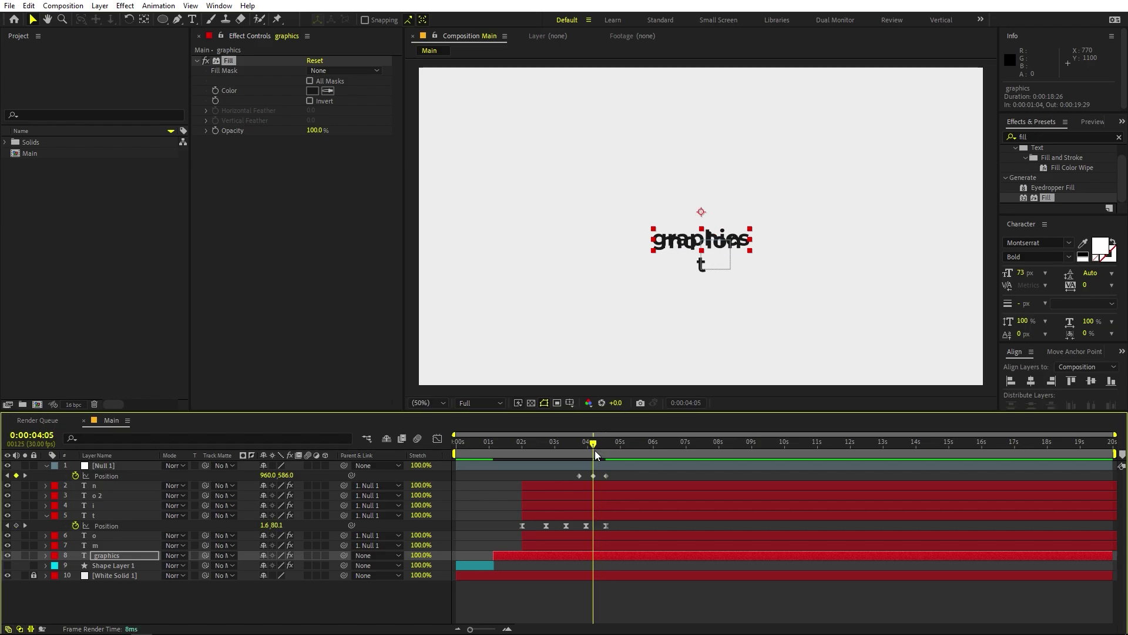
left_click_drag(498, 556, 587, 559)
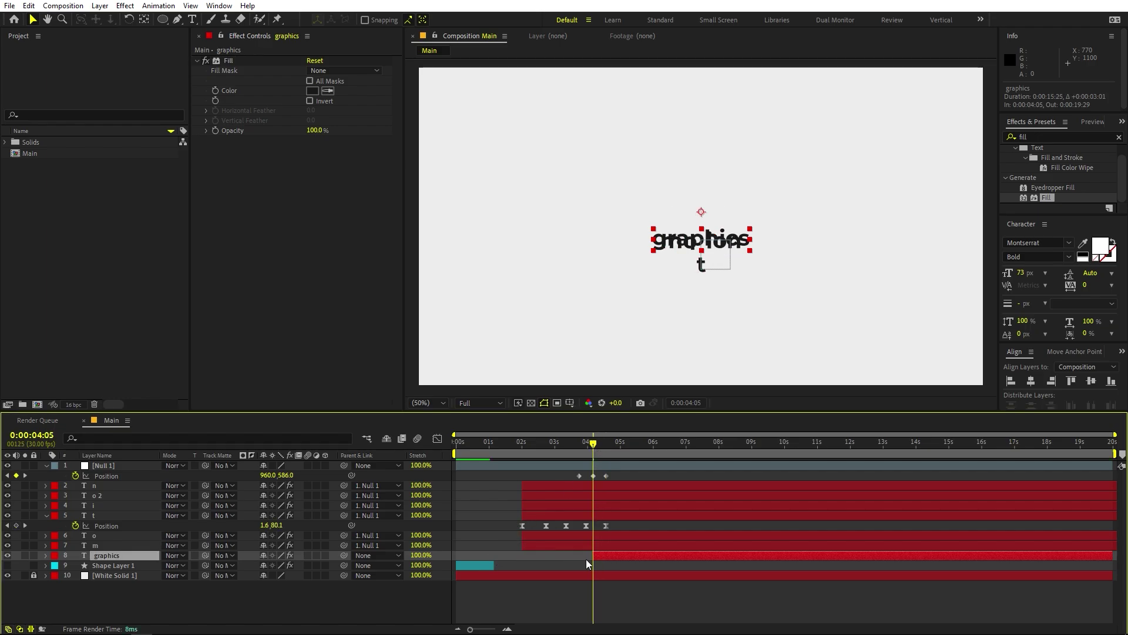
Keyframe the graphics layer's Position at 960, 437.1 at 0:00:04:05 and at 960, 489.1 at 0:00:04:17
key("p")
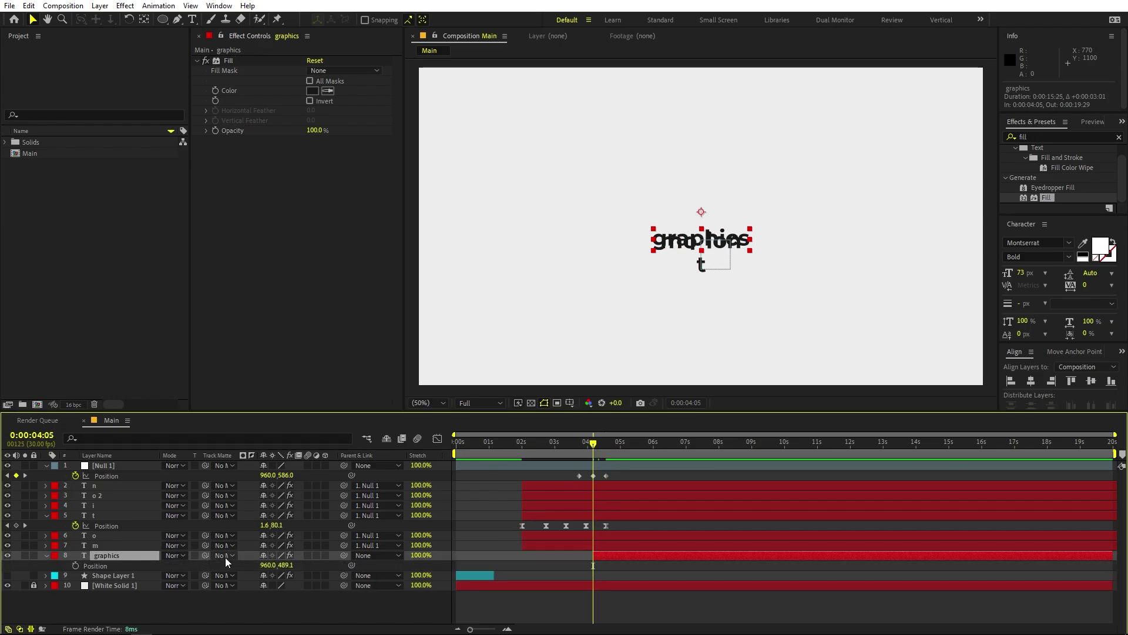
left_click(76, 565)
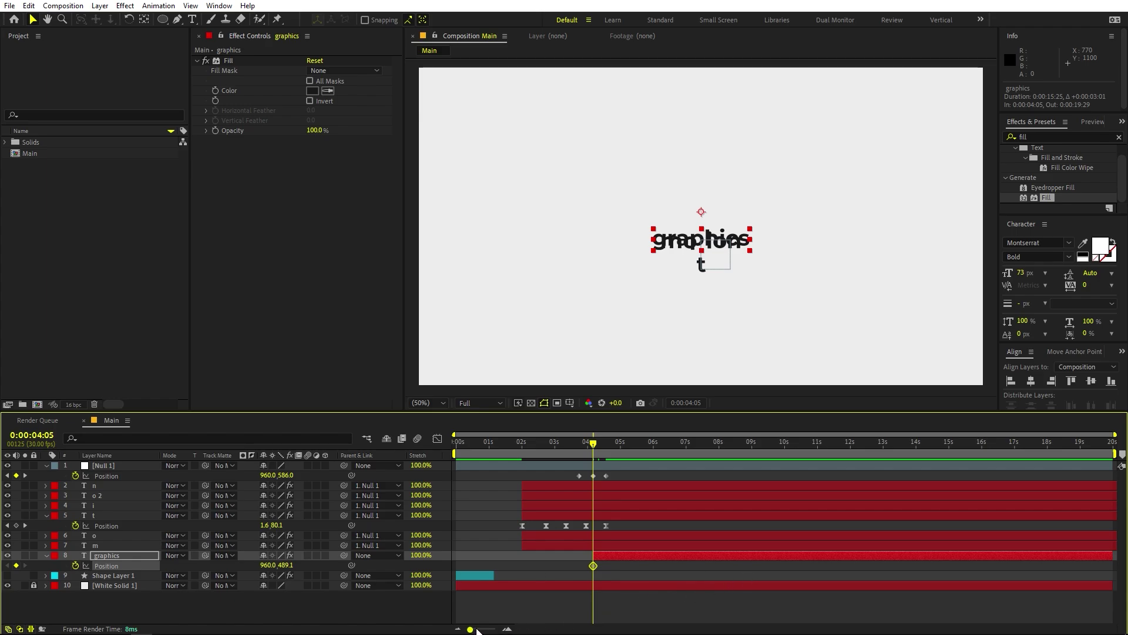
left_click_drag(478, 630, 487, 630)
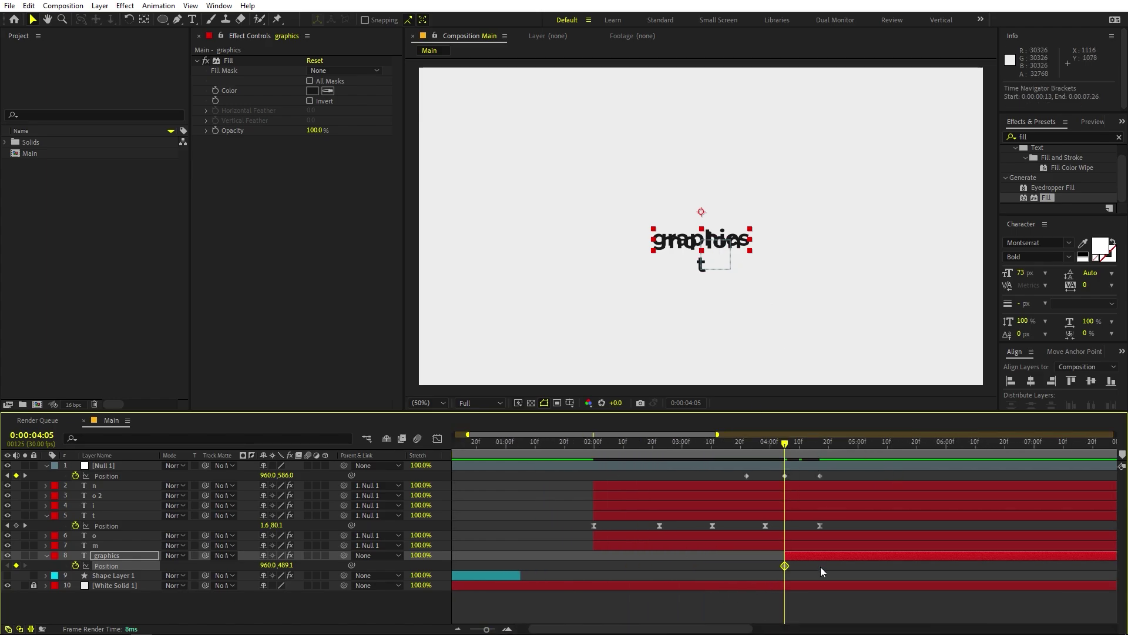
left_click_drag(785, 567, 813, 566)
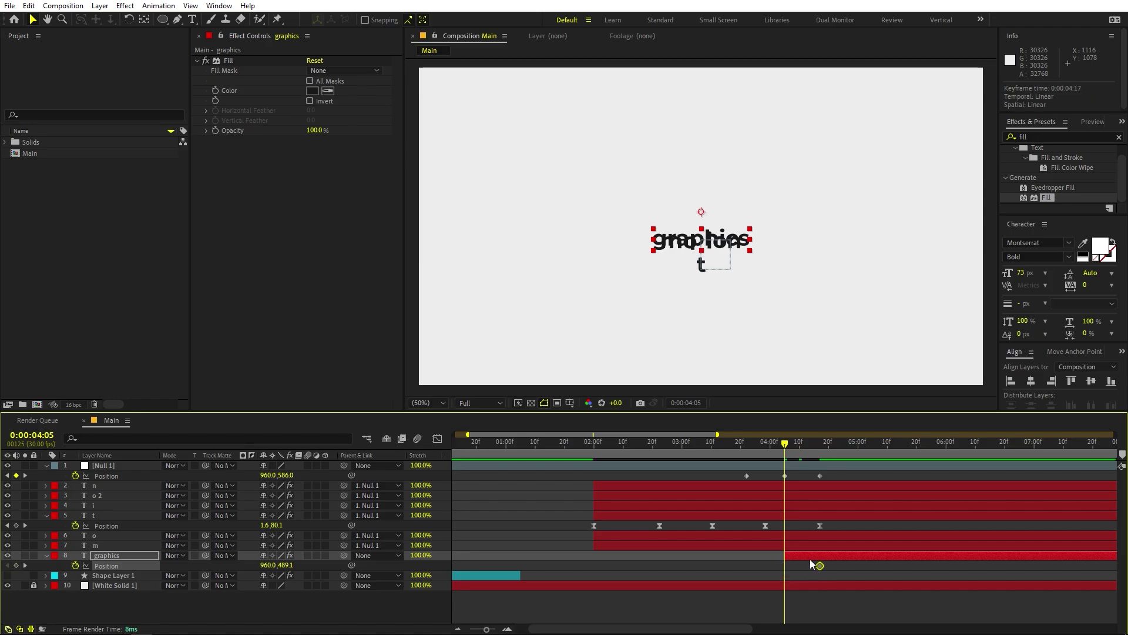
left_click_drag(732, 243, 732, 228)
mouse_move(798, 452)
left_mouse_down()
mouse_move(825, 451)
mouse_move(785, 454)
mouse_move(818, 456)
left_mouse_up()
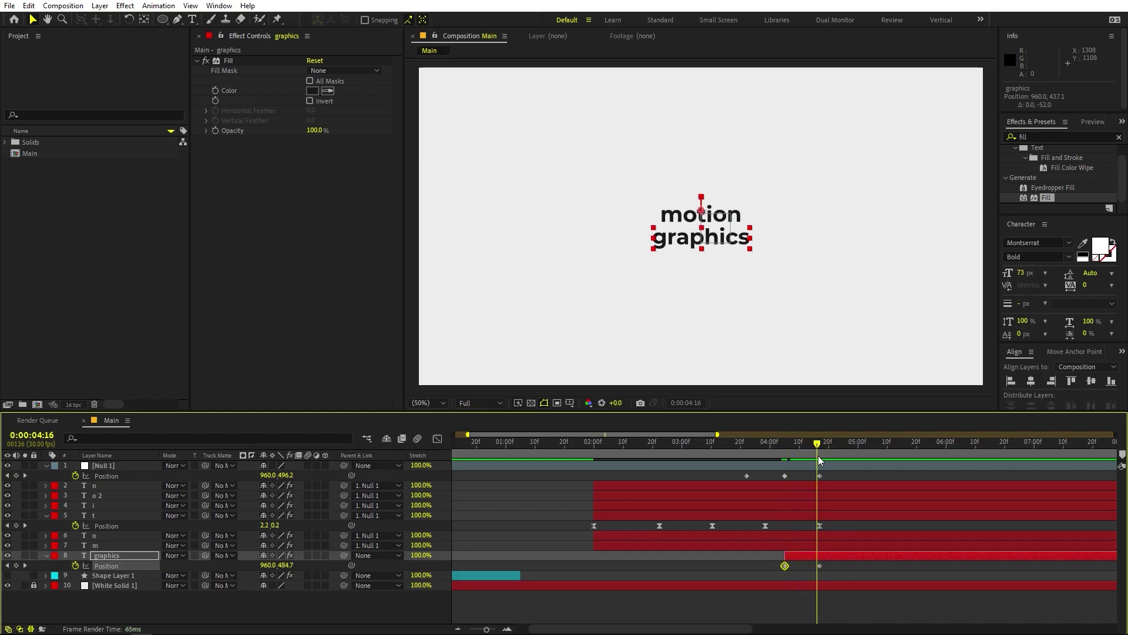
Easy Ease the graphics layer's two Position keyframes and shape the speed graph to peak at 0:00:04:05 and slow gradually towards 0:00:04:17
left_click_drag(836, 569, 718, 569)
key("F9")
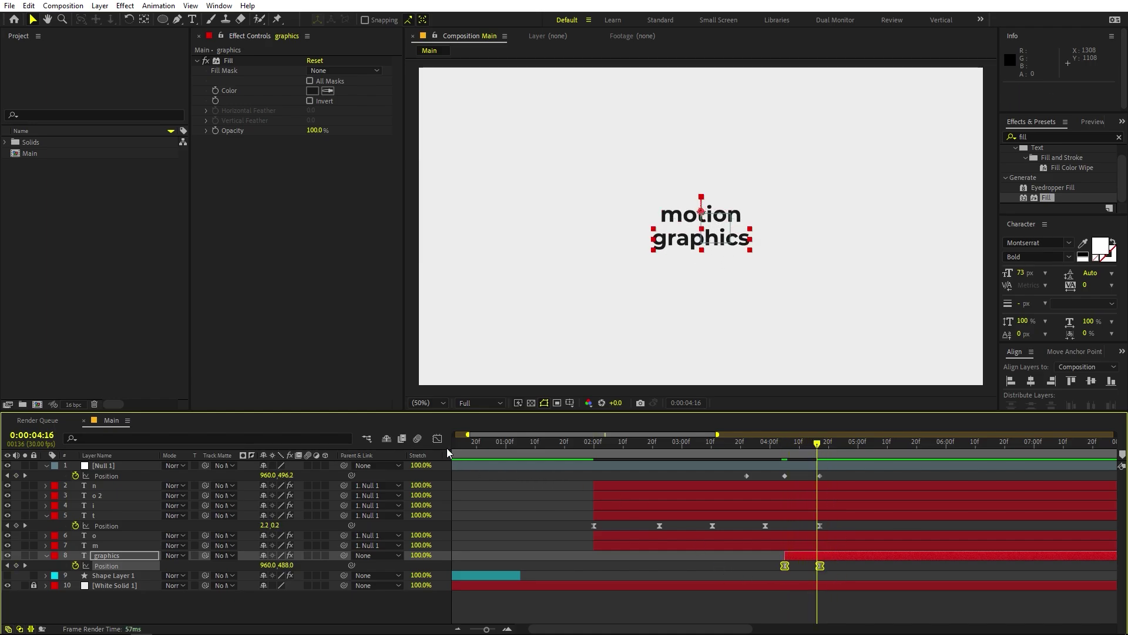
left_click(438, 439)
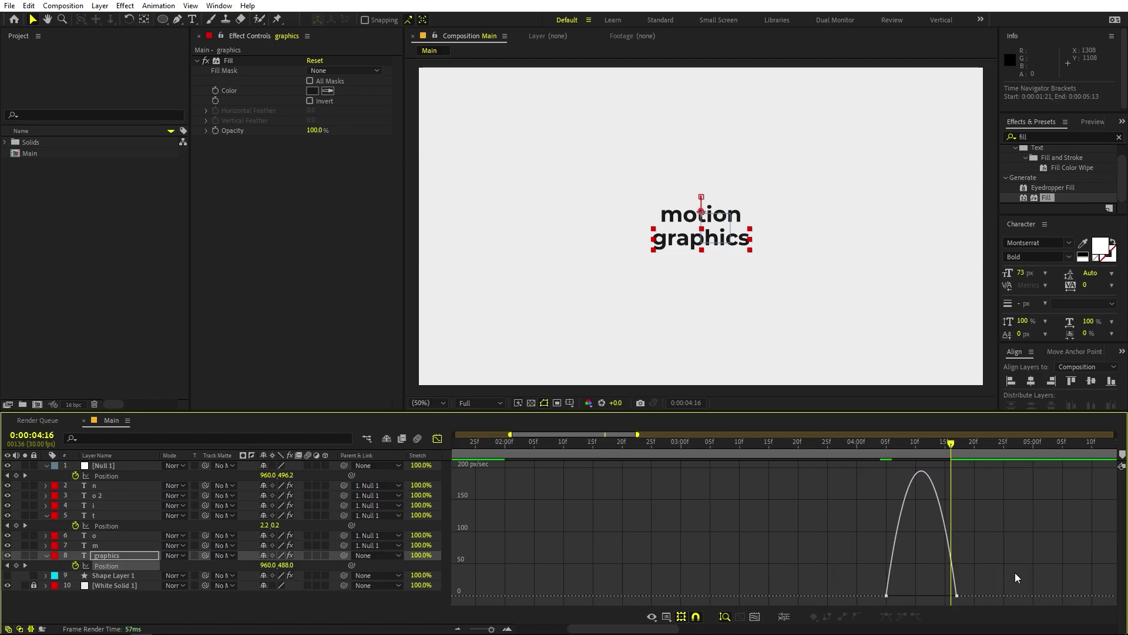
left_click_drag(947, 596, 889, 595)
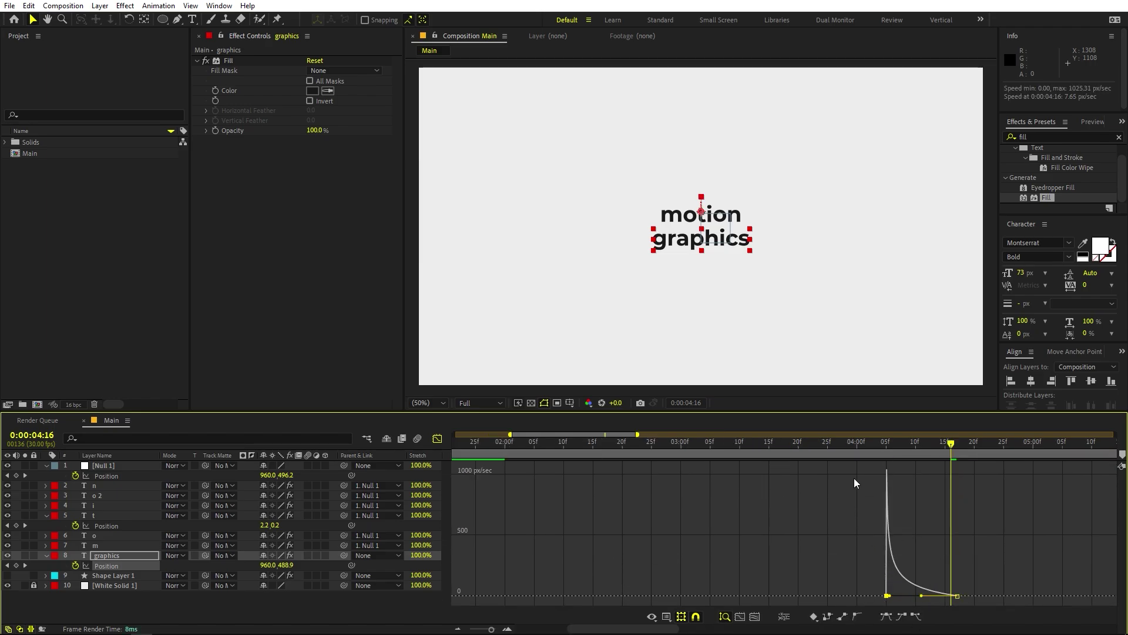
left_click(841, 443)
key("space")
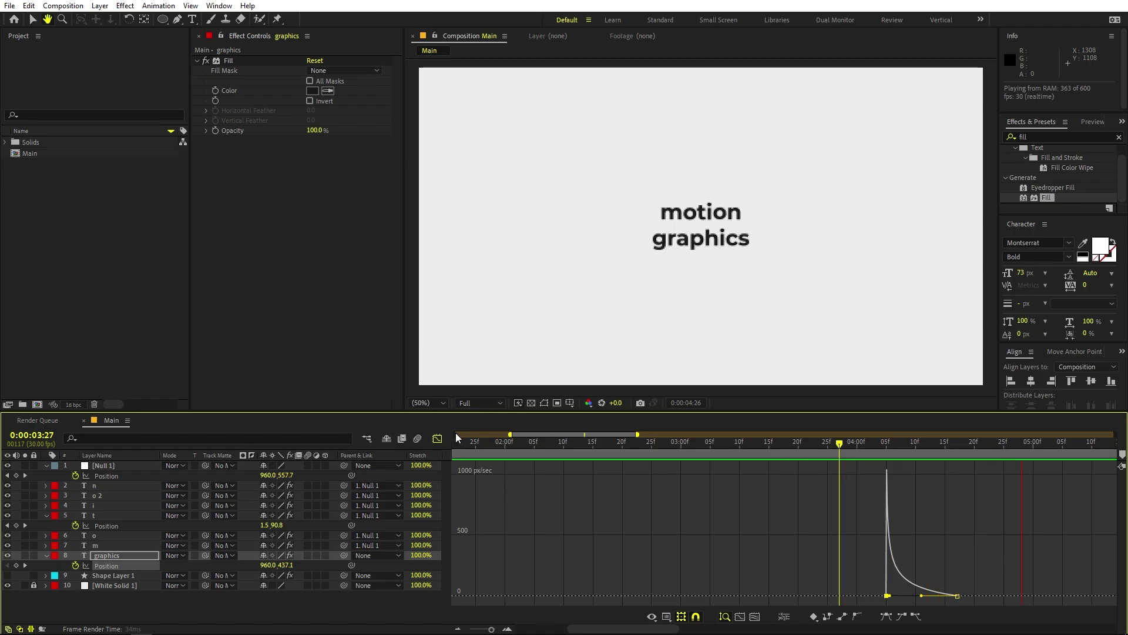
key("space")
key("shift+F3")
mouse_move(899, 447)
left_mouse_down()
mouse_move(868, 459)
mouse_move(885, 462)
left_mouse_up()
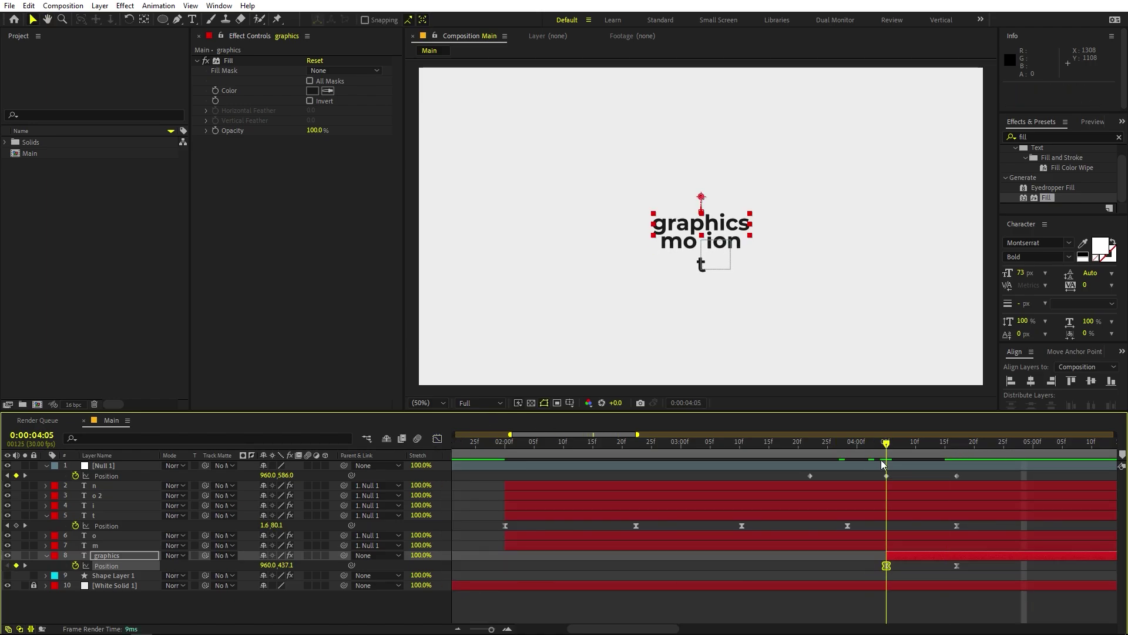
Easy Ease Null 1's three Position keyframes and shape the speed graph to peak sharply at 0:00:04:05 and slow gradually towards 0:00:04:17
left_click_drag(972, 474, 781, 483)
key("F9")
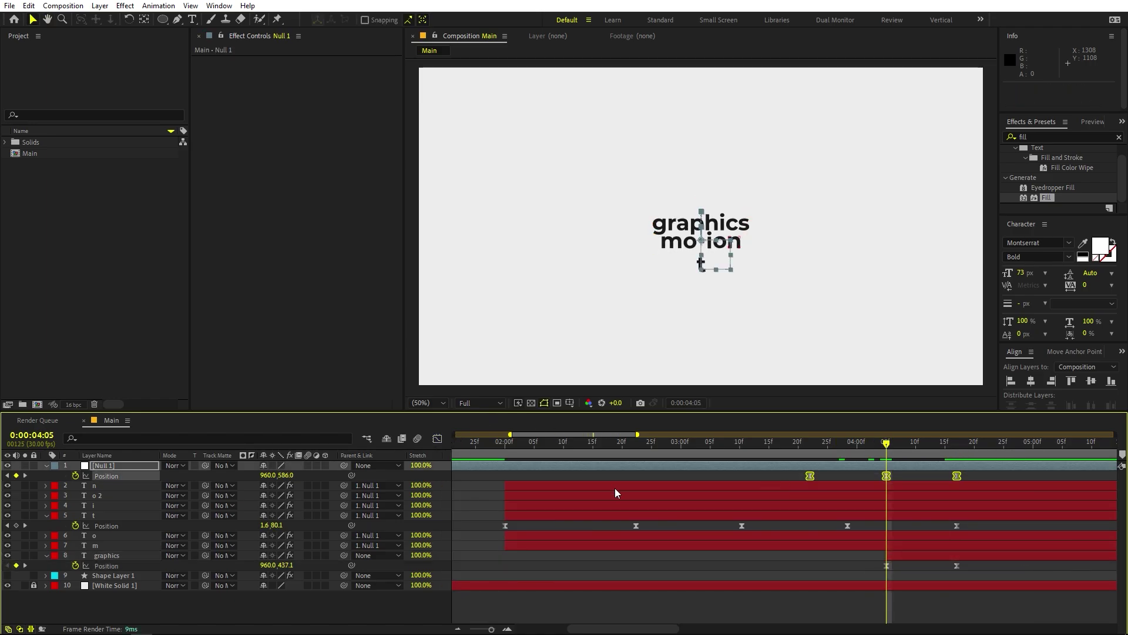
key("shift+F3")
left_click_drag(1014, 543, 922, 596)
key("space")
key("space")
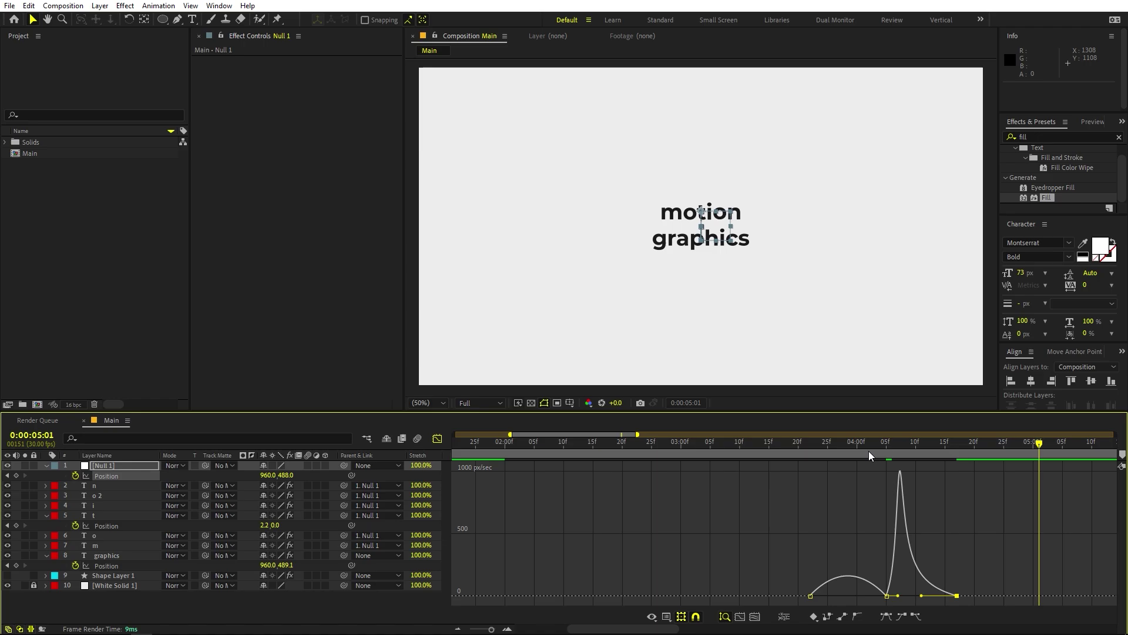
left_click_drag(856, 445, 874, 447)
mouse_move(898, 589)
left_mouse_down()
mouse_move(881, 606)
mouse_move(889, 596)
left_mouse_up()
key("space")
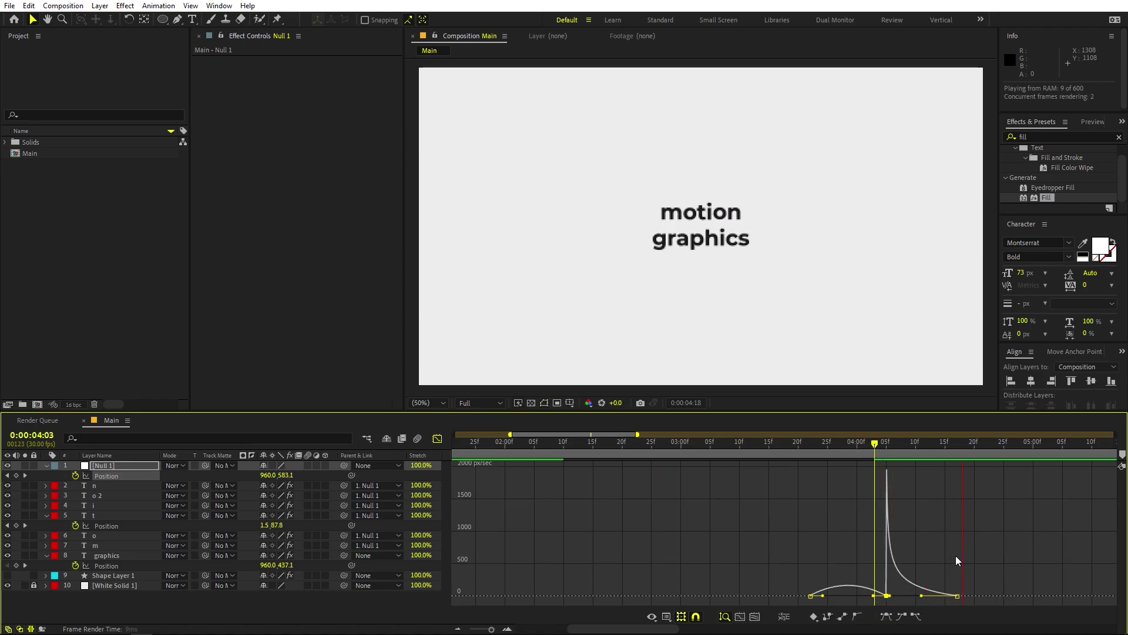
key("space")
left_click(437, 438)
Trim the start of the graphics layer to 0:00:04:06 and preview its reveal beneath the word motion
scroll(665, 479, "down", 3)
scroll(701, 467, "up", 4)
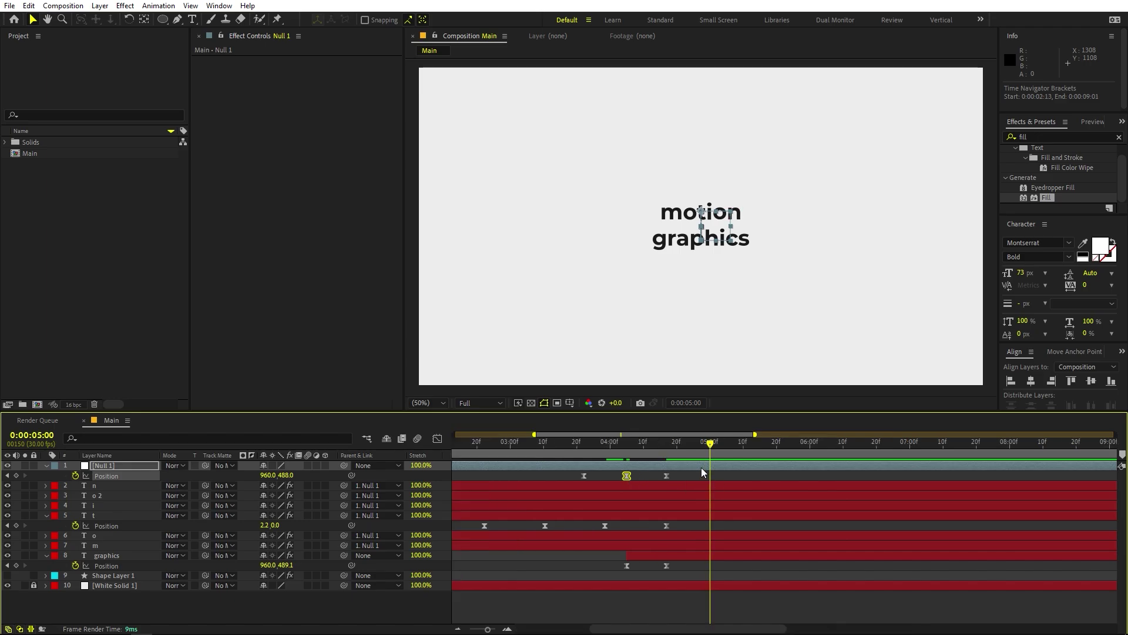
left_click(601, 447)
left_click_drag(576, 452, 561, 454)
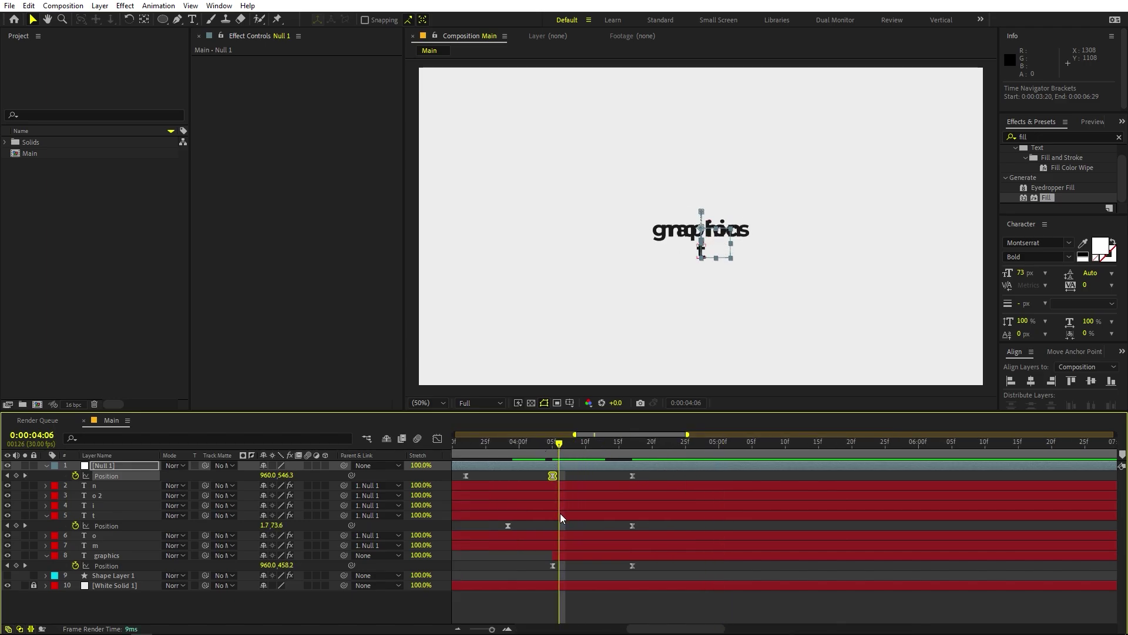
left_click_drag(552, 553, 559, 552)
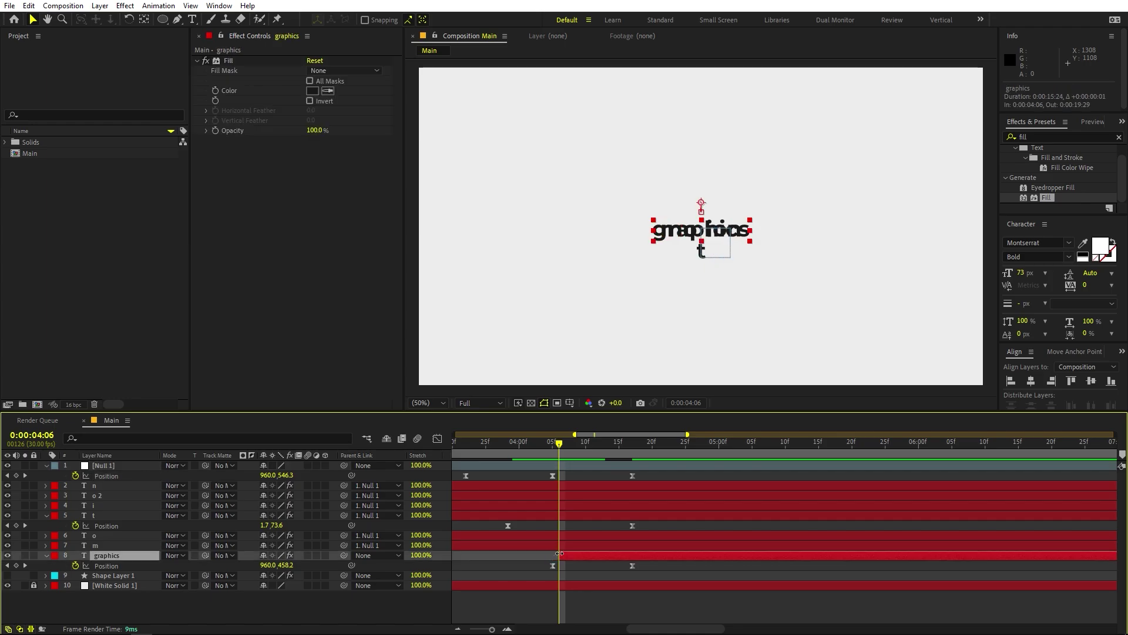
scroll(609, 552, "down", 2)
left_click_drag(576, 444, 317, 440)
key("space")
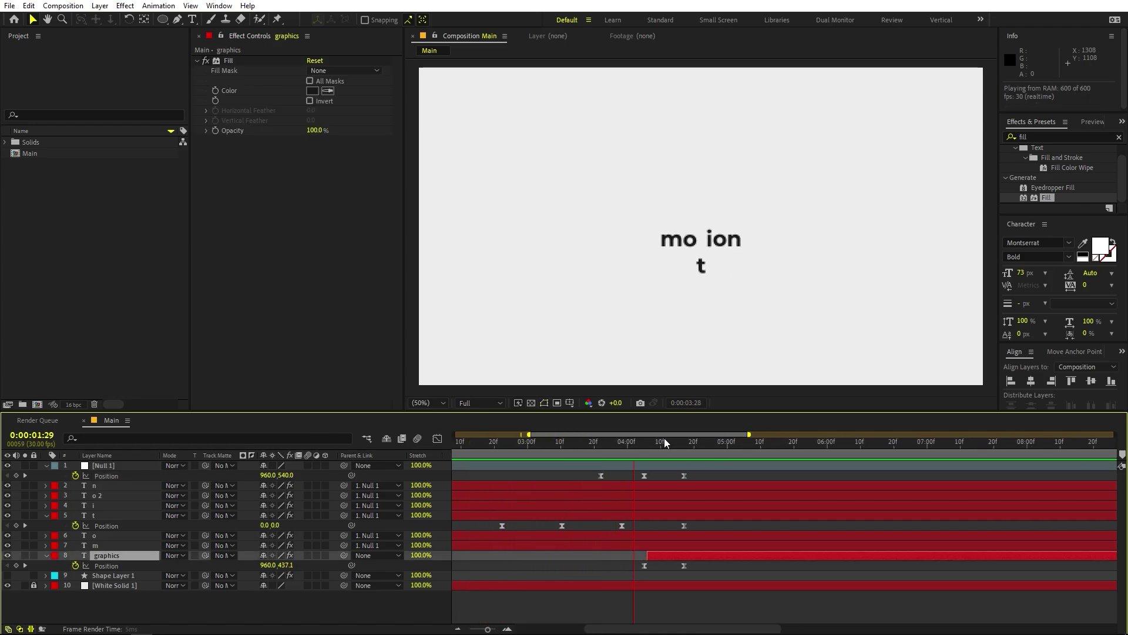
left_click(635, 444)
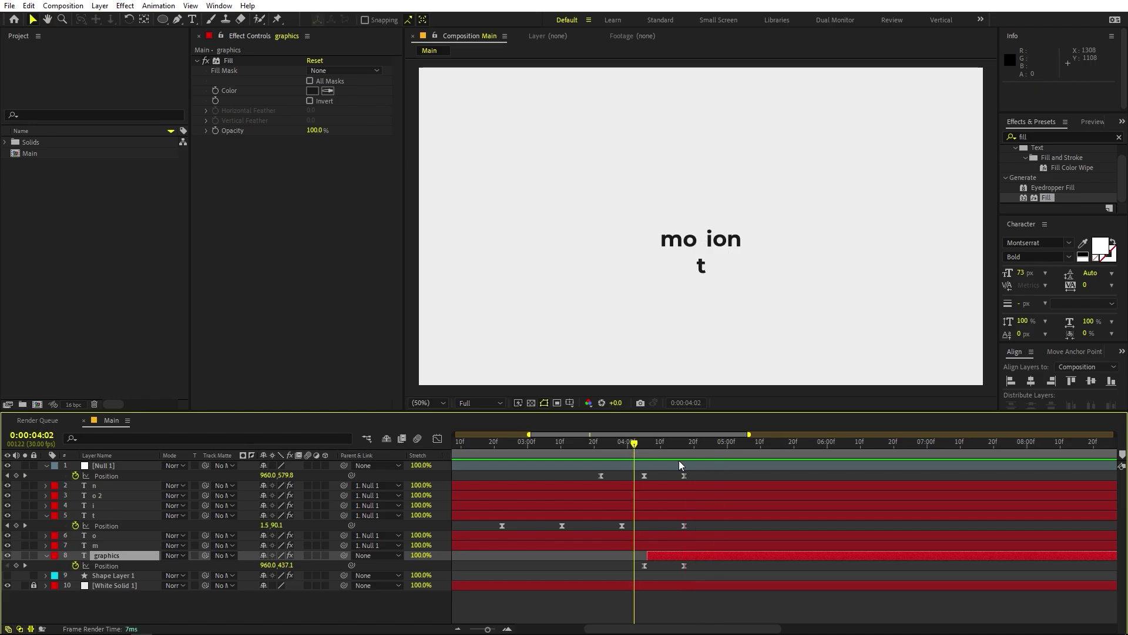
left_click_drag(618, 445, 661, 458)
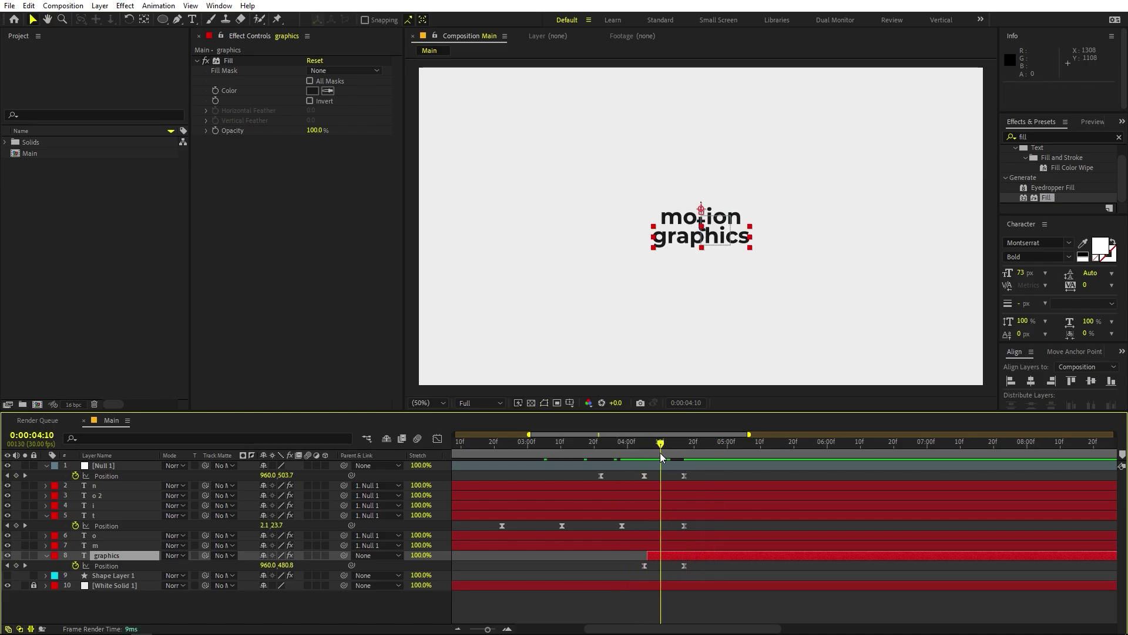
Shift the graphics layer four frames later so it starts at 0:00:04:10, and preview the reveal
left_click_drag(662, 555, 676, 555)
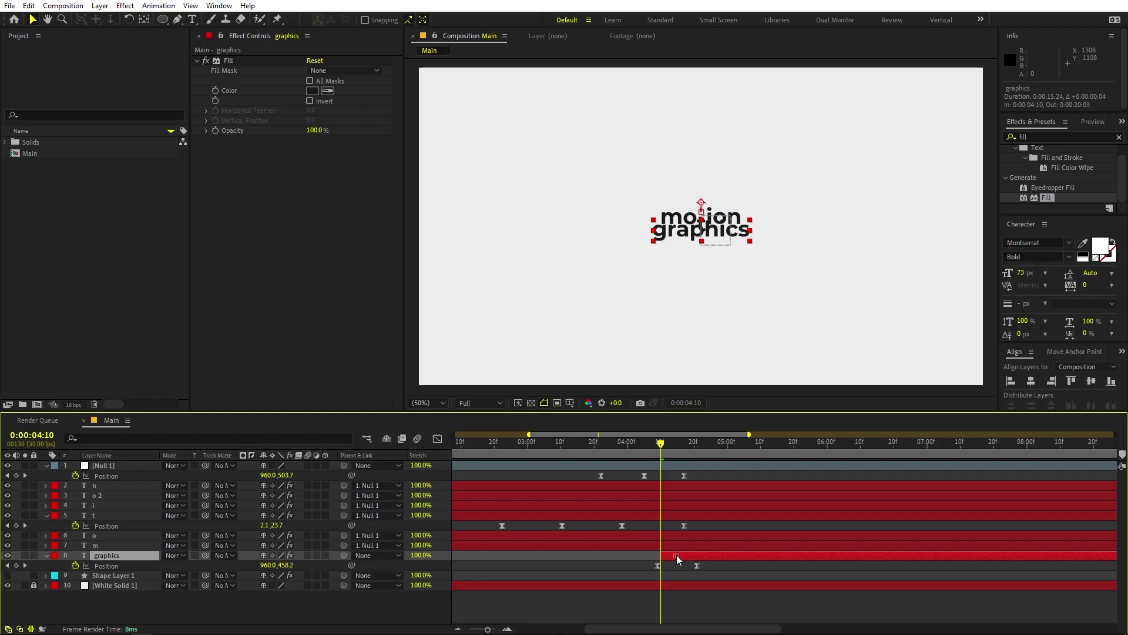
key("space")
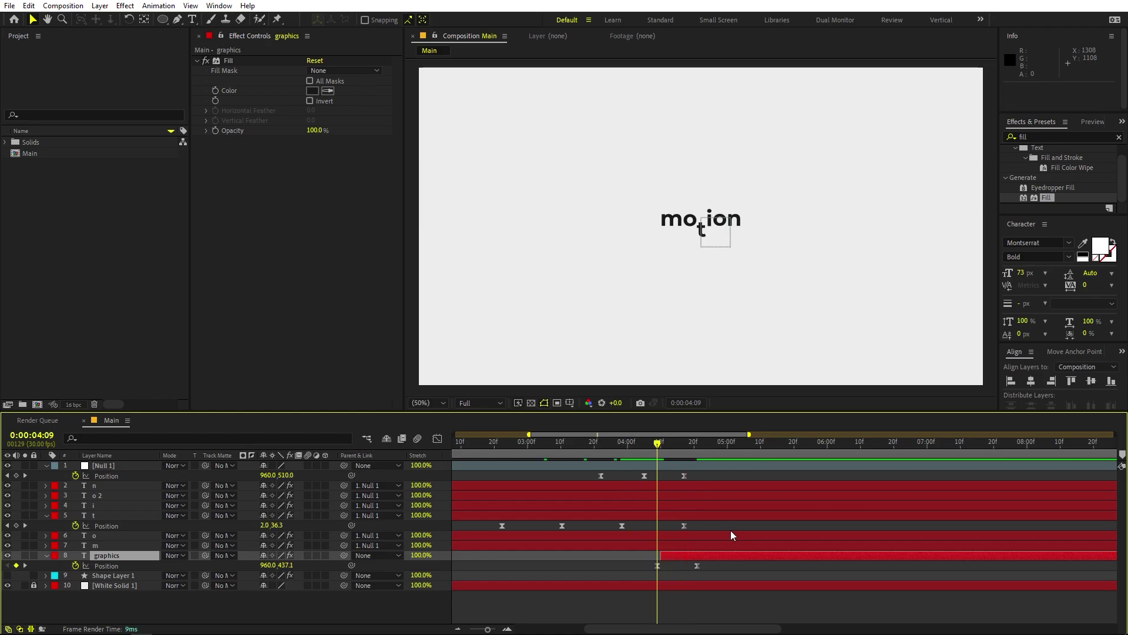
Move the t layer's last Position keyframe to line up with the graphics layer's last keyframe, preview it, and show its speed graph
left_click_drag(685, 526, 696, 525)
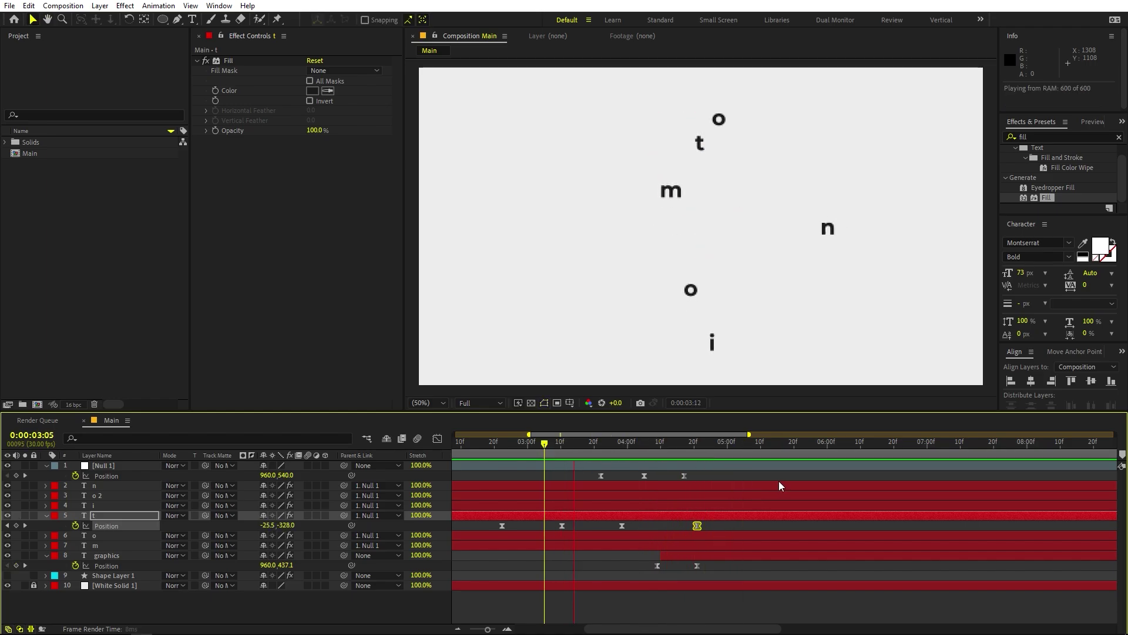
key("space")
left_click(437, 438)
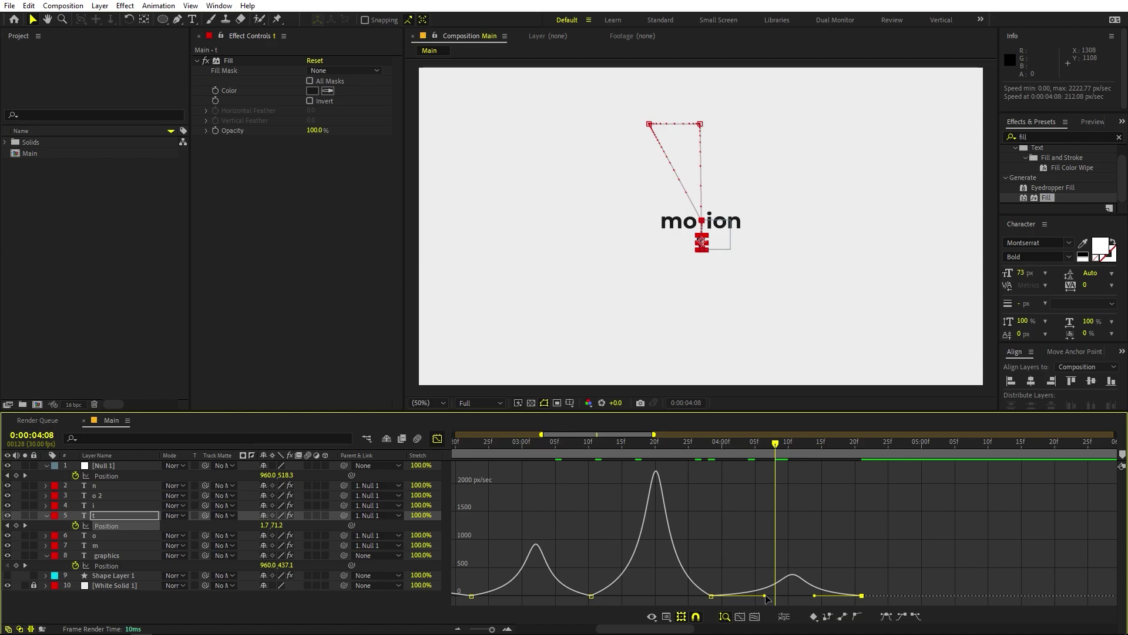
left_click_drag(764, 595, 787, 595)
key("space")
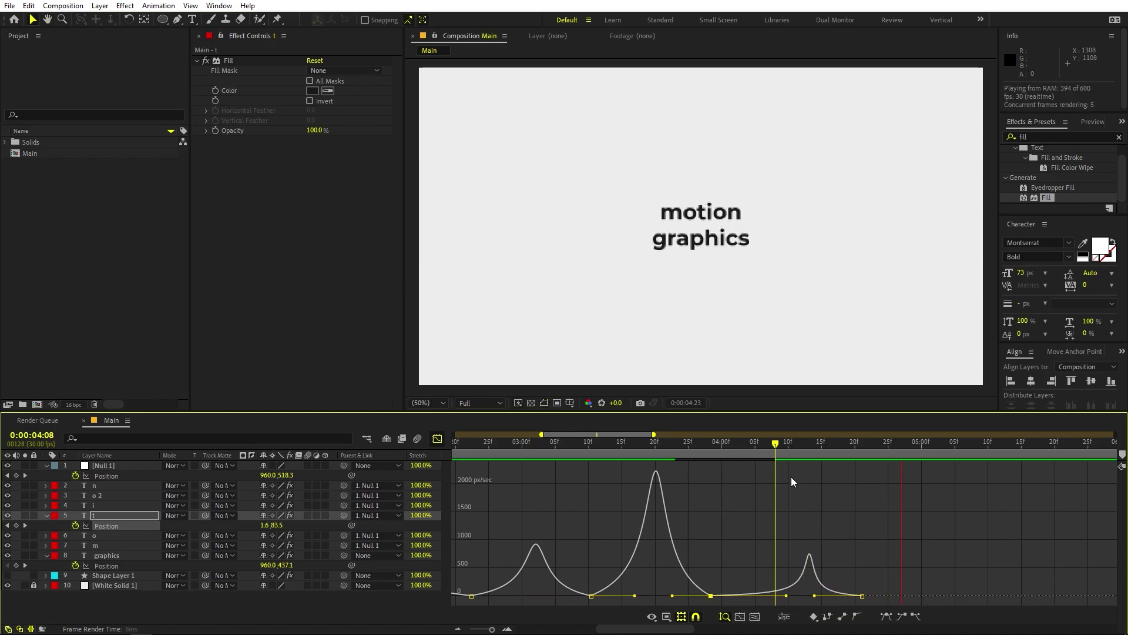
key("space")
left_click(862, 596)
key("ctrl+z")
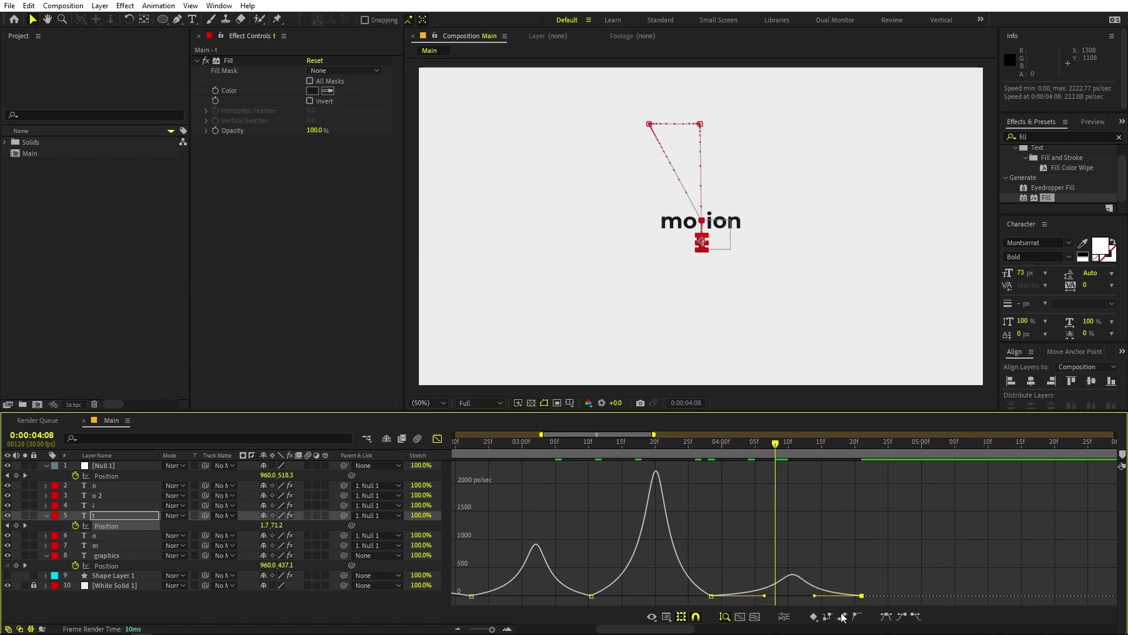
Lengthen the incoming ease on the t layer's last Position keyframe so its speed peaks just before 0:00:04:08, preview it, and leave the graph view
left_click_drag(814, 595, 790, 595)
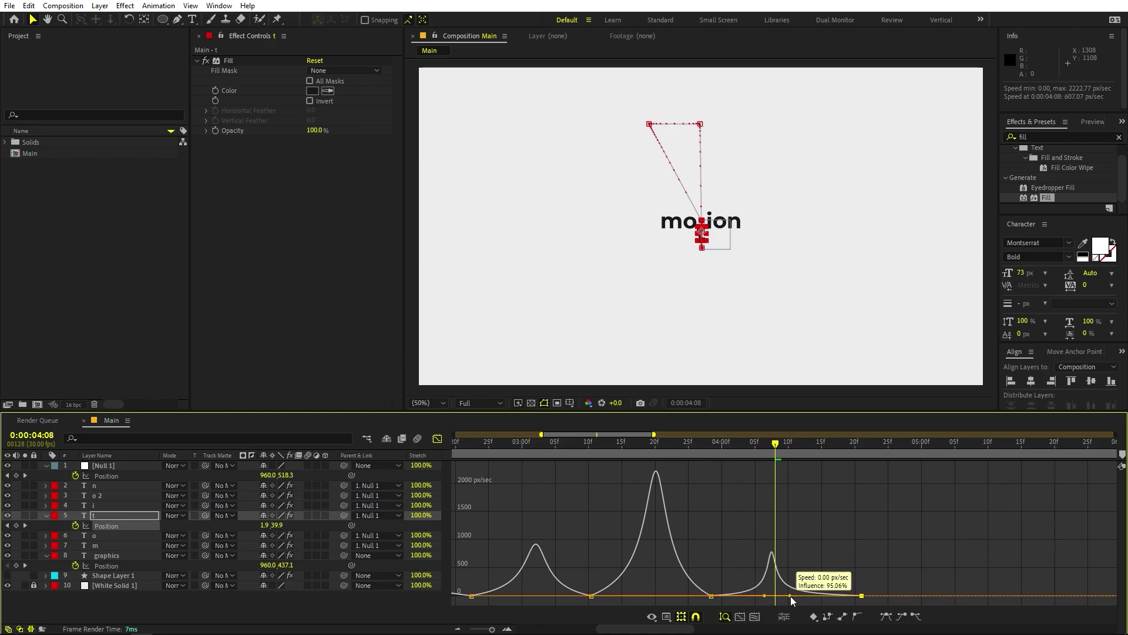
left_click(695, 449)
key("space")
key("space")
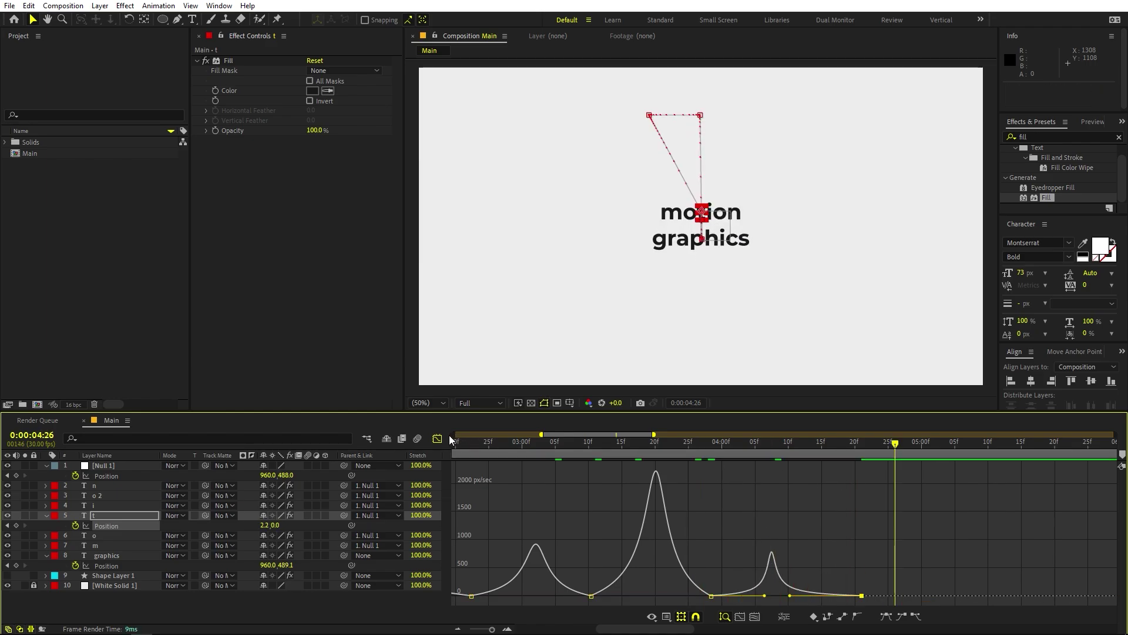
left_click(436, 438)
Show the full 20-second timeline and preview the animation from 0:00:02:21
key("shift+semicolon")
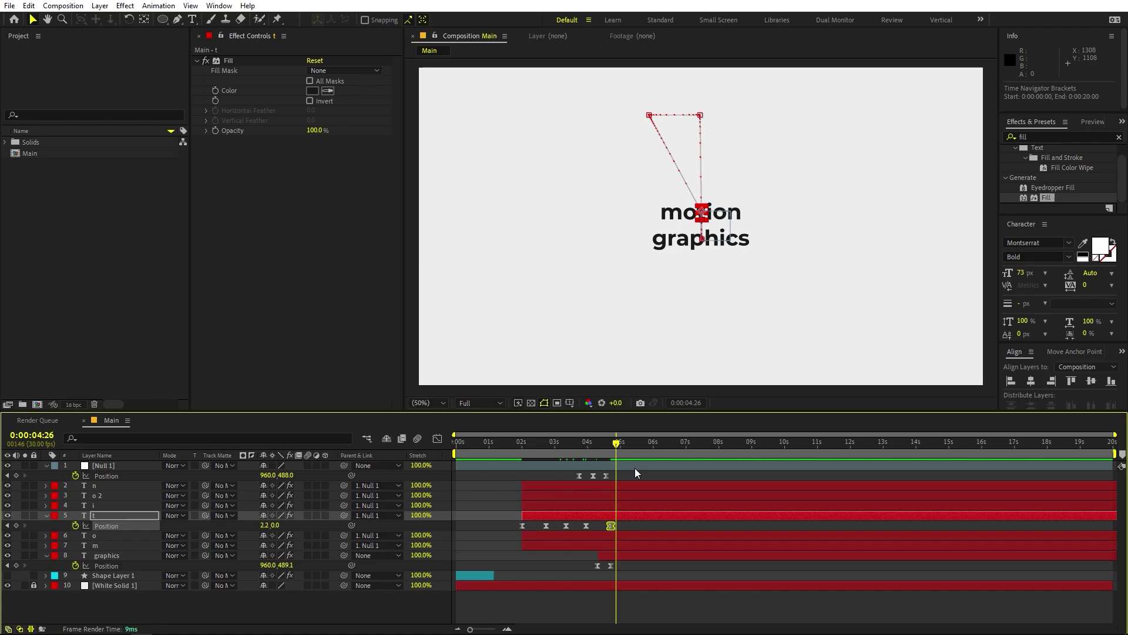
left_click_drag(561, 446, 545, 466)
key("space")
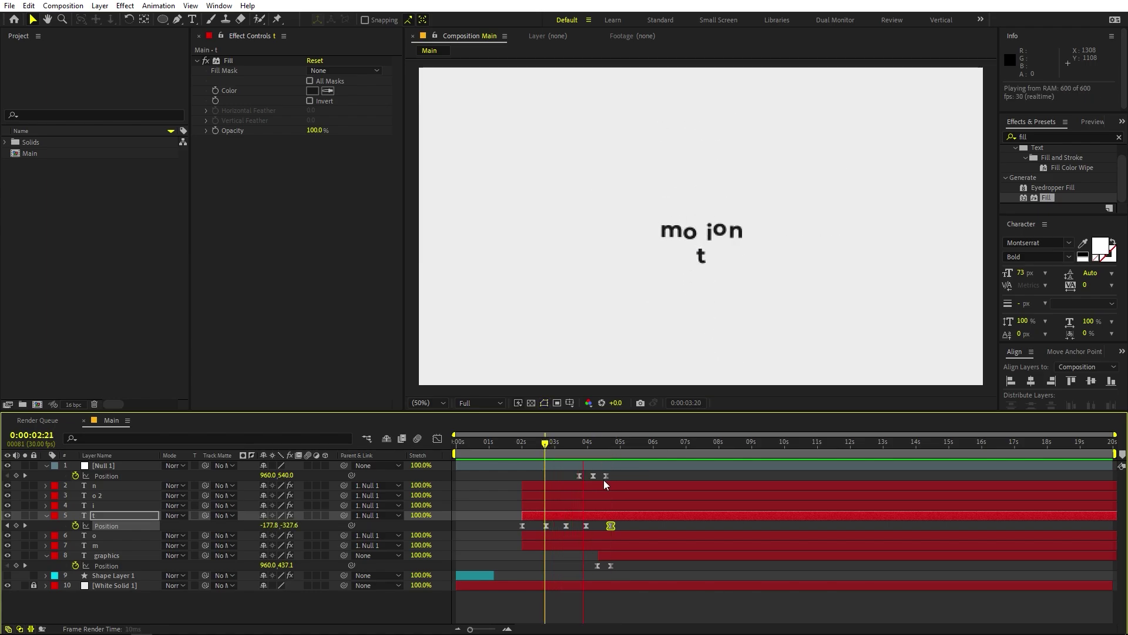
key("space")
Slide the six letter layers and the graphics layer 26 frames earlier together so the letters start at 0:00:01:04, where the circle ends
key("Home")
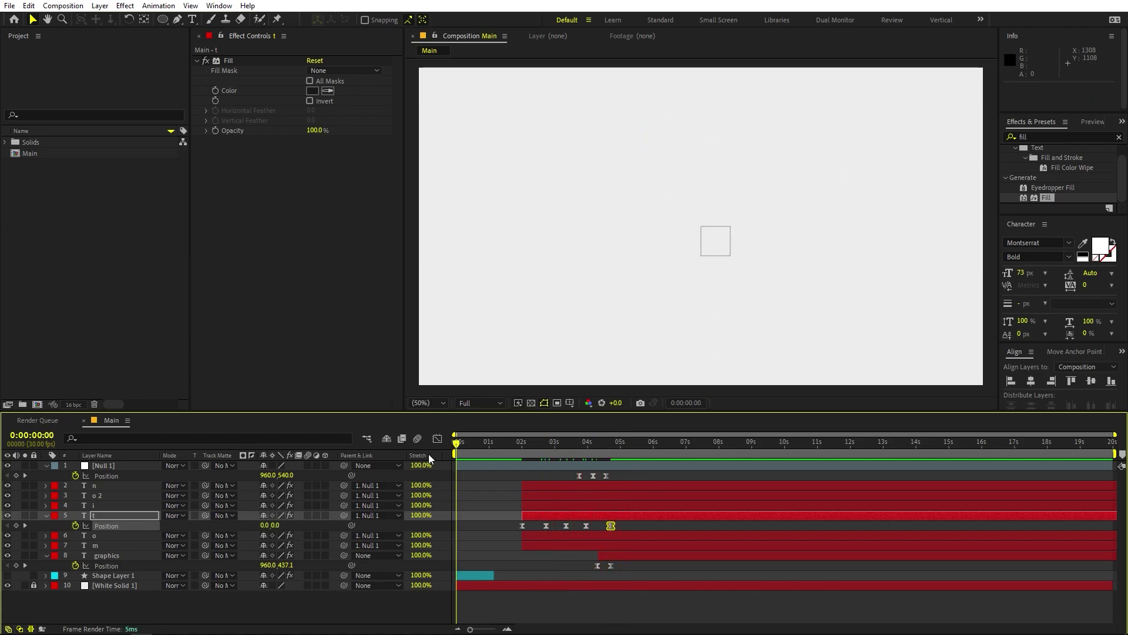
left_click(106, 578)
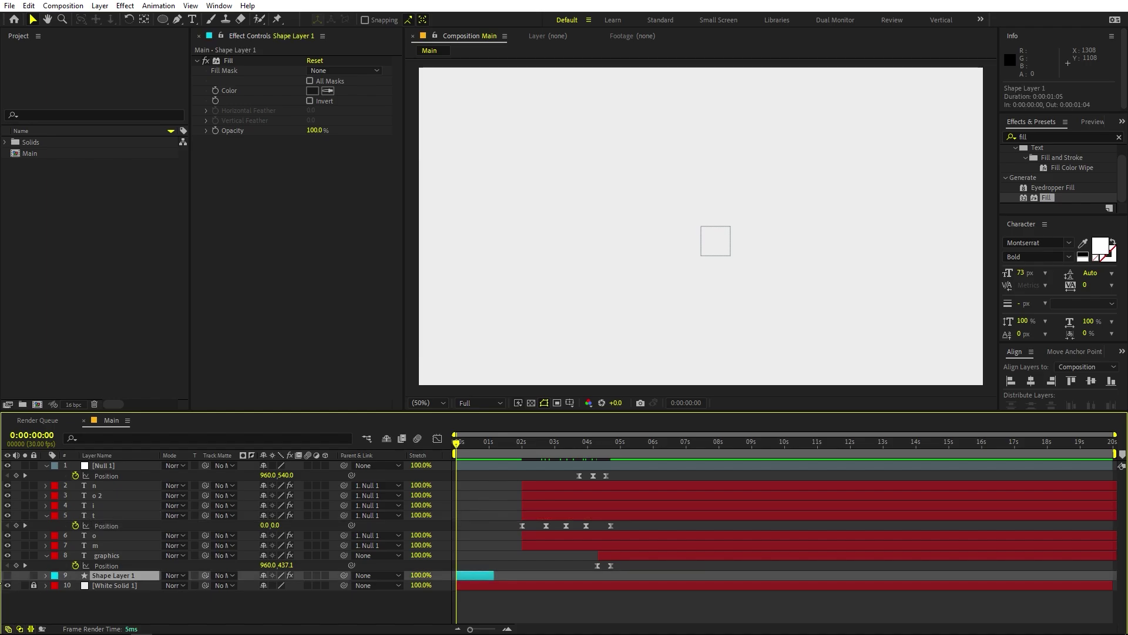
left_click_drag(465, 451, 493, 455)
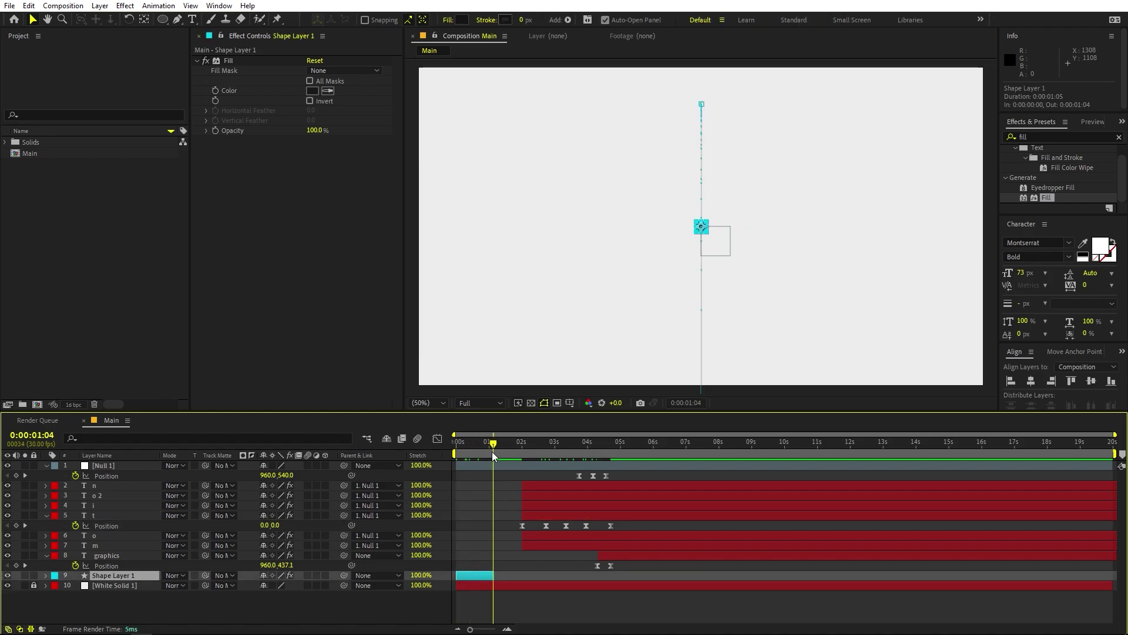
left_click_drag(566, 481, 624, 559)
left_click_drag(544, 493, 518, 488)
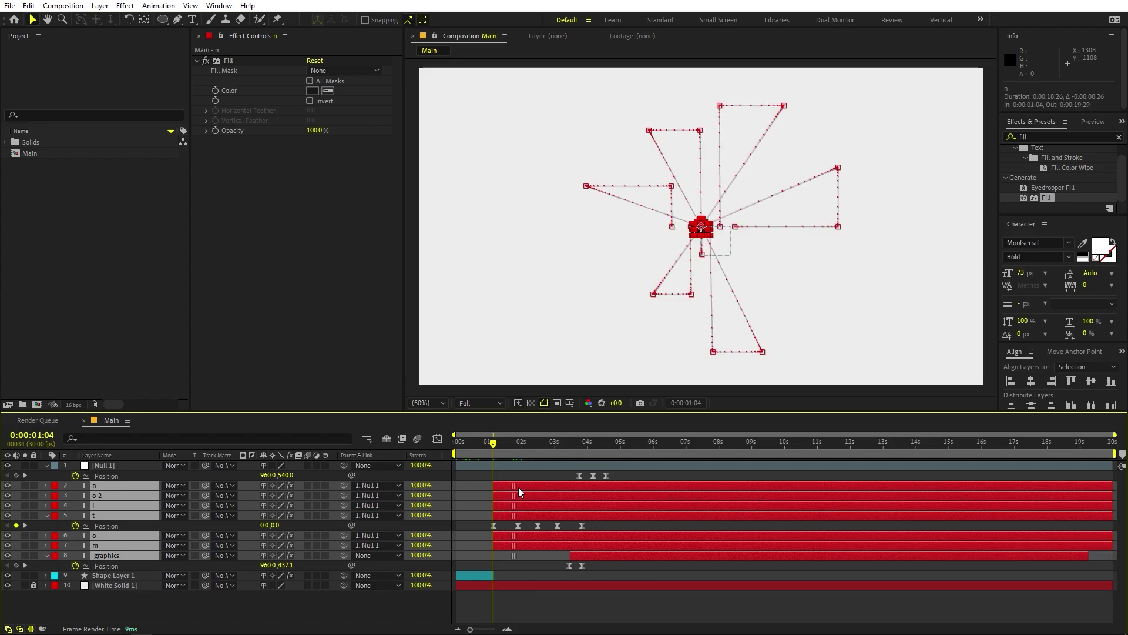
left_click(483, 509)
Reveal Shape Layer 1's keyframes and trim its end by one frame to 0:00:01:03, just before the letters start
left_click(478, 573)
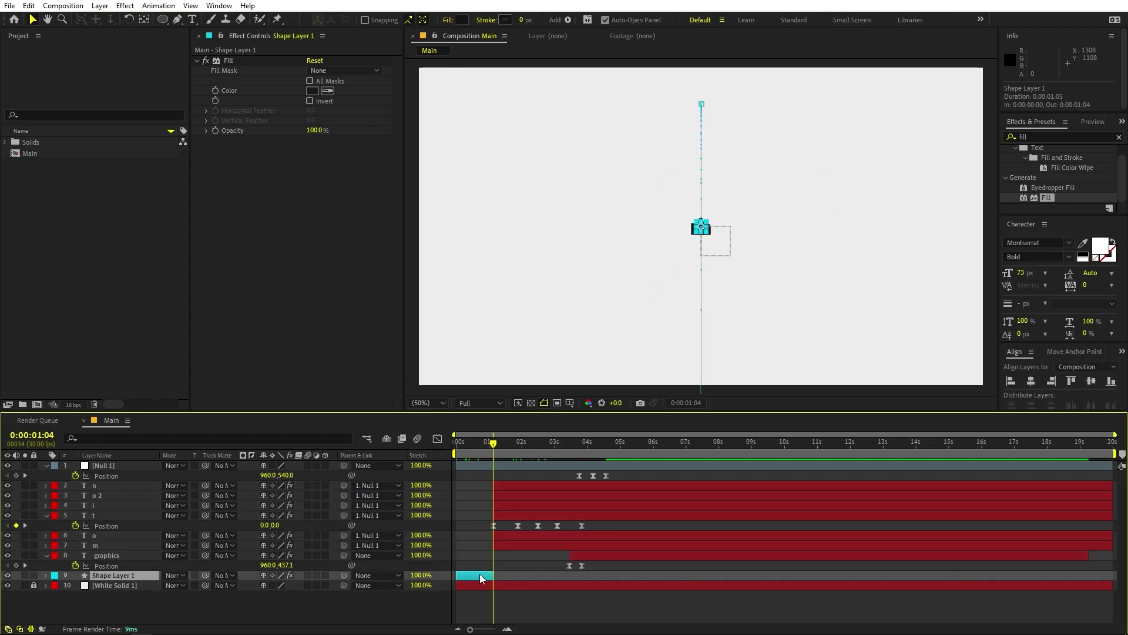
key("u")
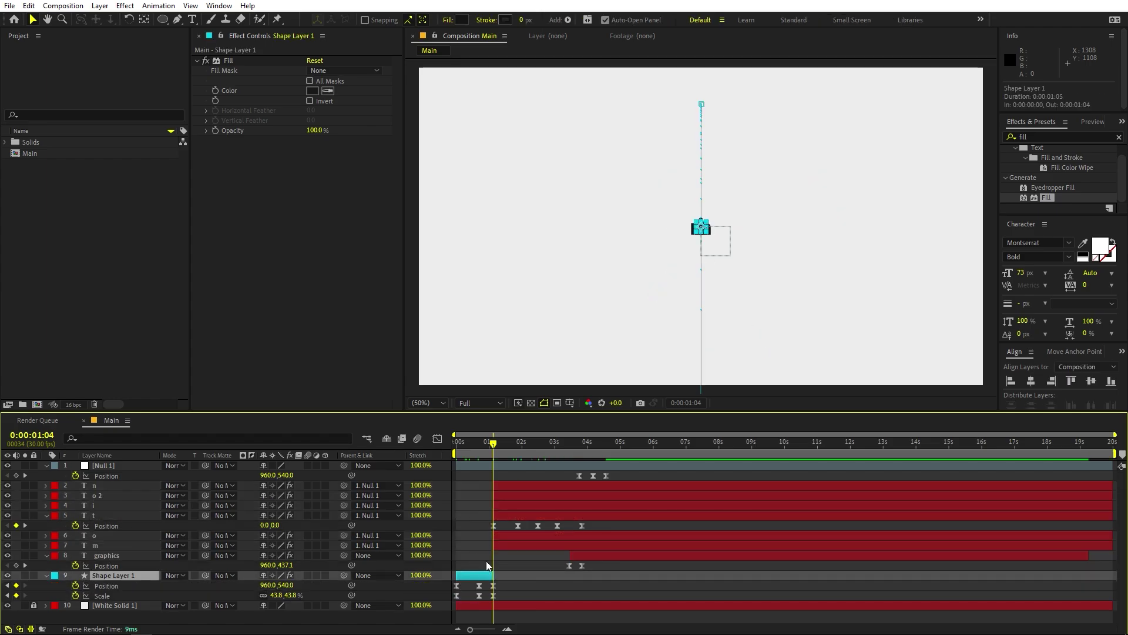
scroll(485, 552, "up", 6)
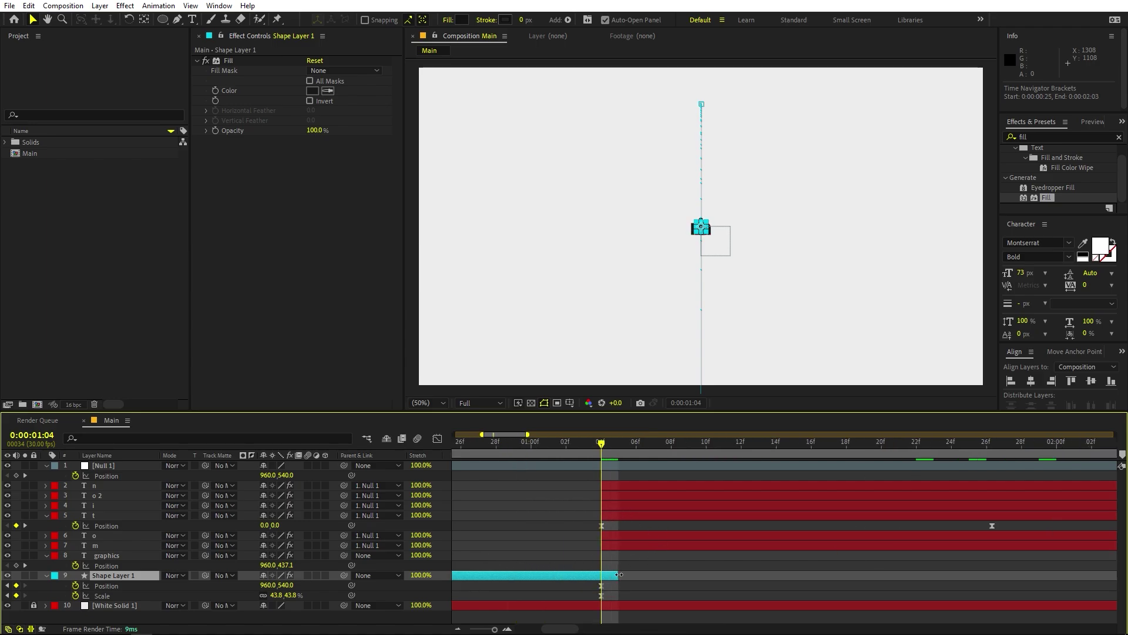
left_click(628, 554)
left_click_drag(617, 575, 601, 575)
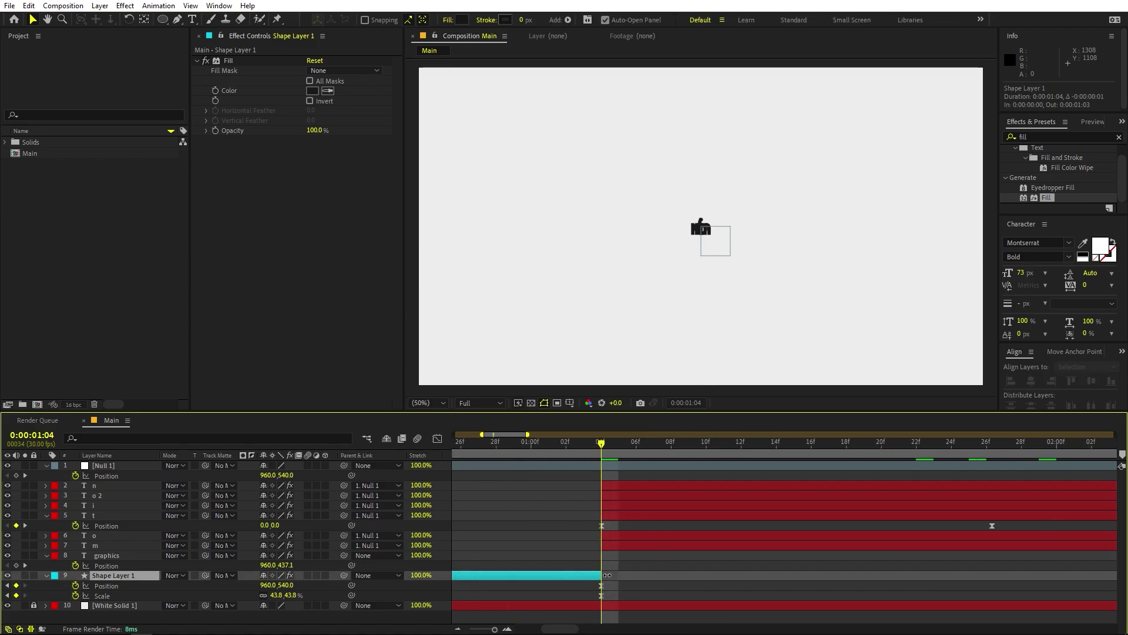
Preview the retimed animation from the start to check how the null's motion matches the letters
scroll(693, 563, "down", 2)
scroll(698, 565, "down", 5)
key("space")
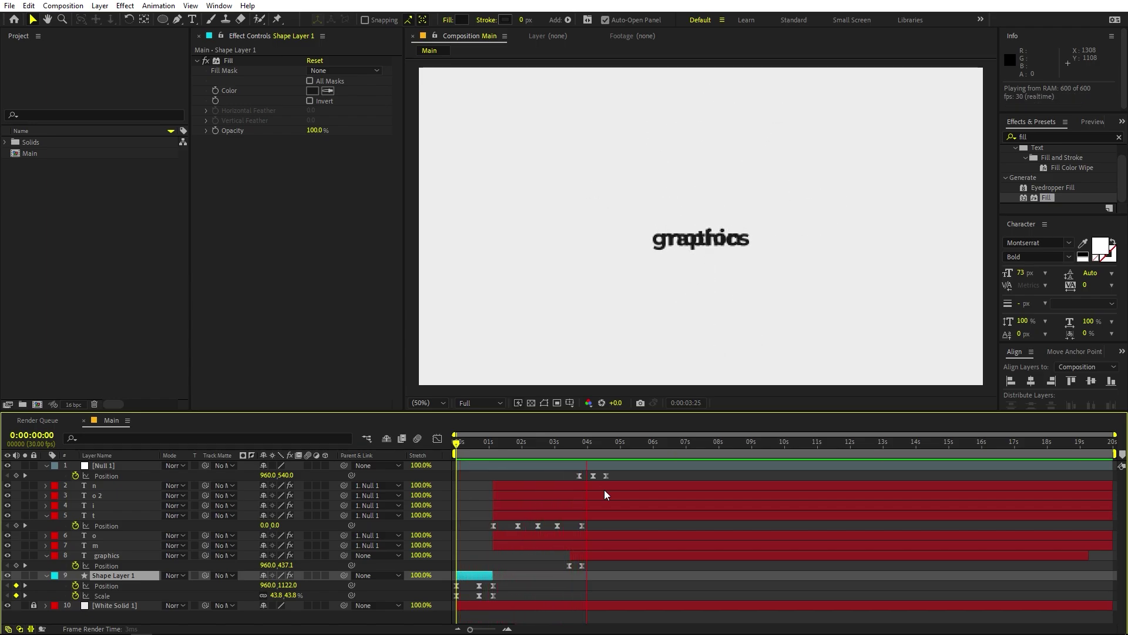
key("space")
Slide the Null 1 layer 22 frames earlier so its last Position keyframe aligns with the graphics layer's last one, and preview from 0:00:02:29
scroll(610, 497, "up", 3)
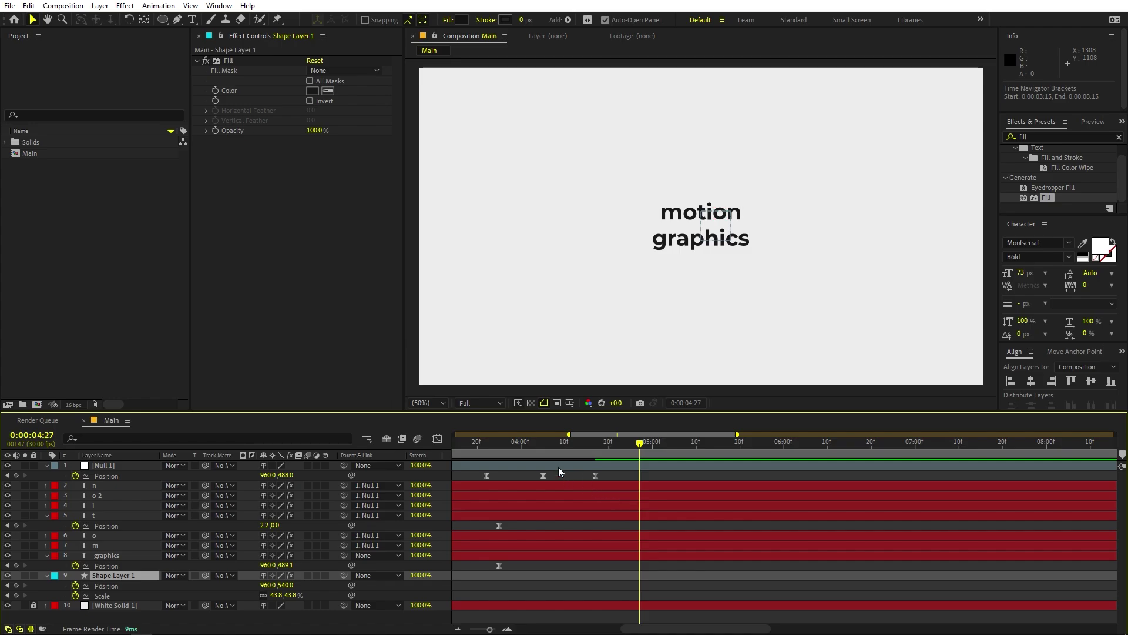
mouse_move(553, 447)
left_mouse_down()
mouse_move(537, 459)
mouse_move(579, 467)
mouse_move(556, 466)
left_mouse_up()
scroll(576, 484, "down", 5)
left_click(554, 448)
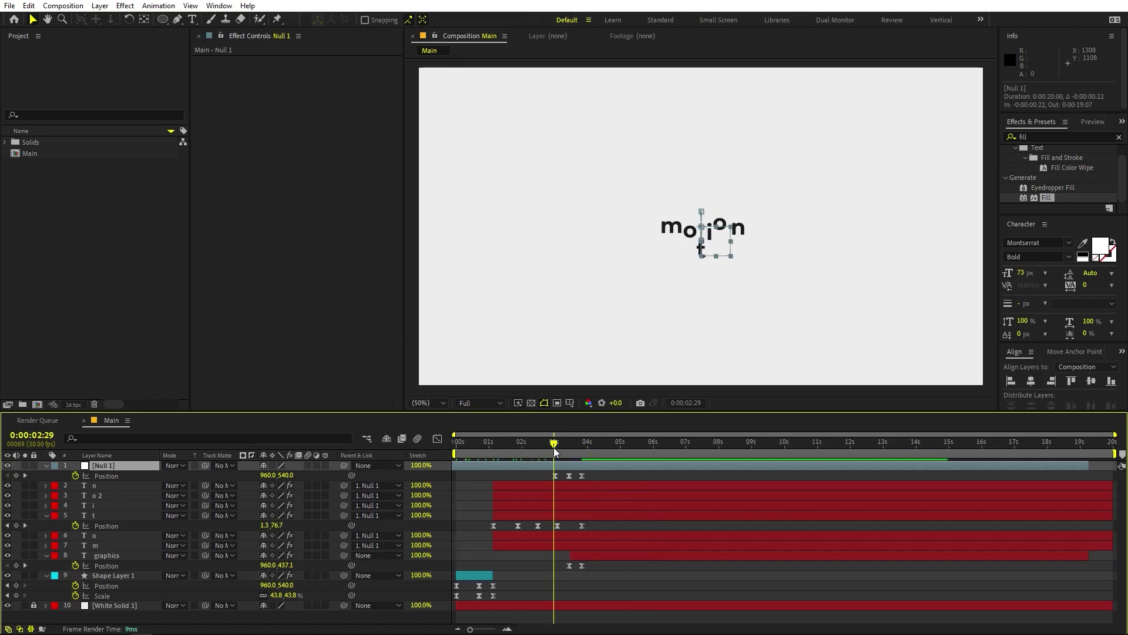
key("space")
scroll(556, 475, "up", 4)
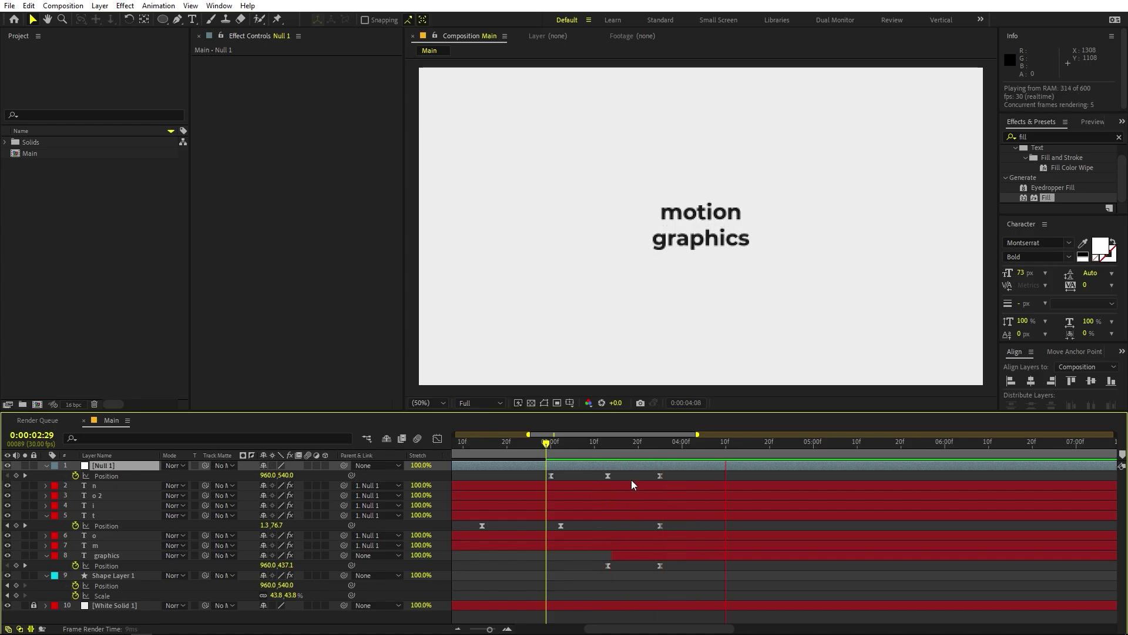
Play the complete animation from 0:00:00:00 and scrub through the reveal of graphics beneath motion
scroll(633, 483, "down", 5)
key("Home")
key("space")
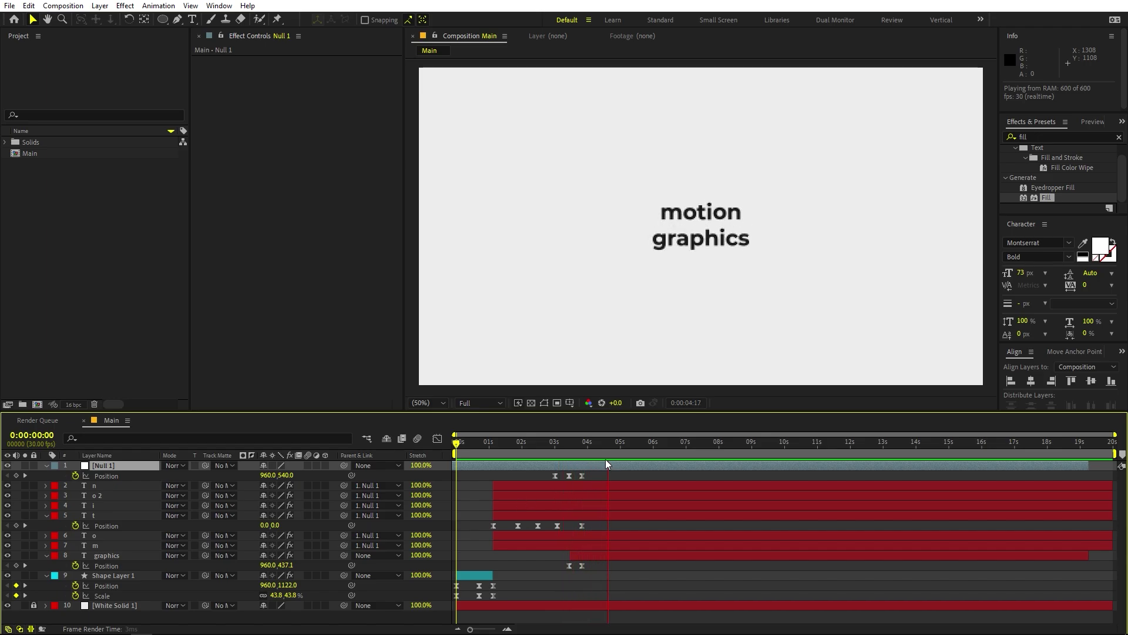
left_click_drag(559, 454, 609, 477)
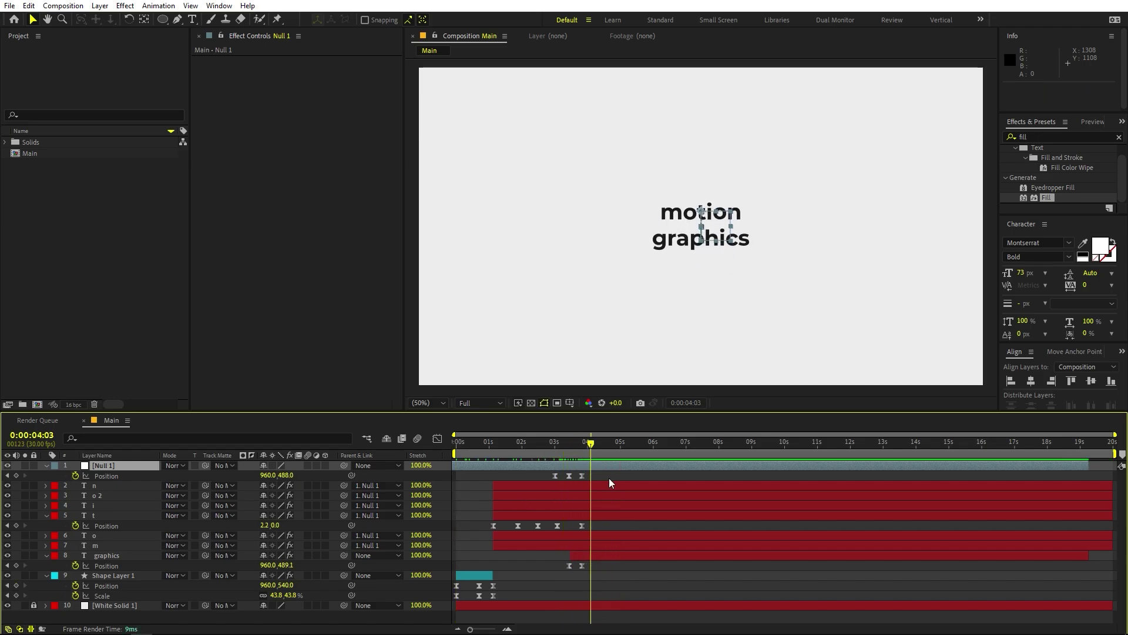